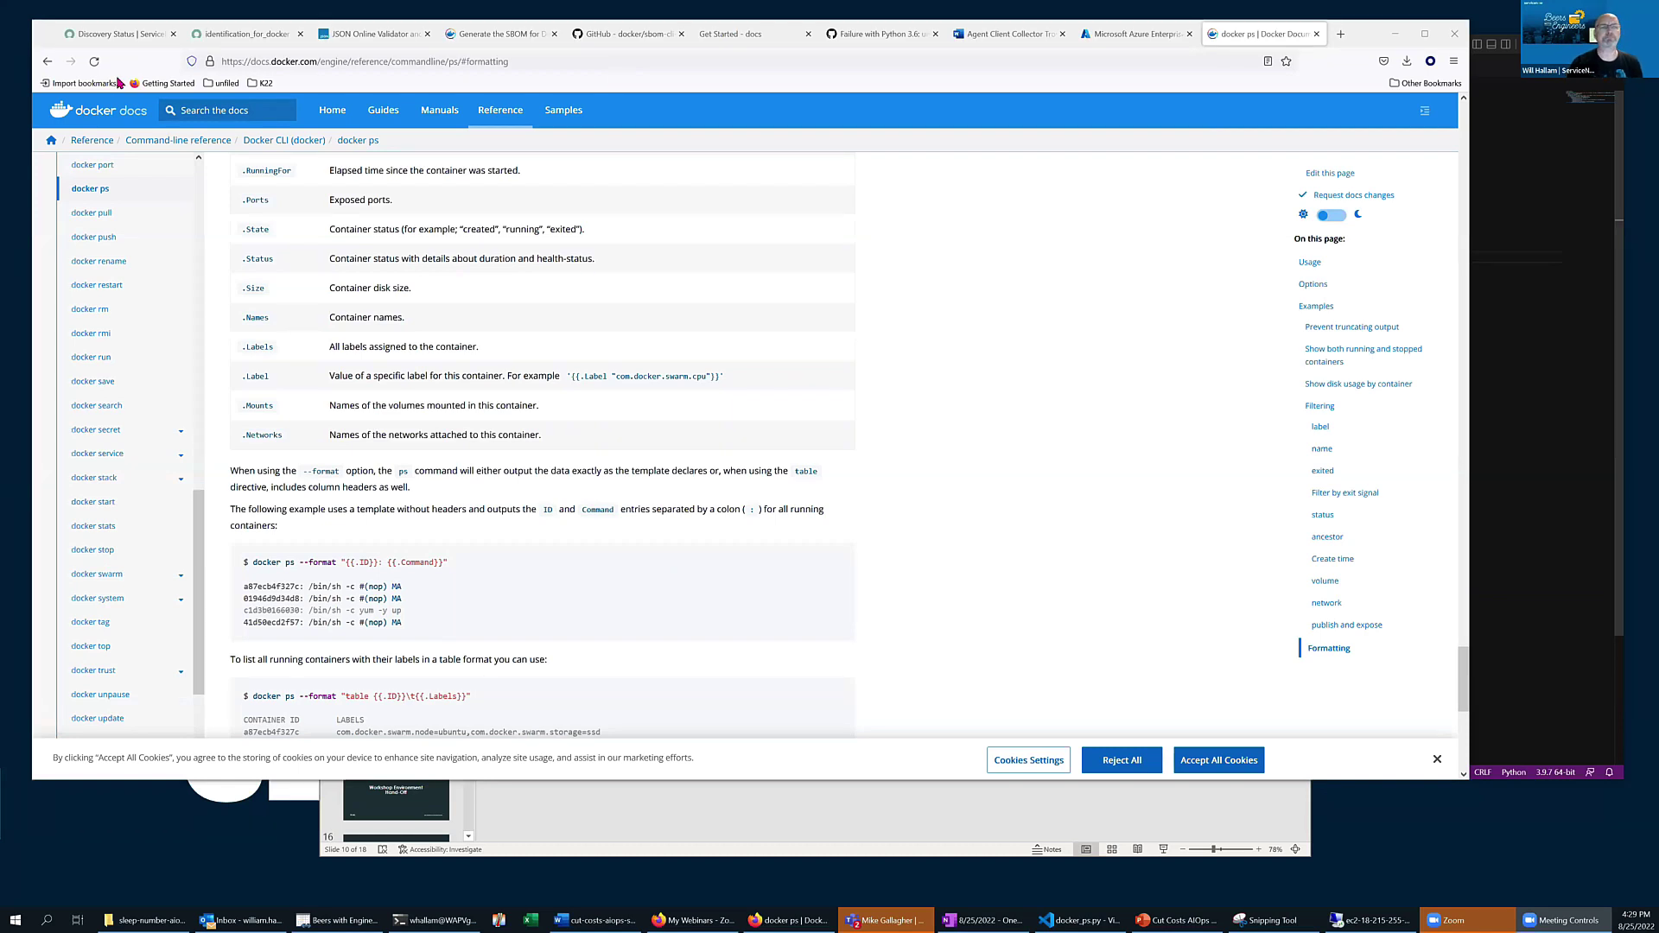
left_click(115, 36)
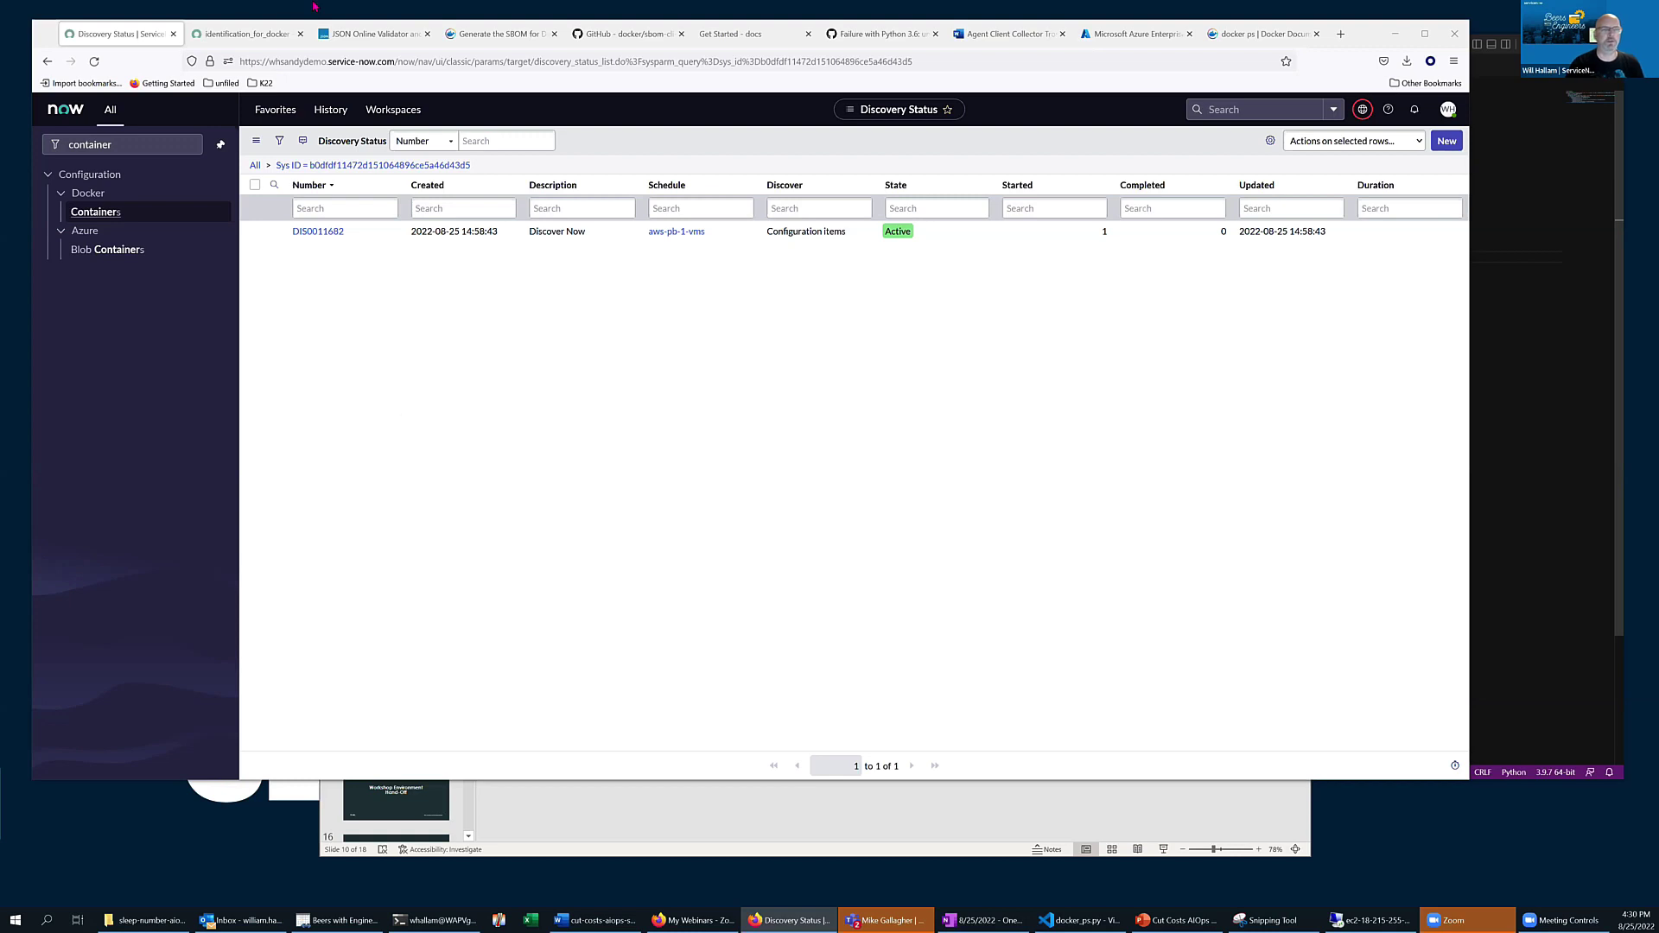
double_click(98, 144)
type("linux")
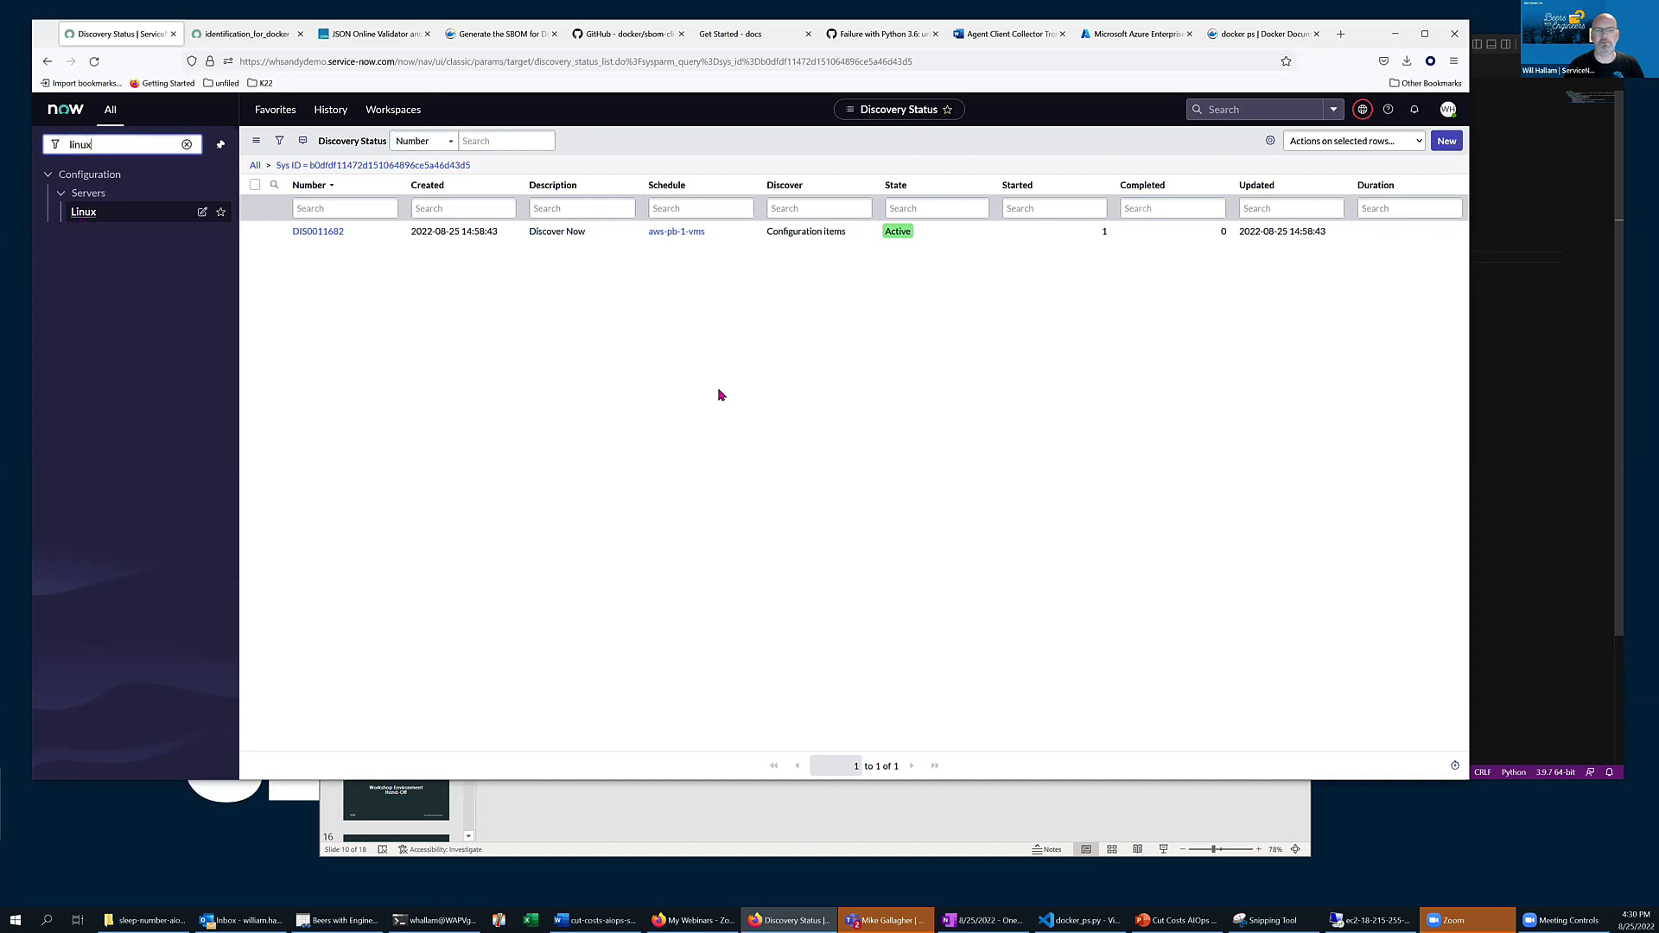
key("Down")
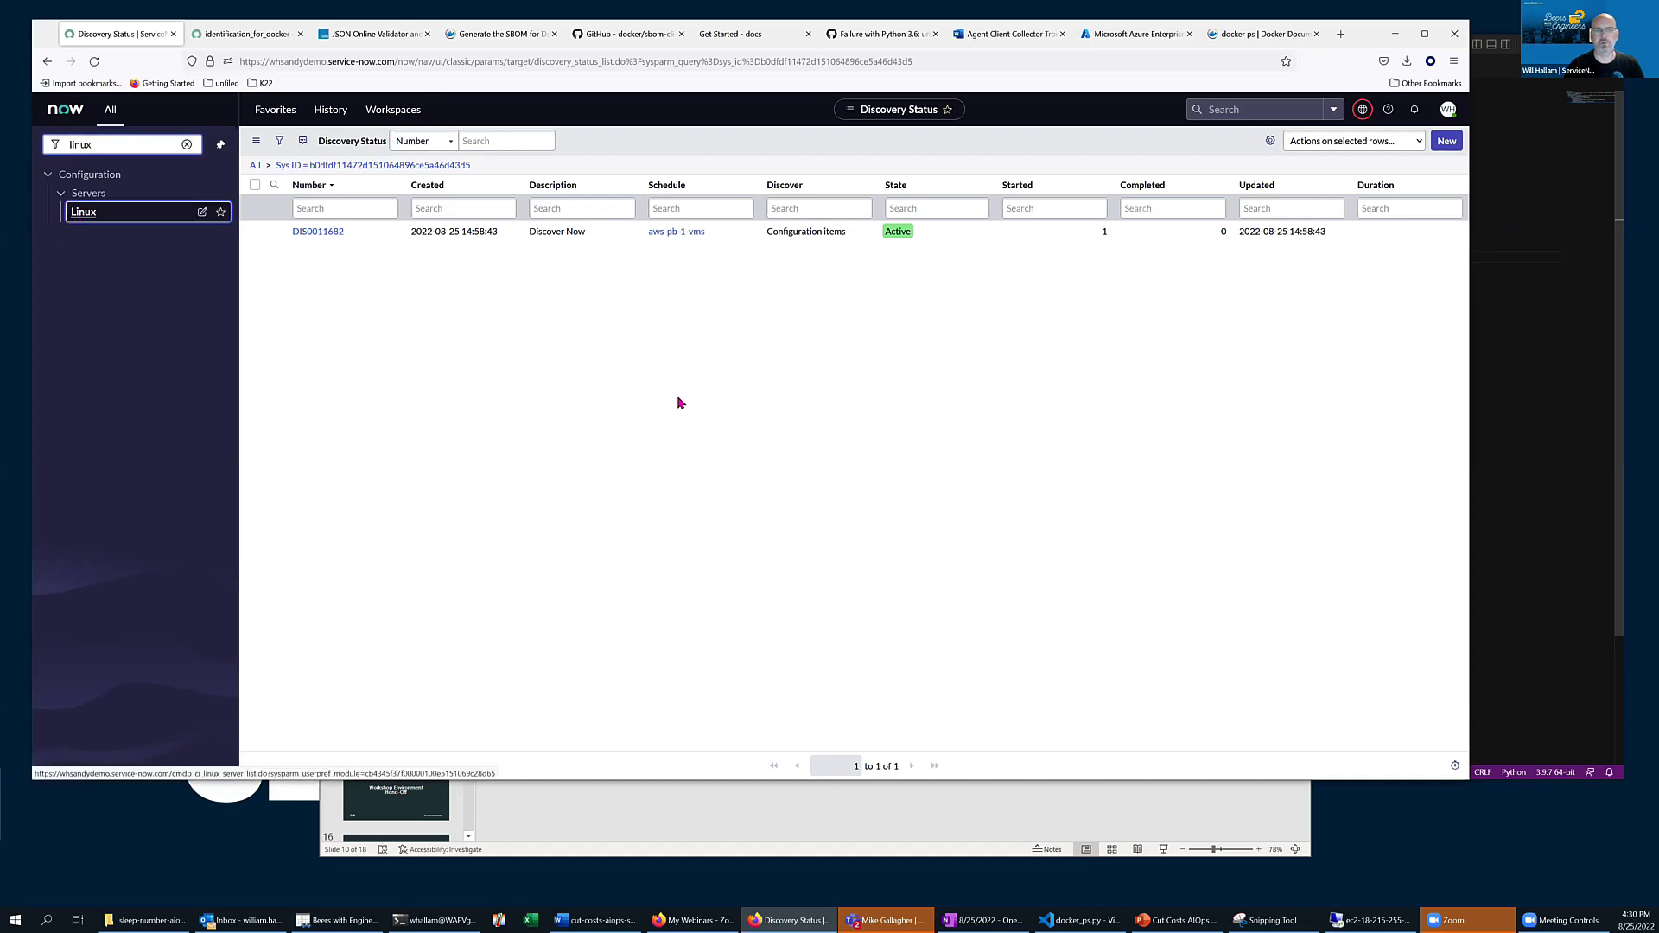
key("Return")
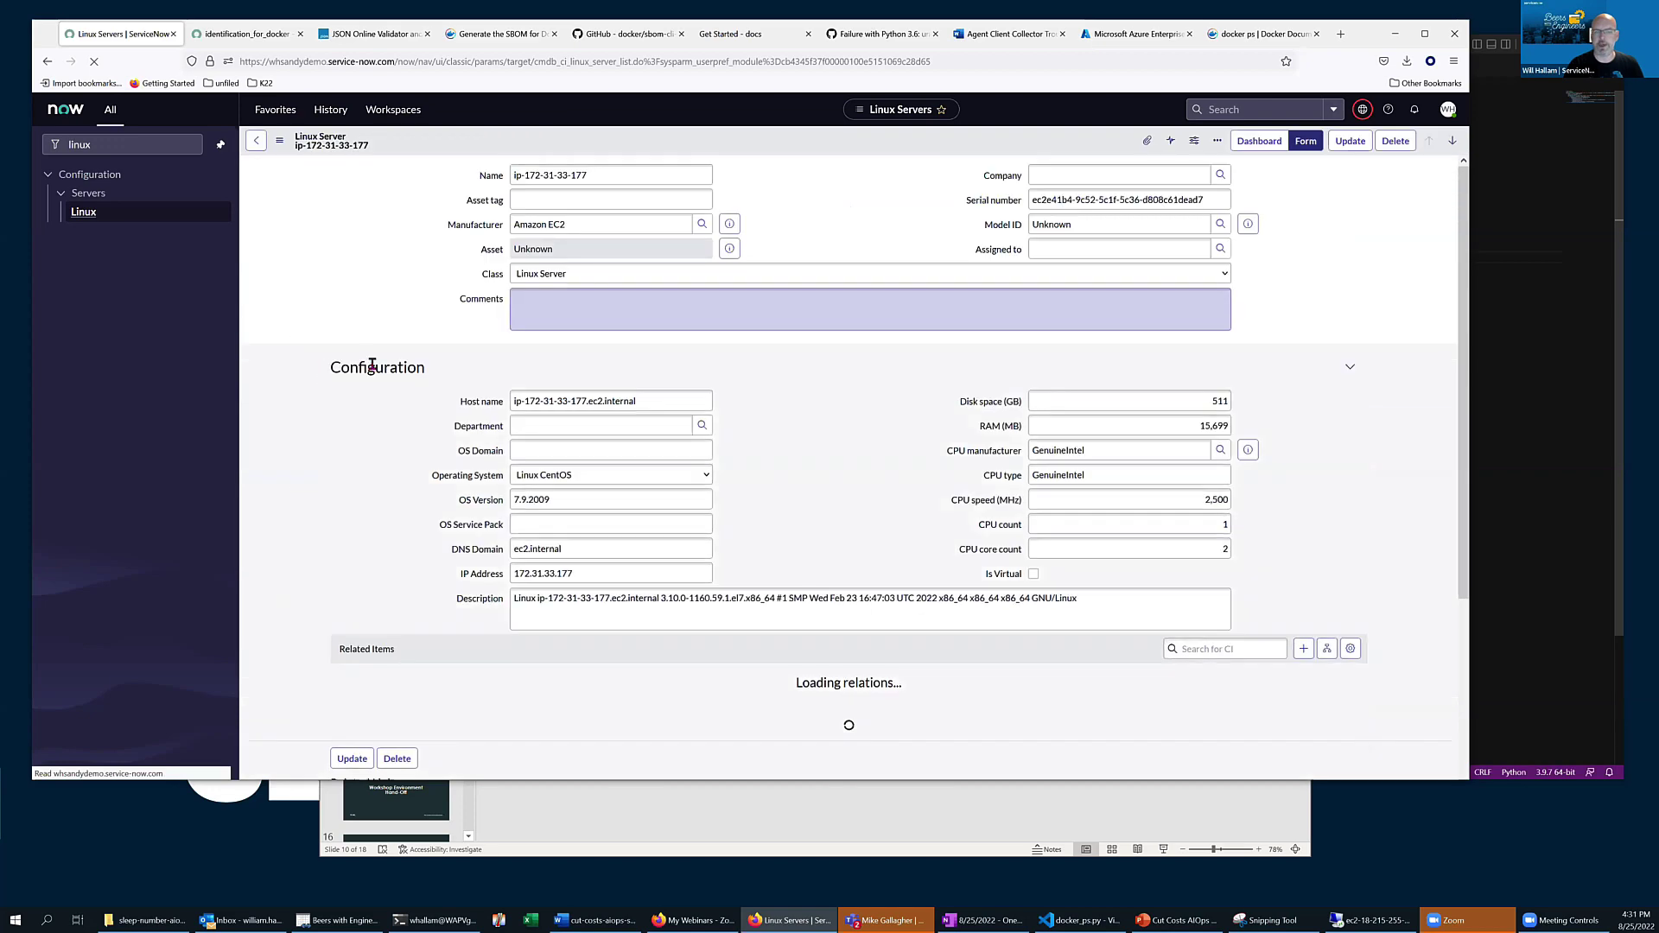
Step: Examine the Linux server's configuration and its related items, including Docker image tags, local images, containers and engines
scroll(551, 587, "down", 1)
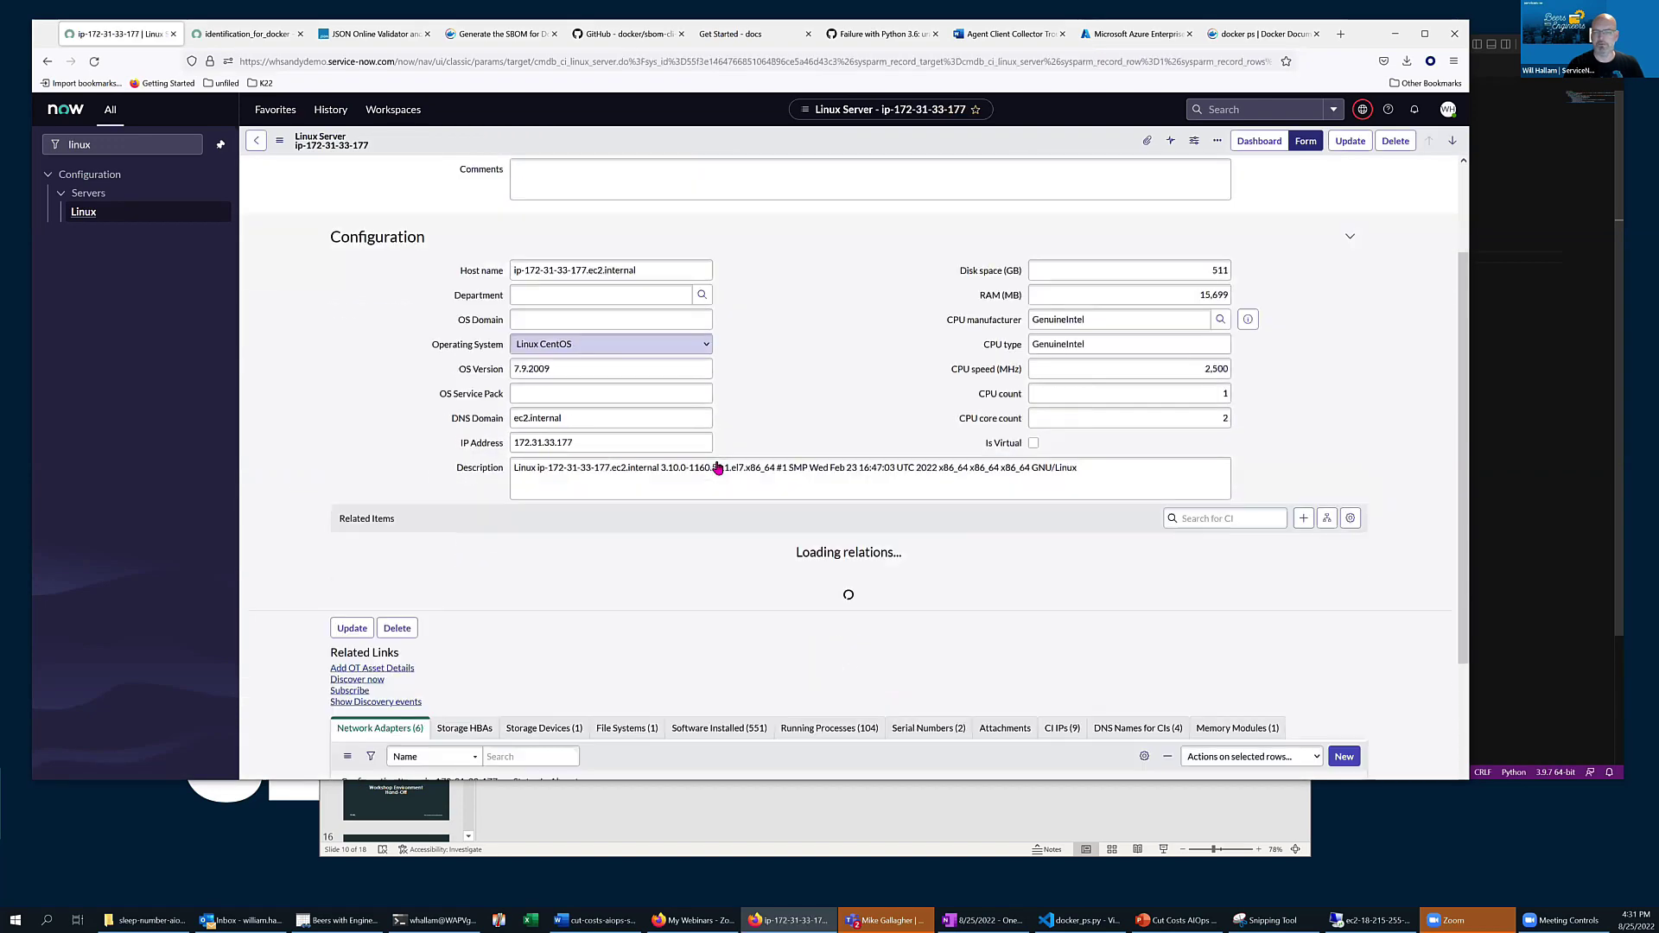
scroll(714, 444, "down", 3)
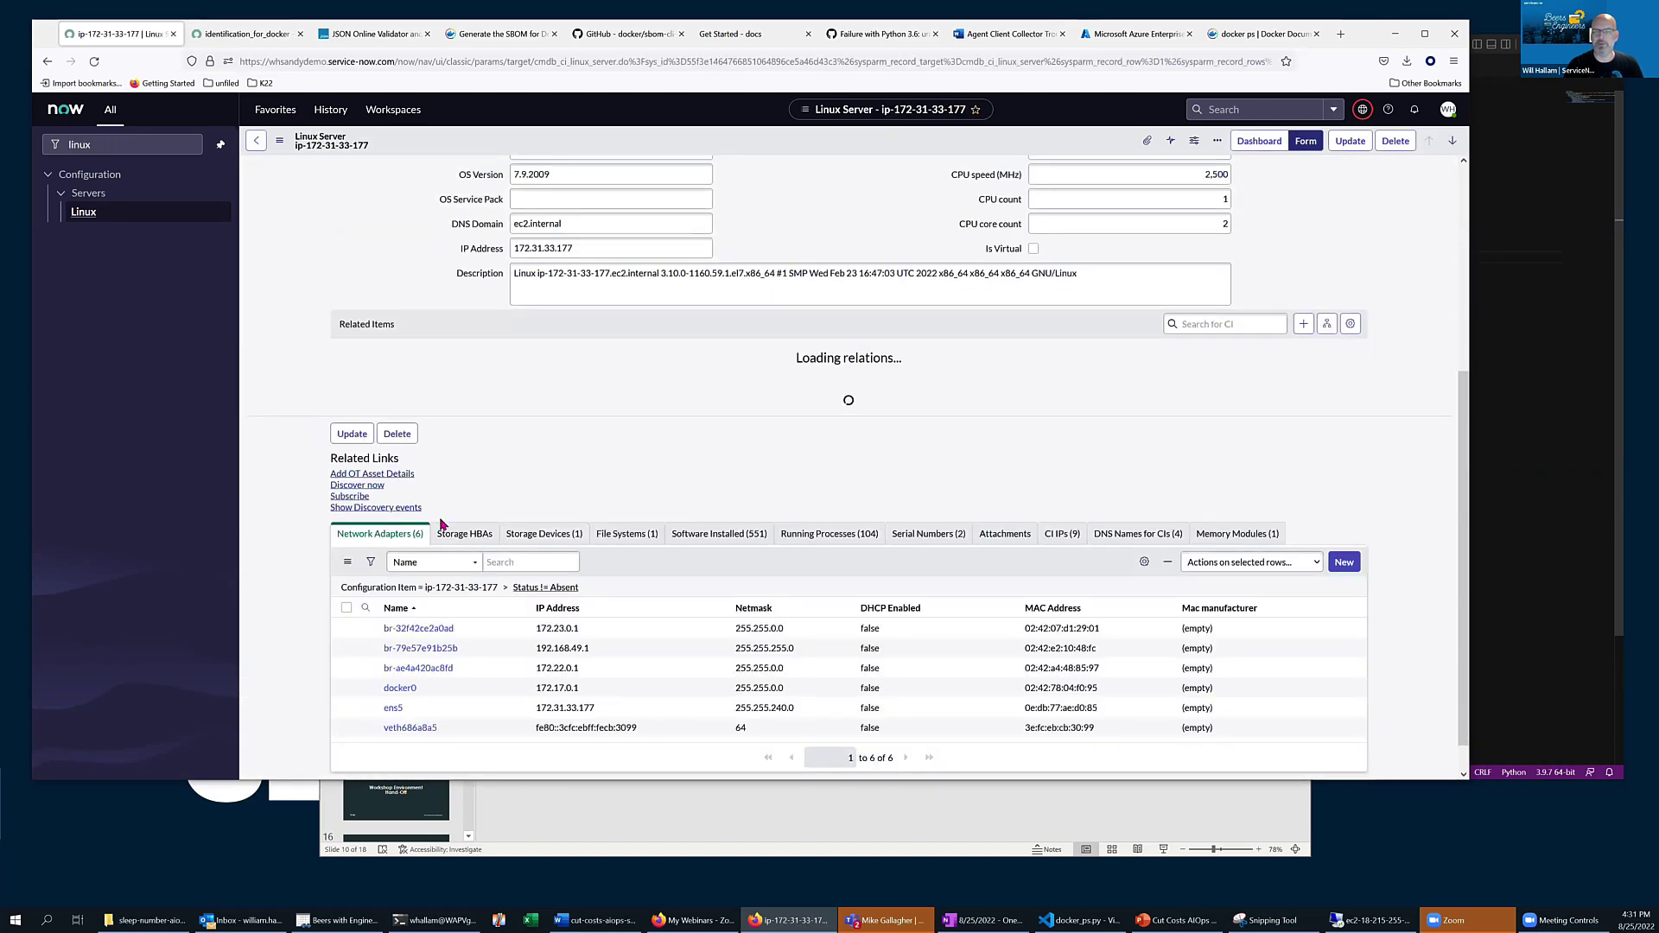
scroll(849, 460, "down", 2)
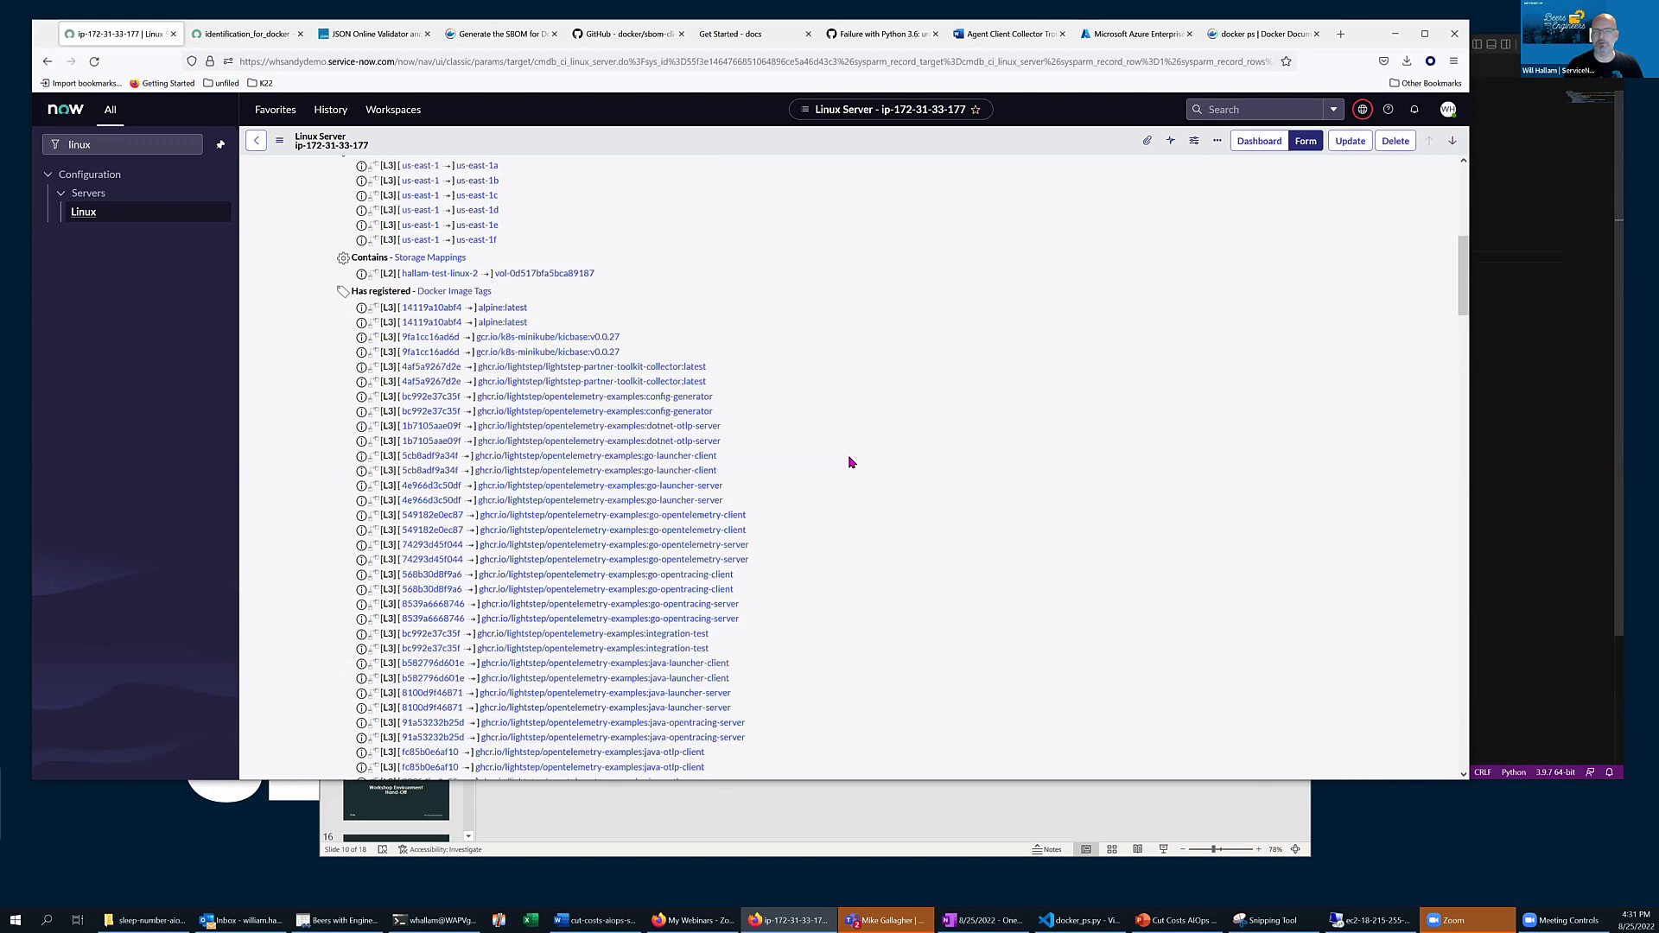
scroll(846, 457, "down", 5)
scroll(845, 456, "down", 5)
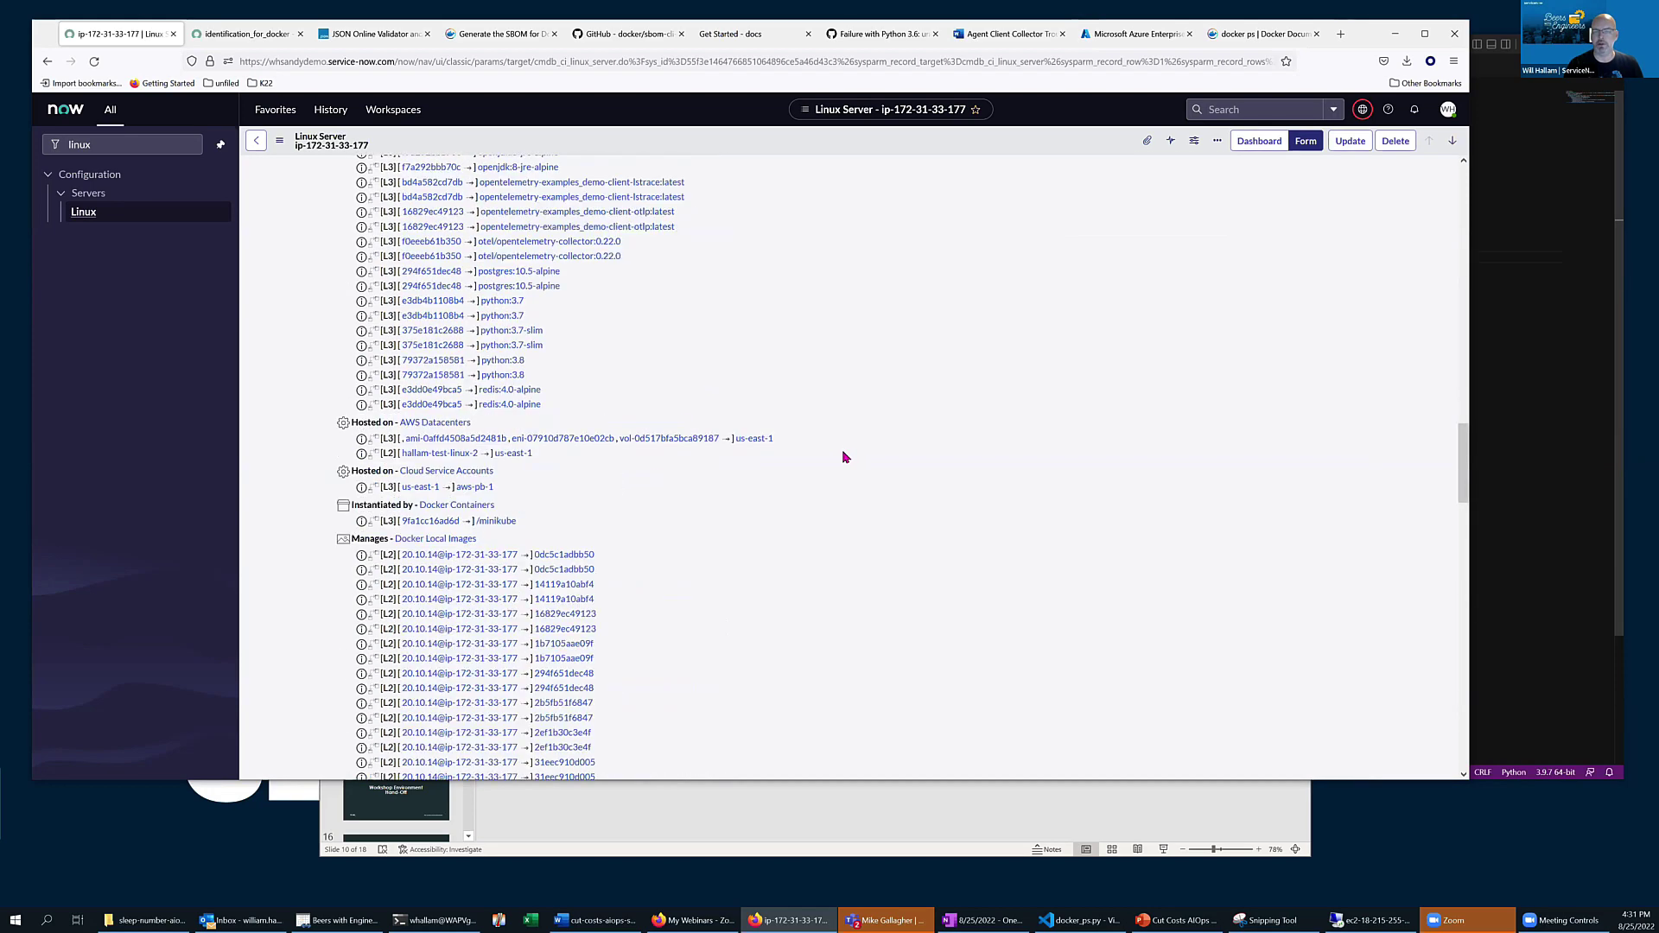
scroll(841, 455, "down", 5)
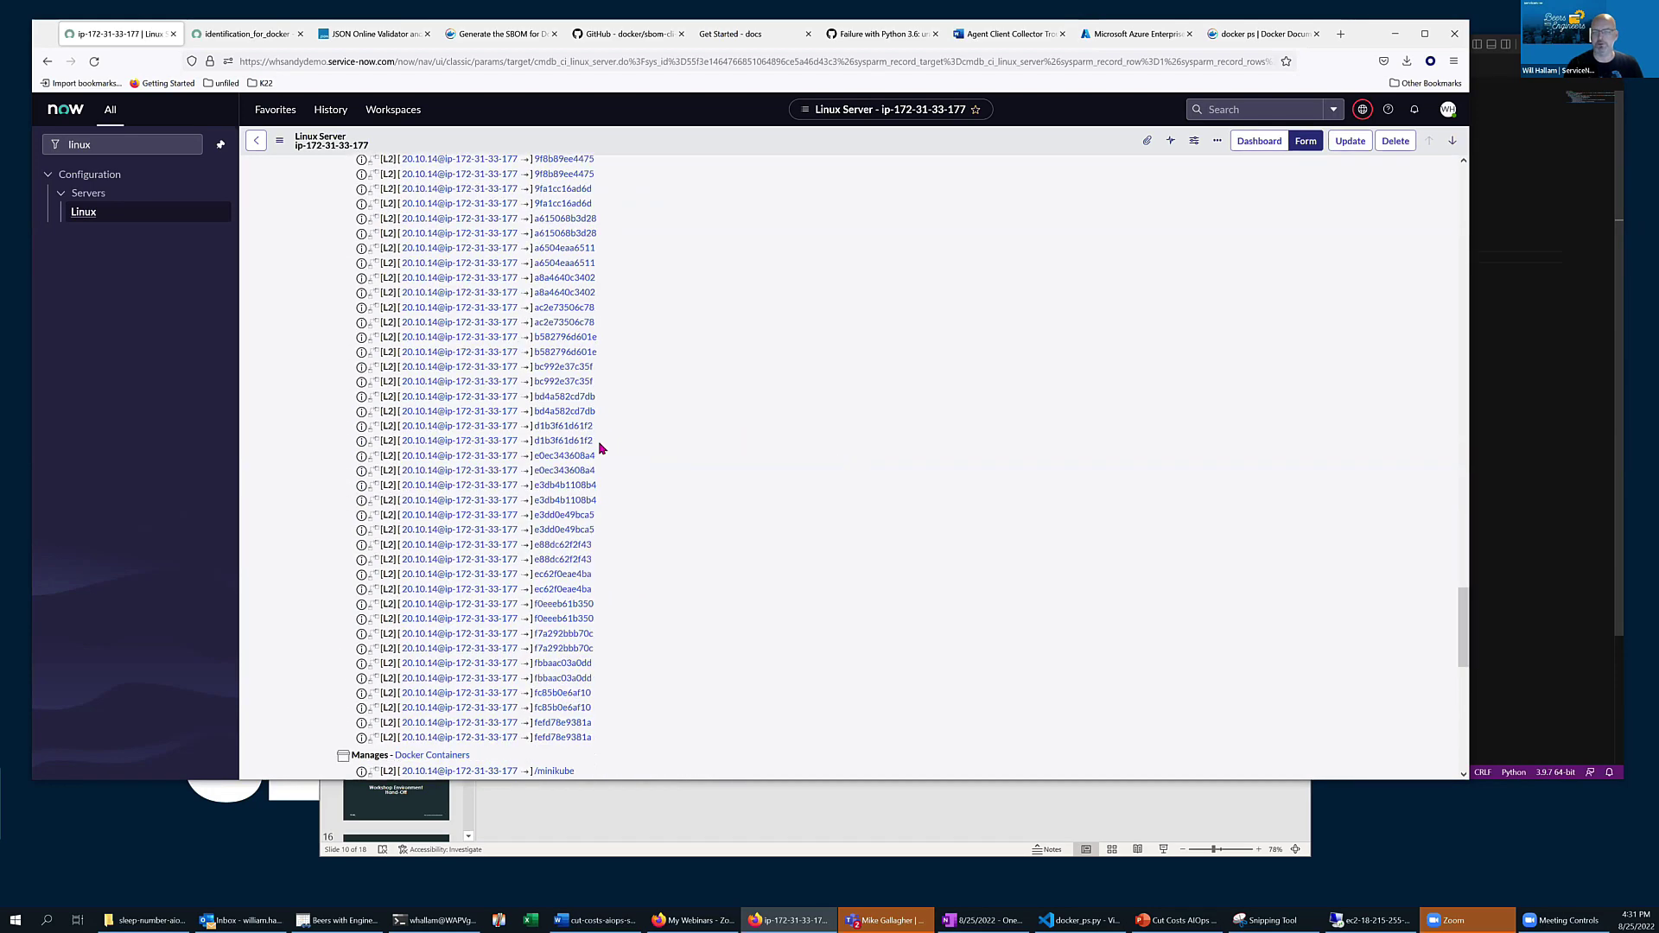
scroll(562, 369, "down", 5)
scroll(562, 372, "down", 4)
scroll(480, 311, "up", 5)
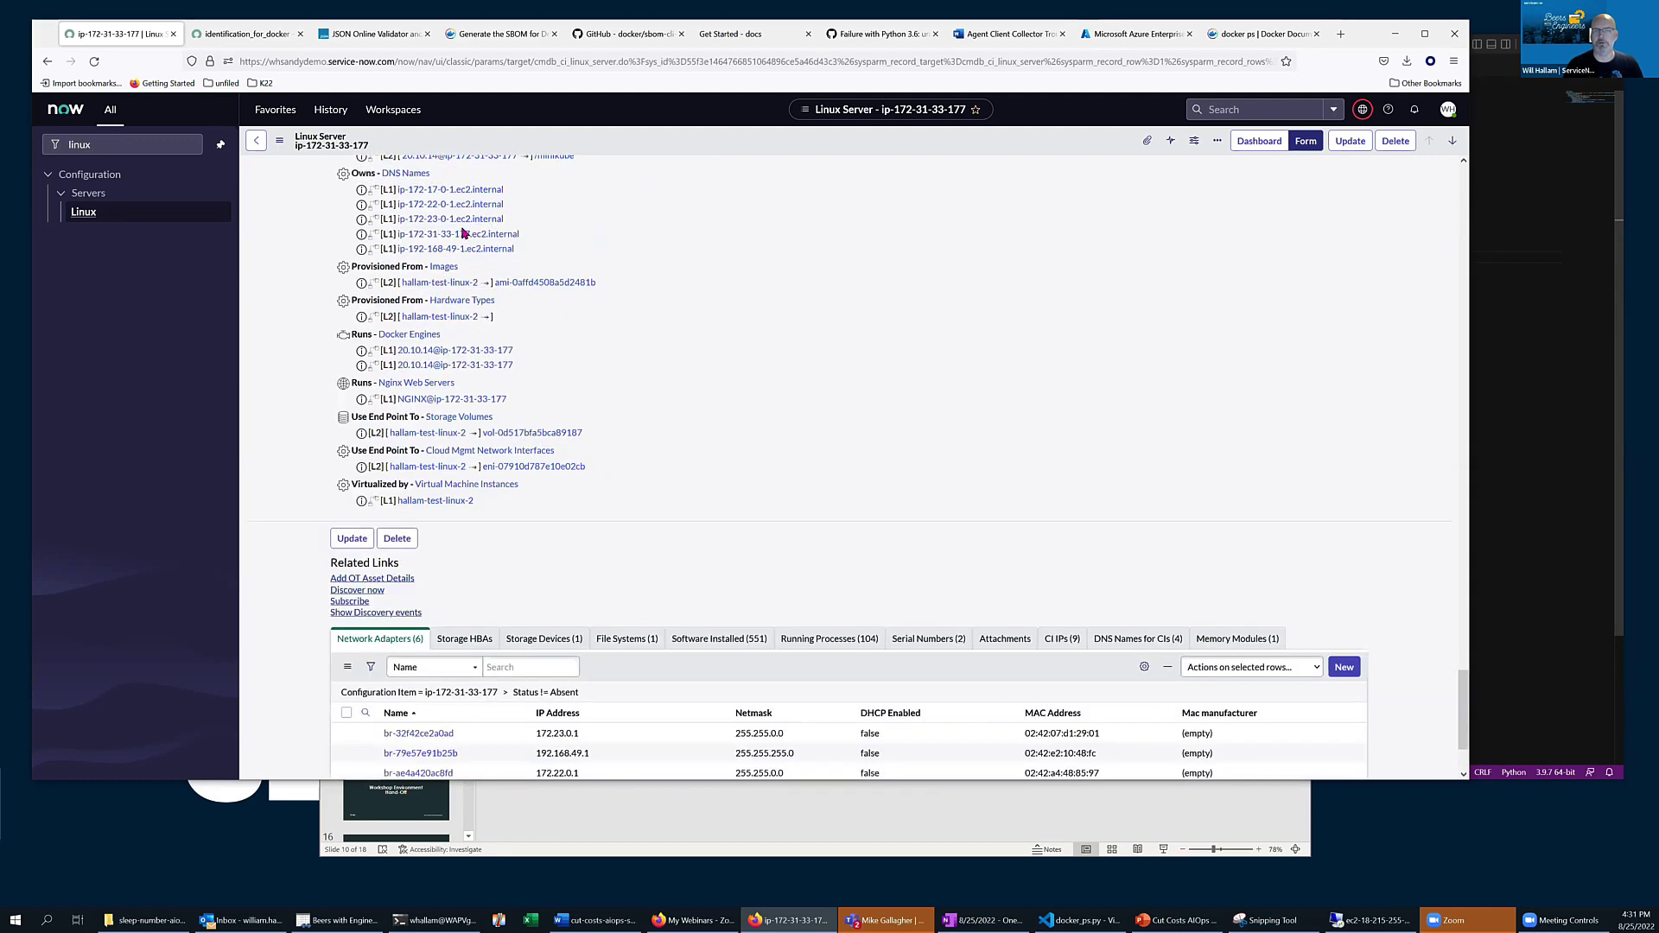
scroll(888, 516, "down", 5)
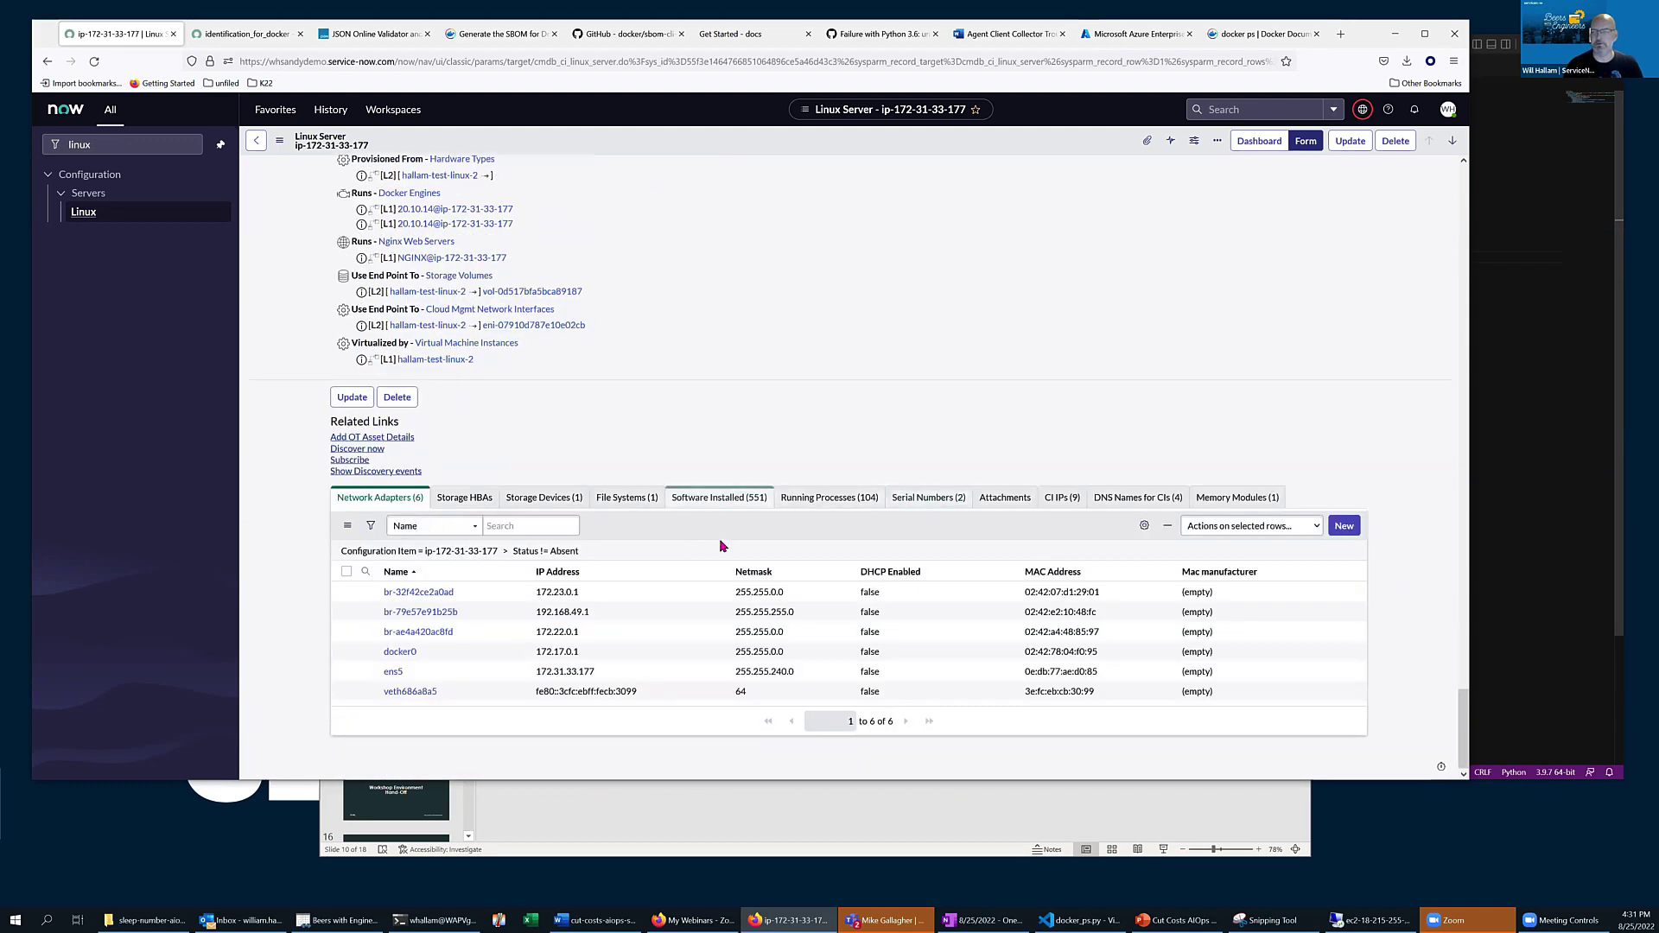
Step: Show the server's running processes and review them alongside the related Docker items
left_click(794, 495)
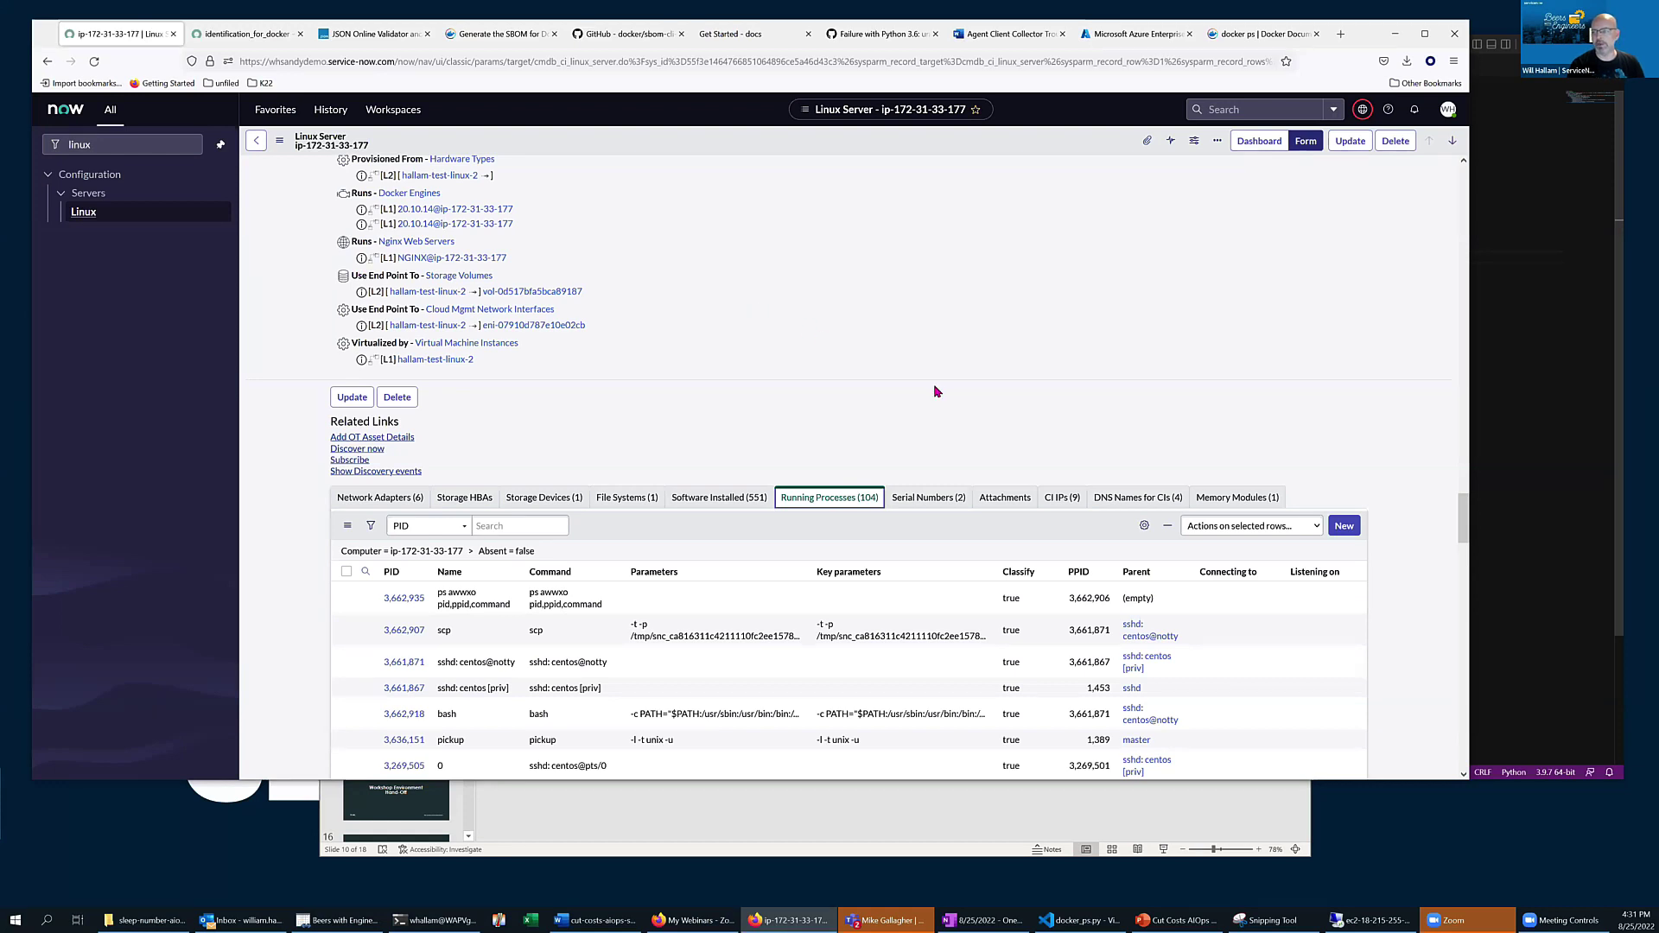
scroll(936, 392, "up", 5)
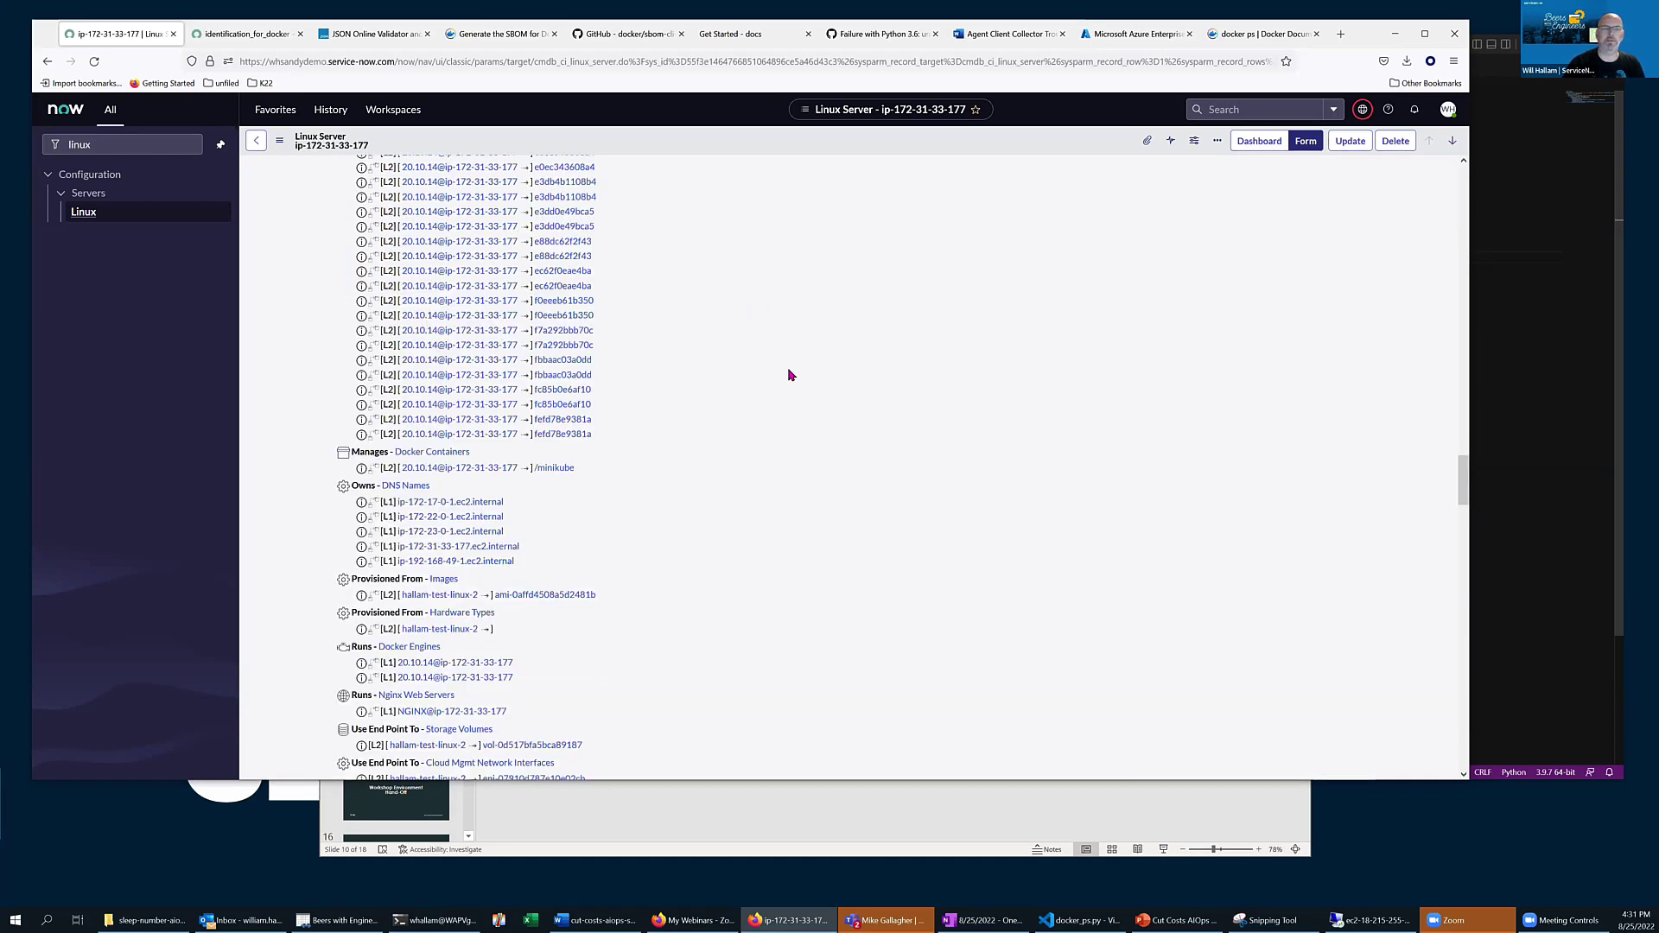
scroll(789, 374, "up", 6)
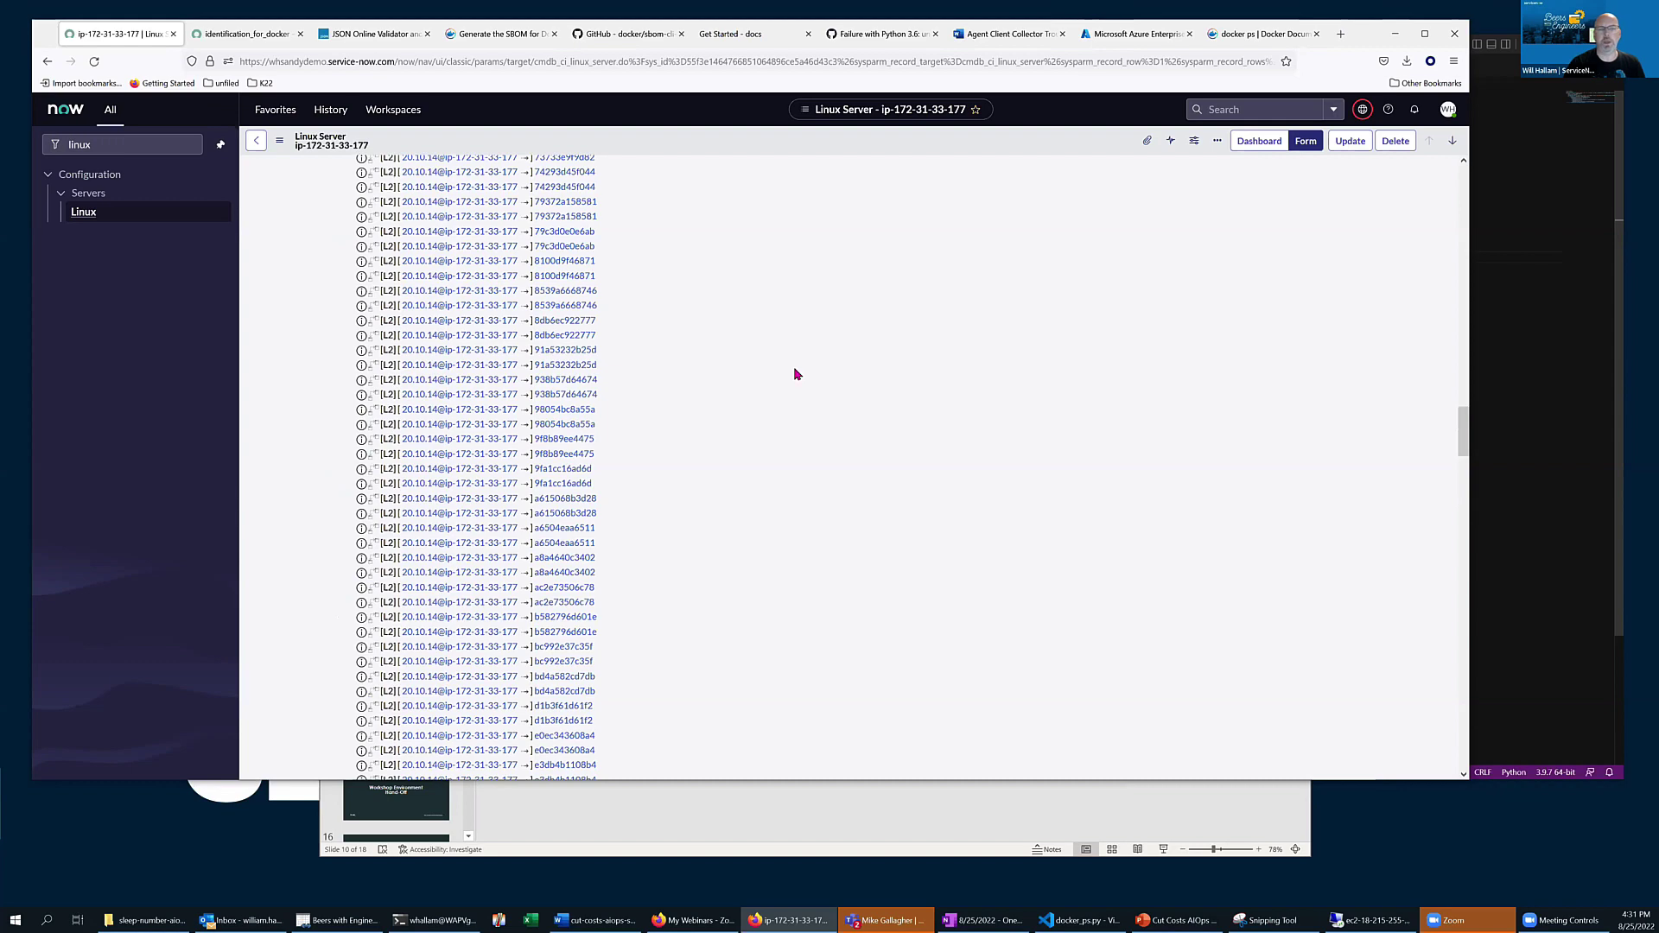
scroll(797, 374, "down", 15)
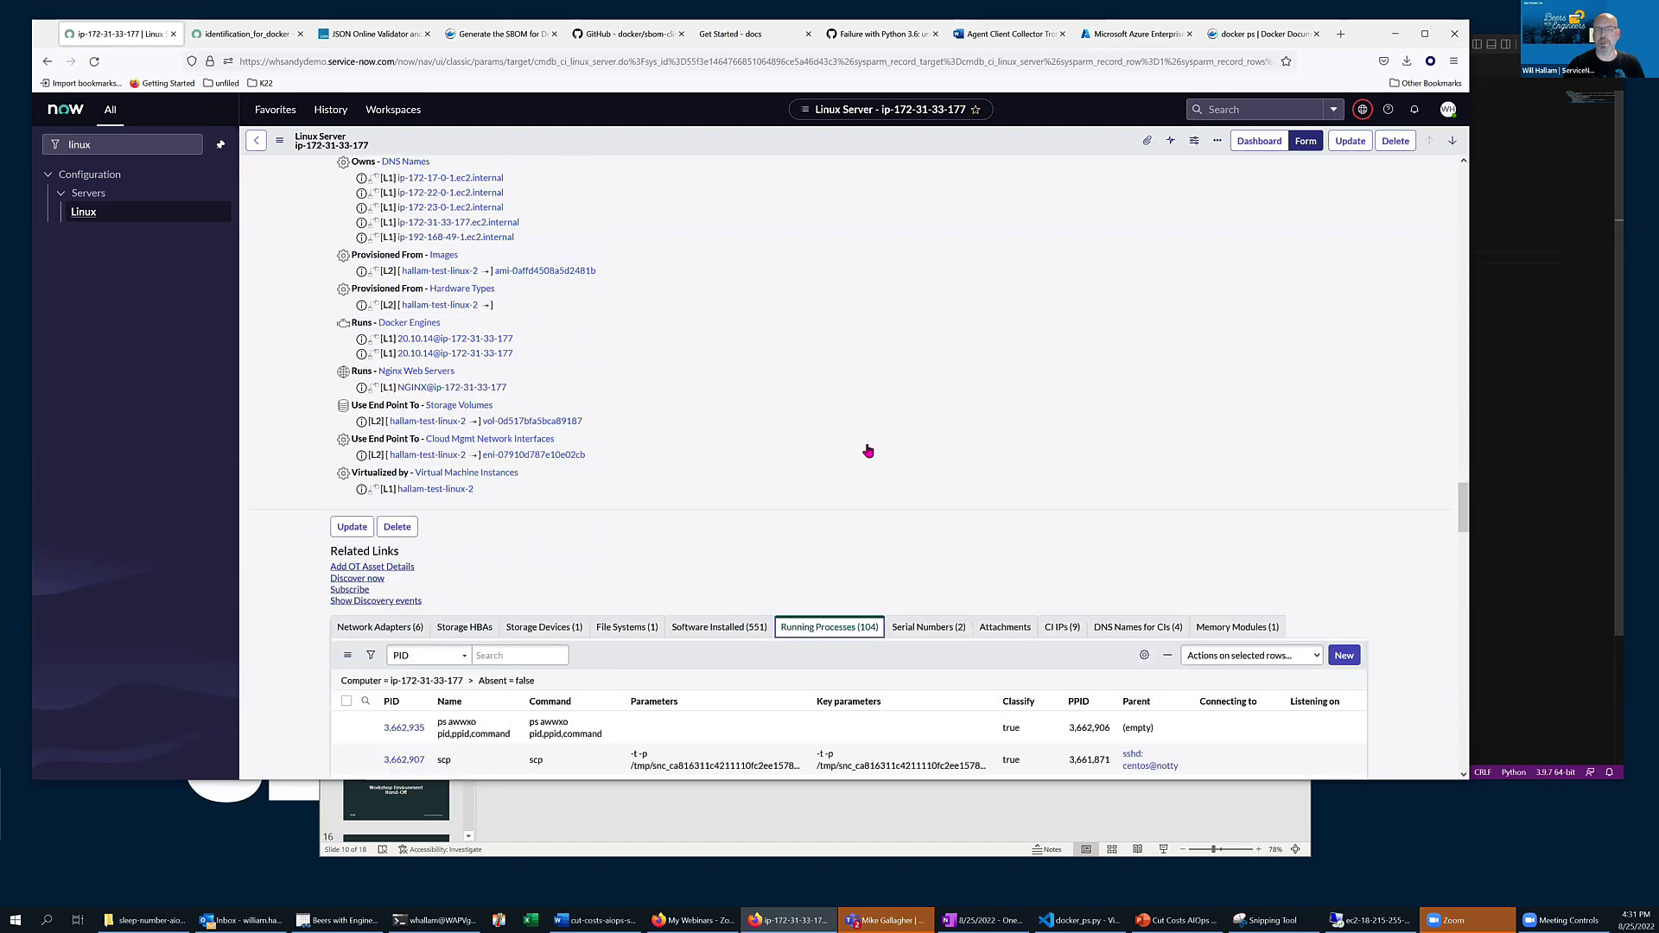
scroll(864, 448, "down", 2)
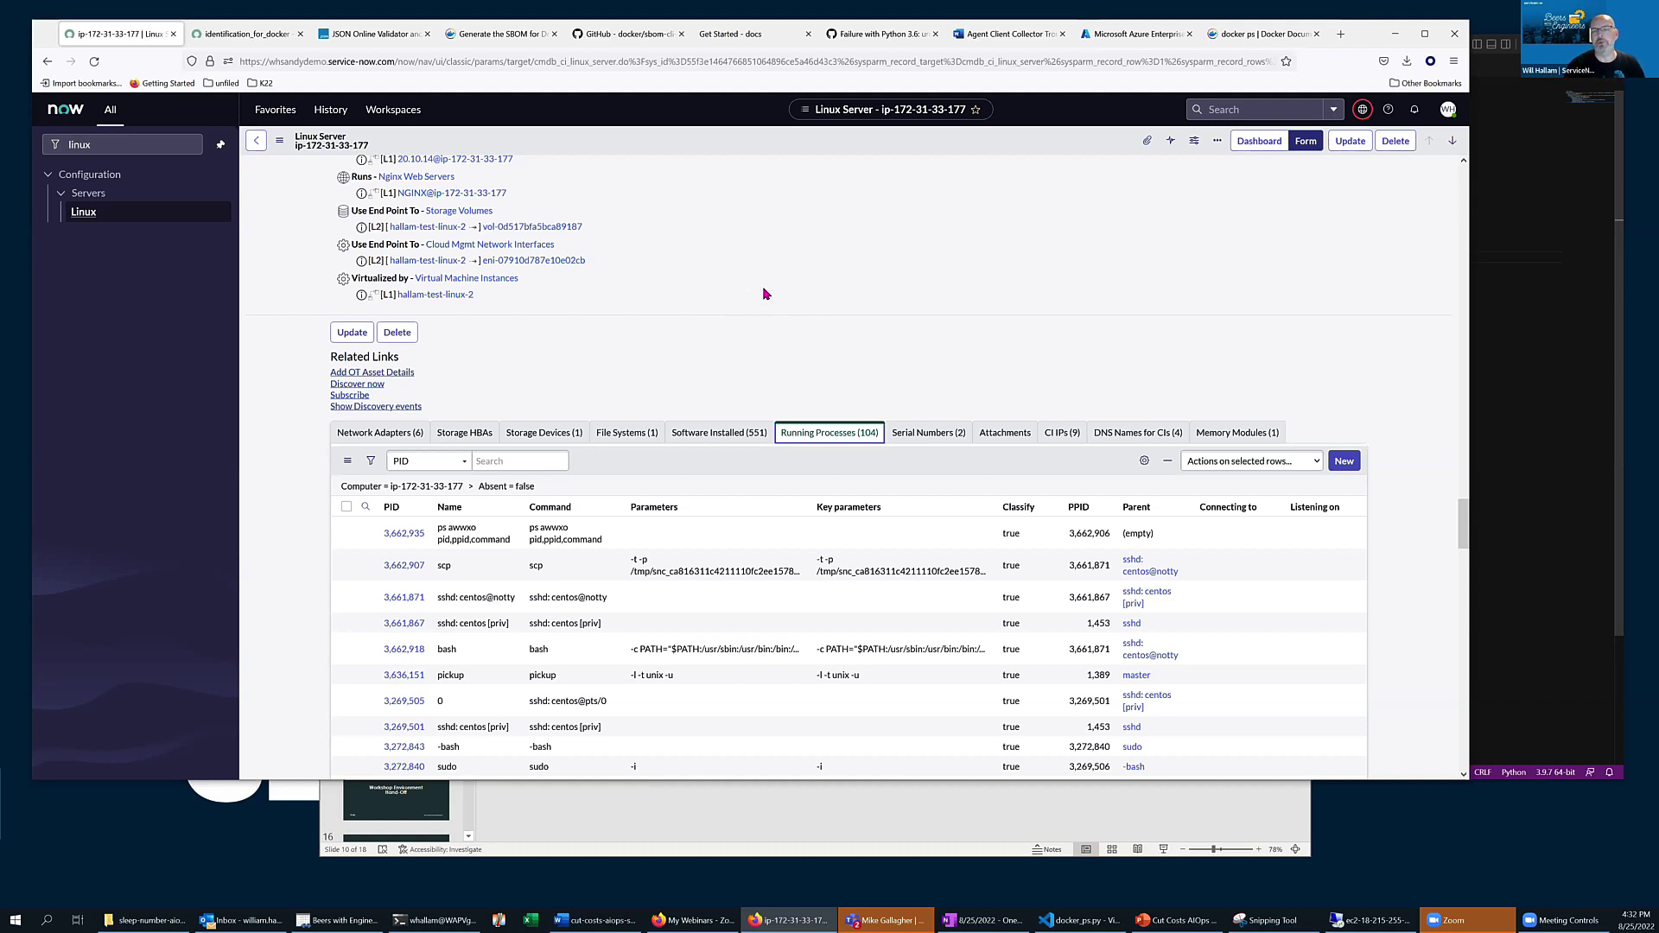
scroll(763, 294, "down", 3)
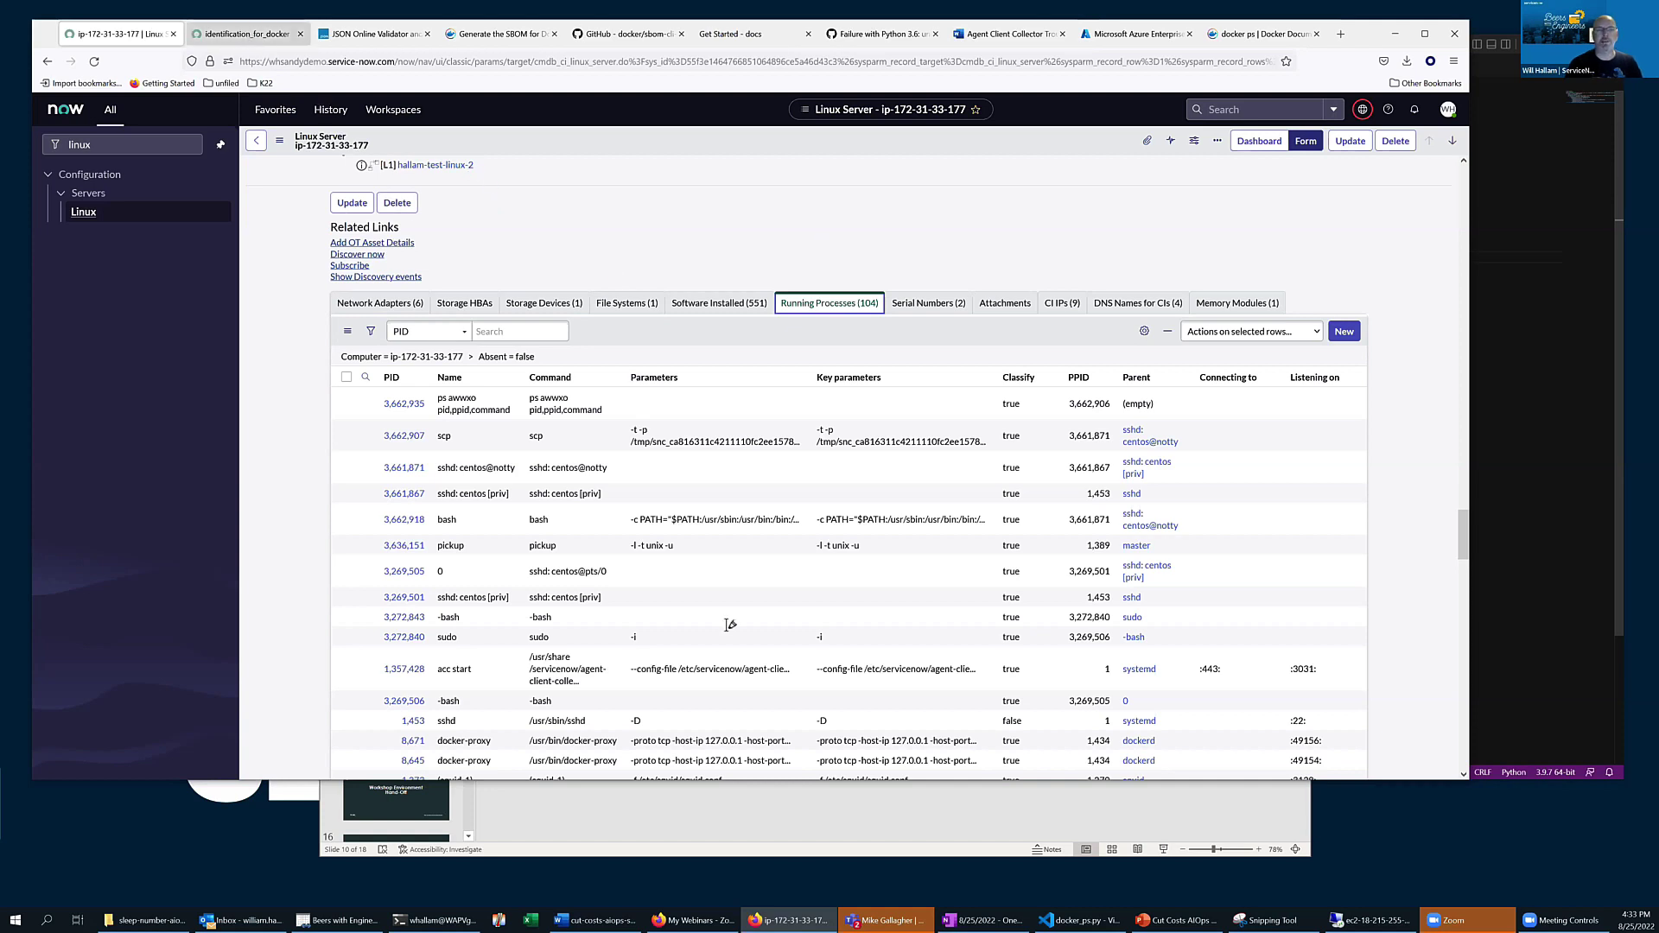
Step: Go to the identification_for_docker pattern, open the "fetch docker version" step and review the surrounding steps
key("ctrl+Tab")
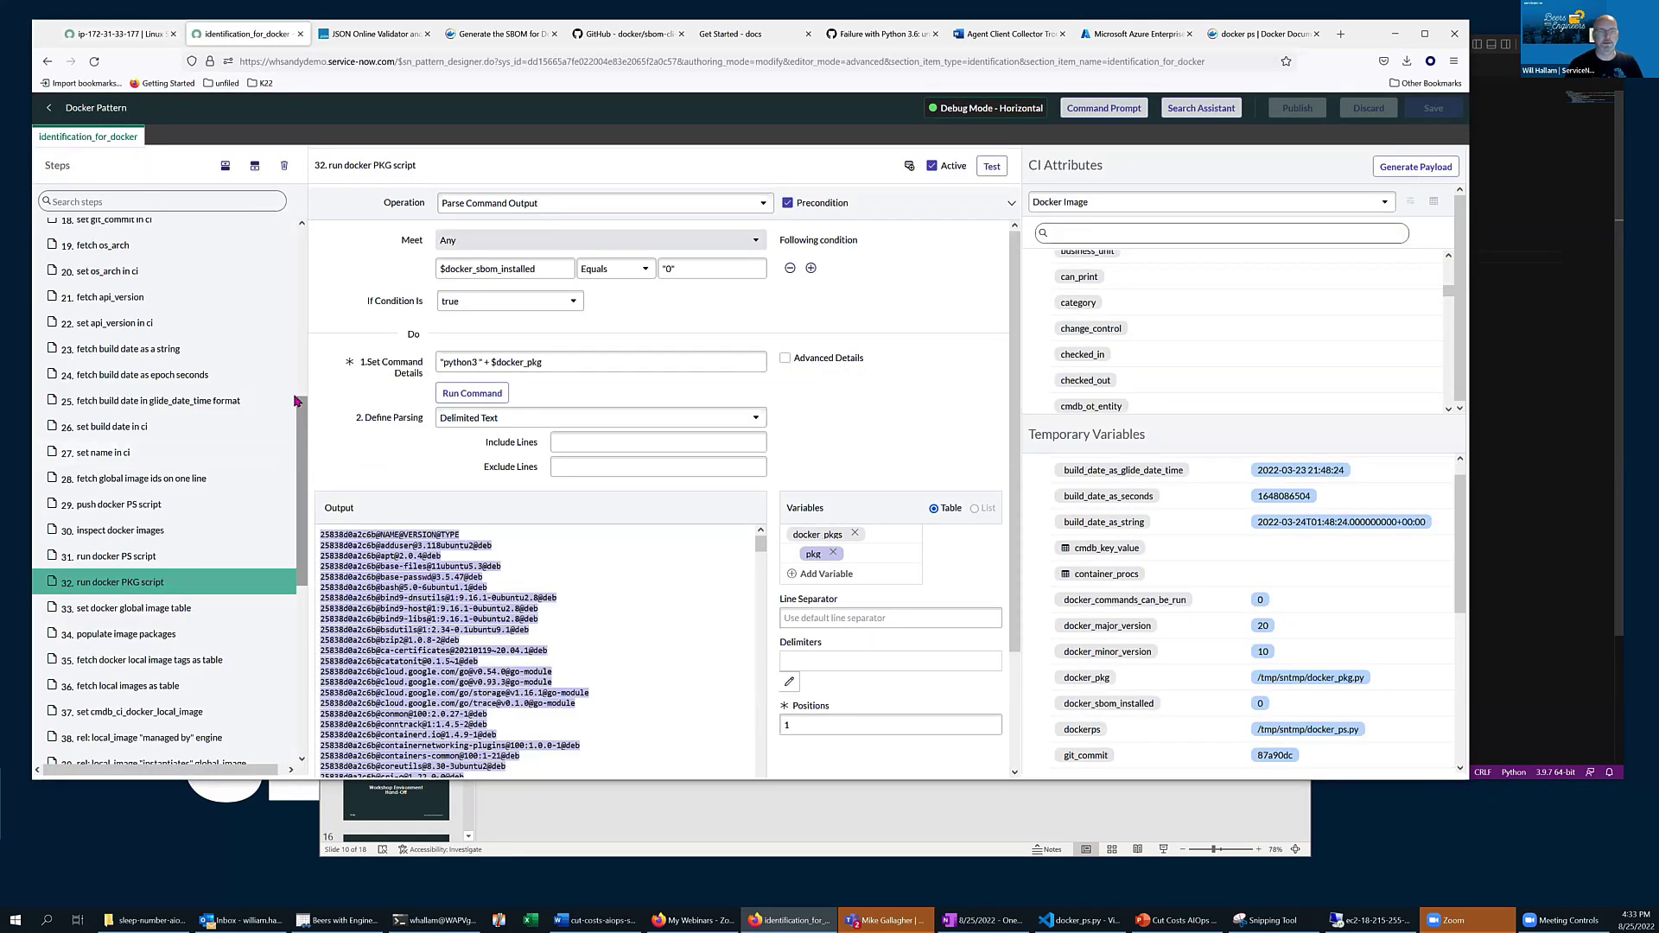
scroll(290, 323, "up", 6)
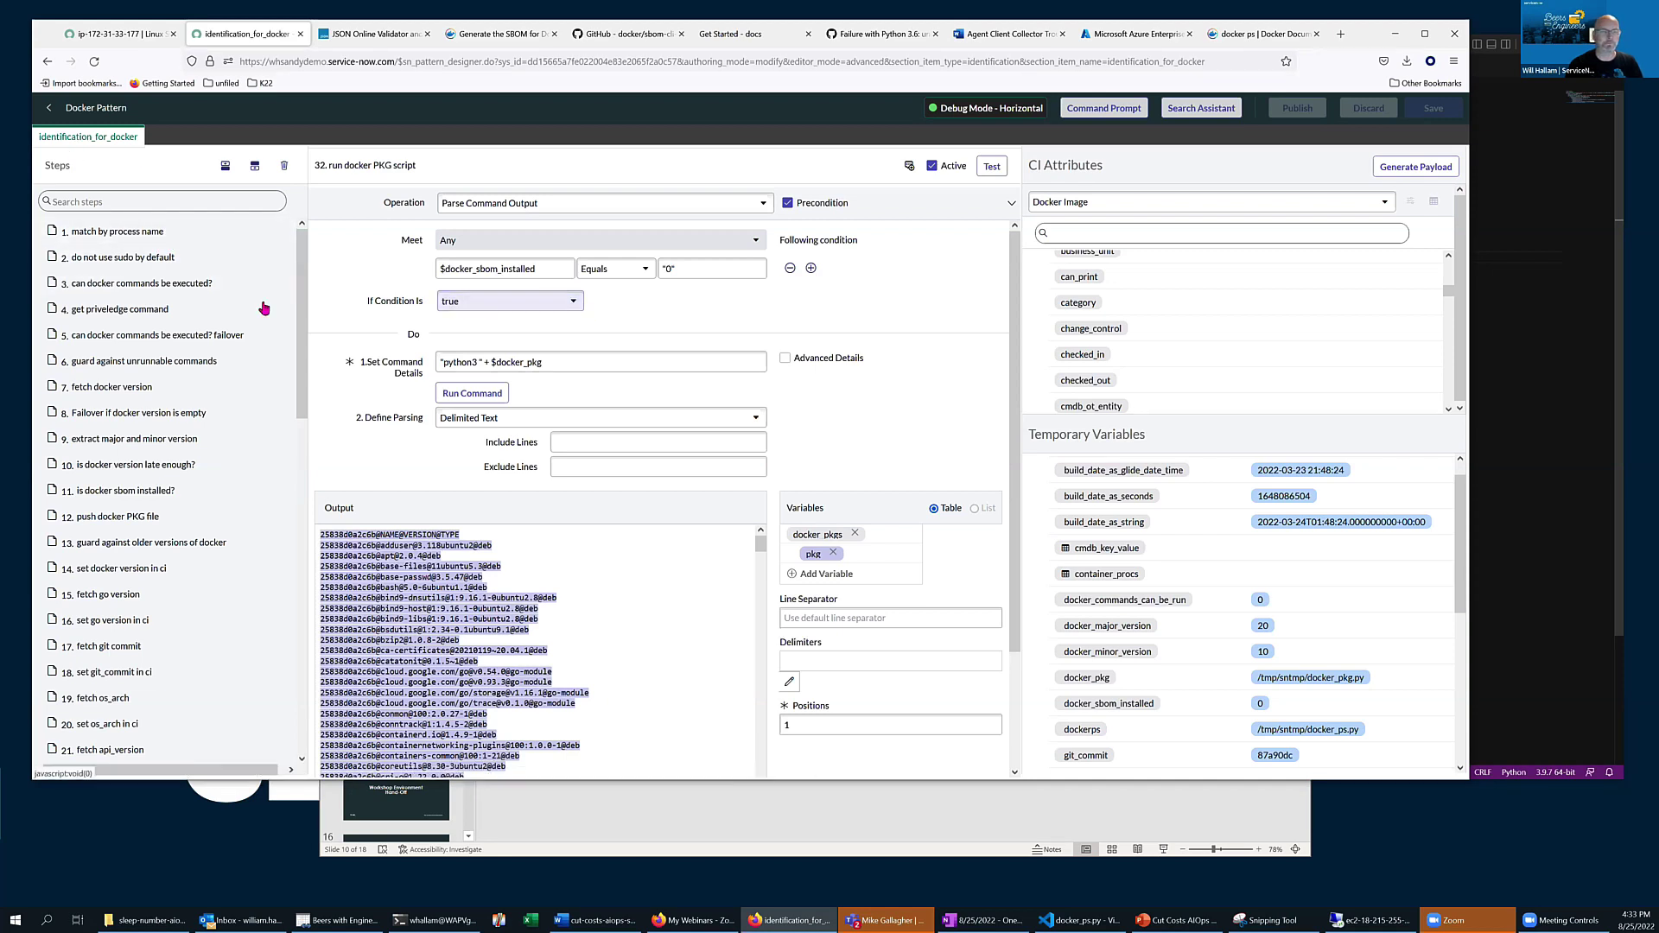
left_click_drag(302, 259, 302, 262)
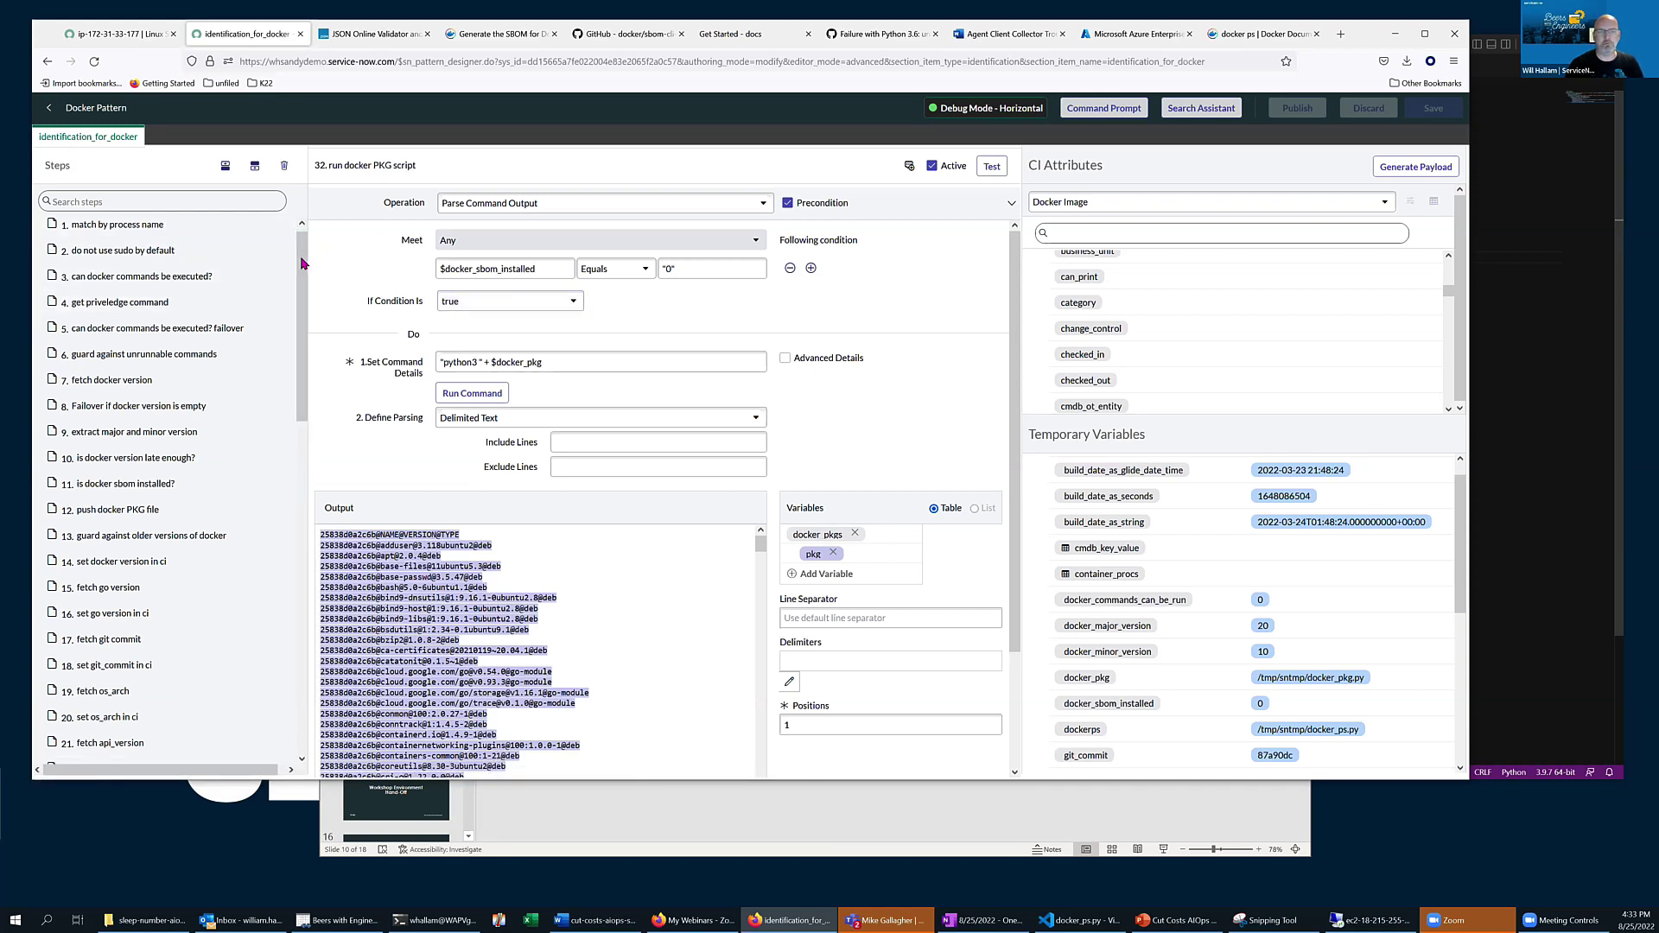
scroll(302, 262, "up", 1)
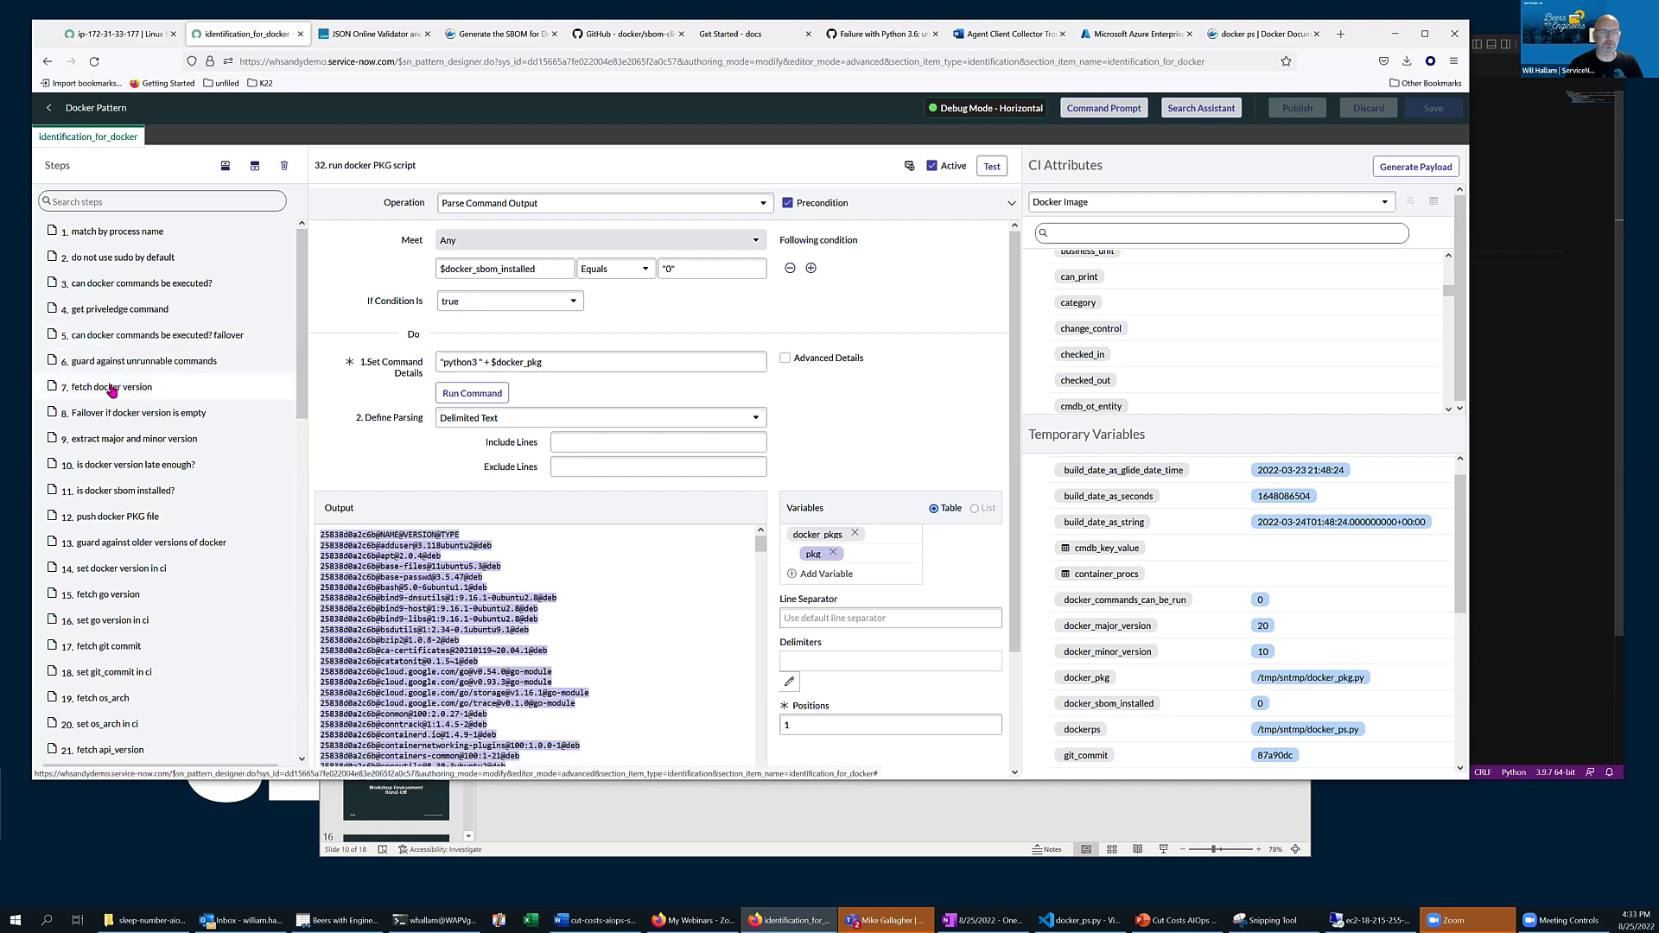
left_click(111, 389)
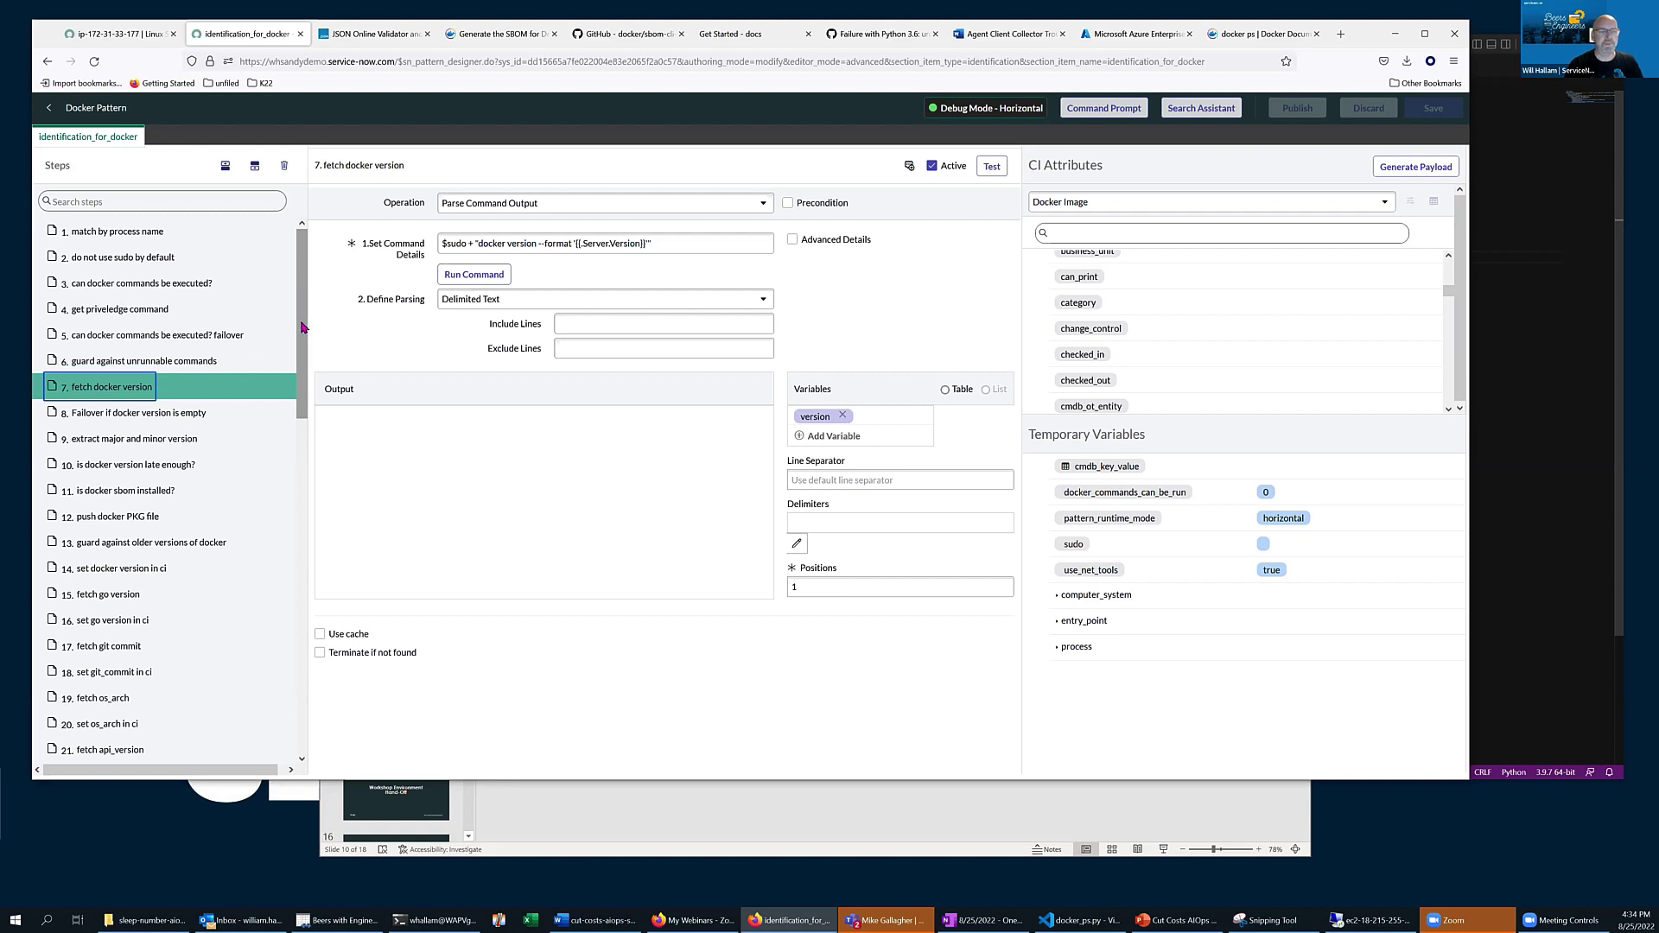
scroll(277, 406, "down", 2)
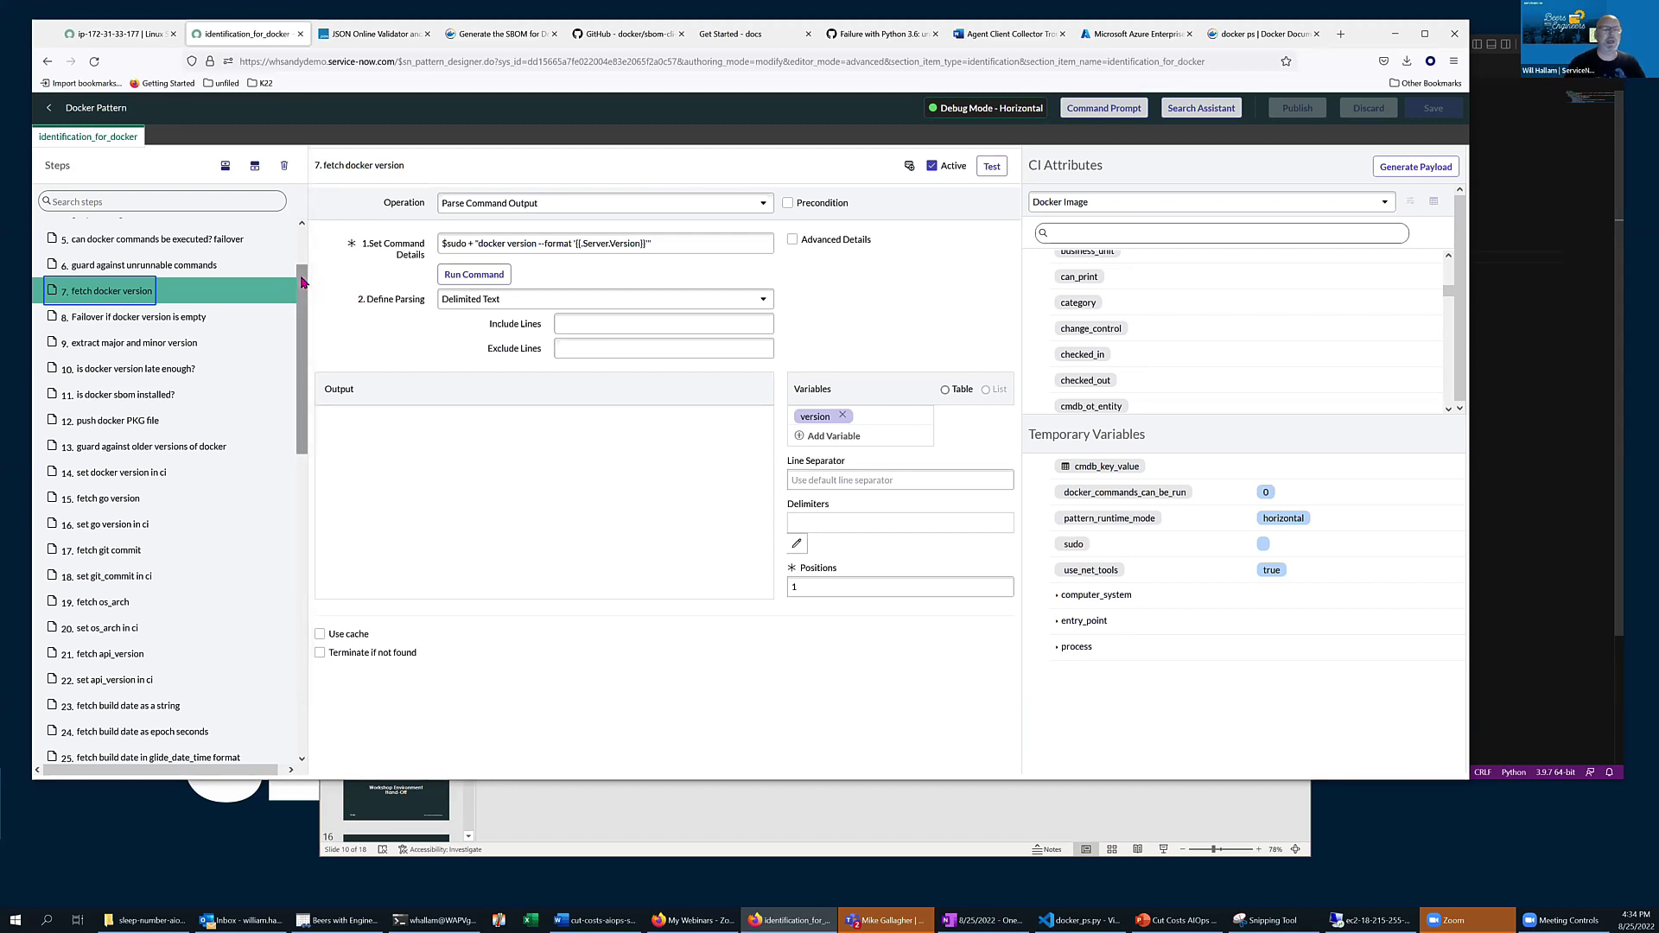
left_click_drag(302, 261, 296, 232)
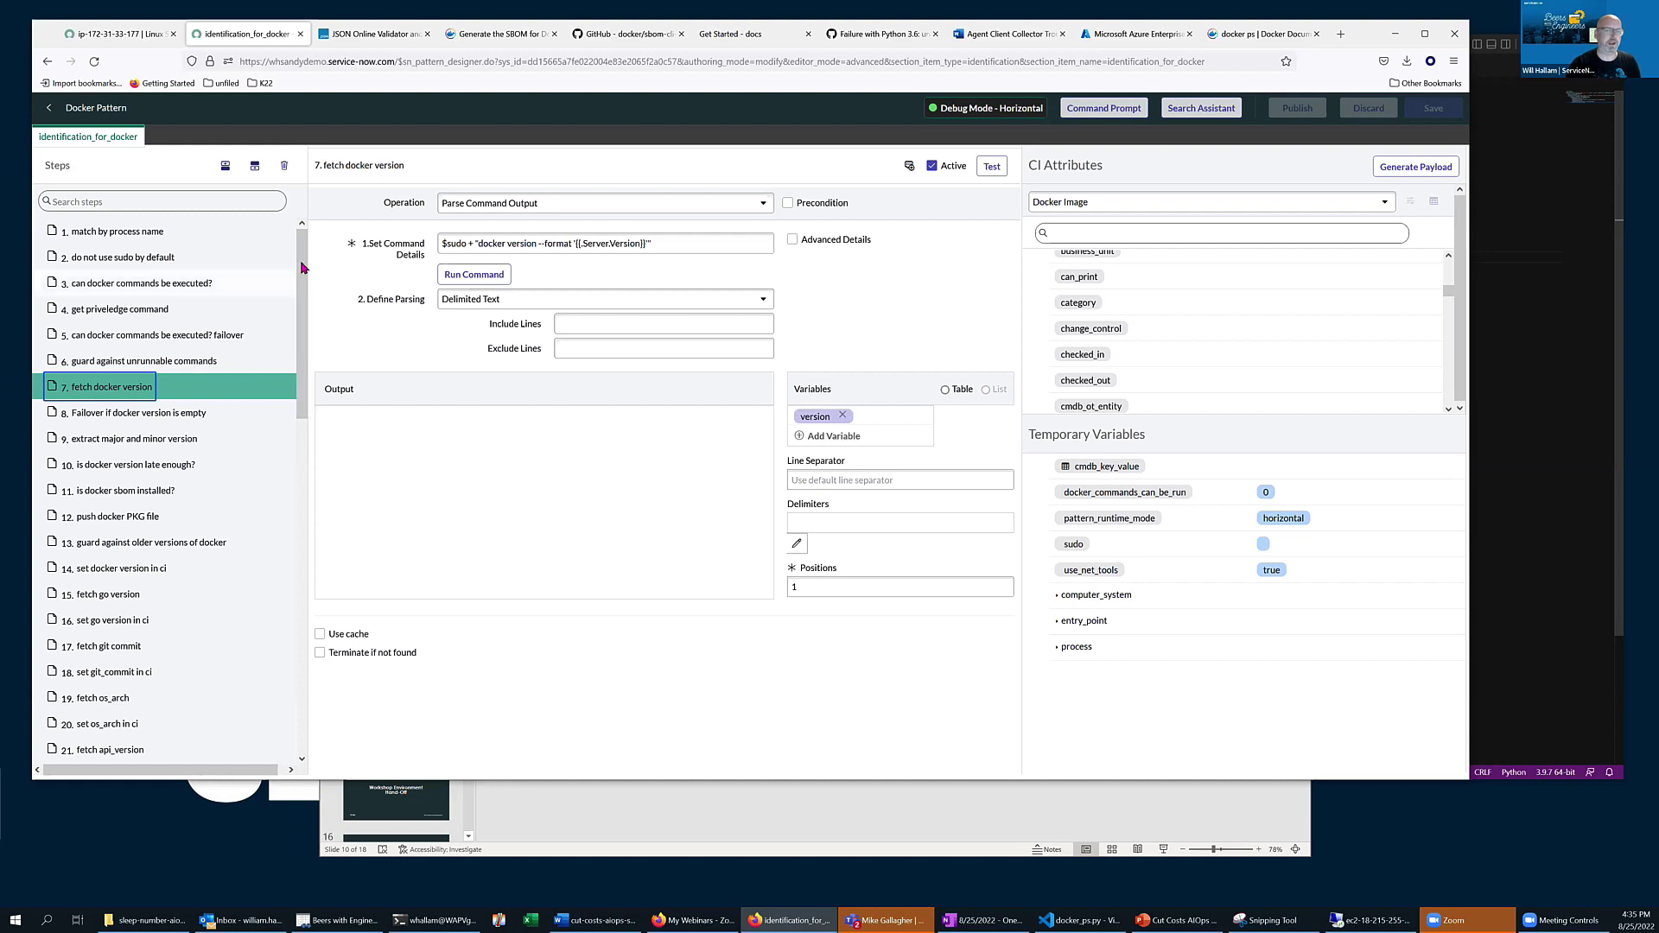
left_click_drag(301, 276, 308, 312)
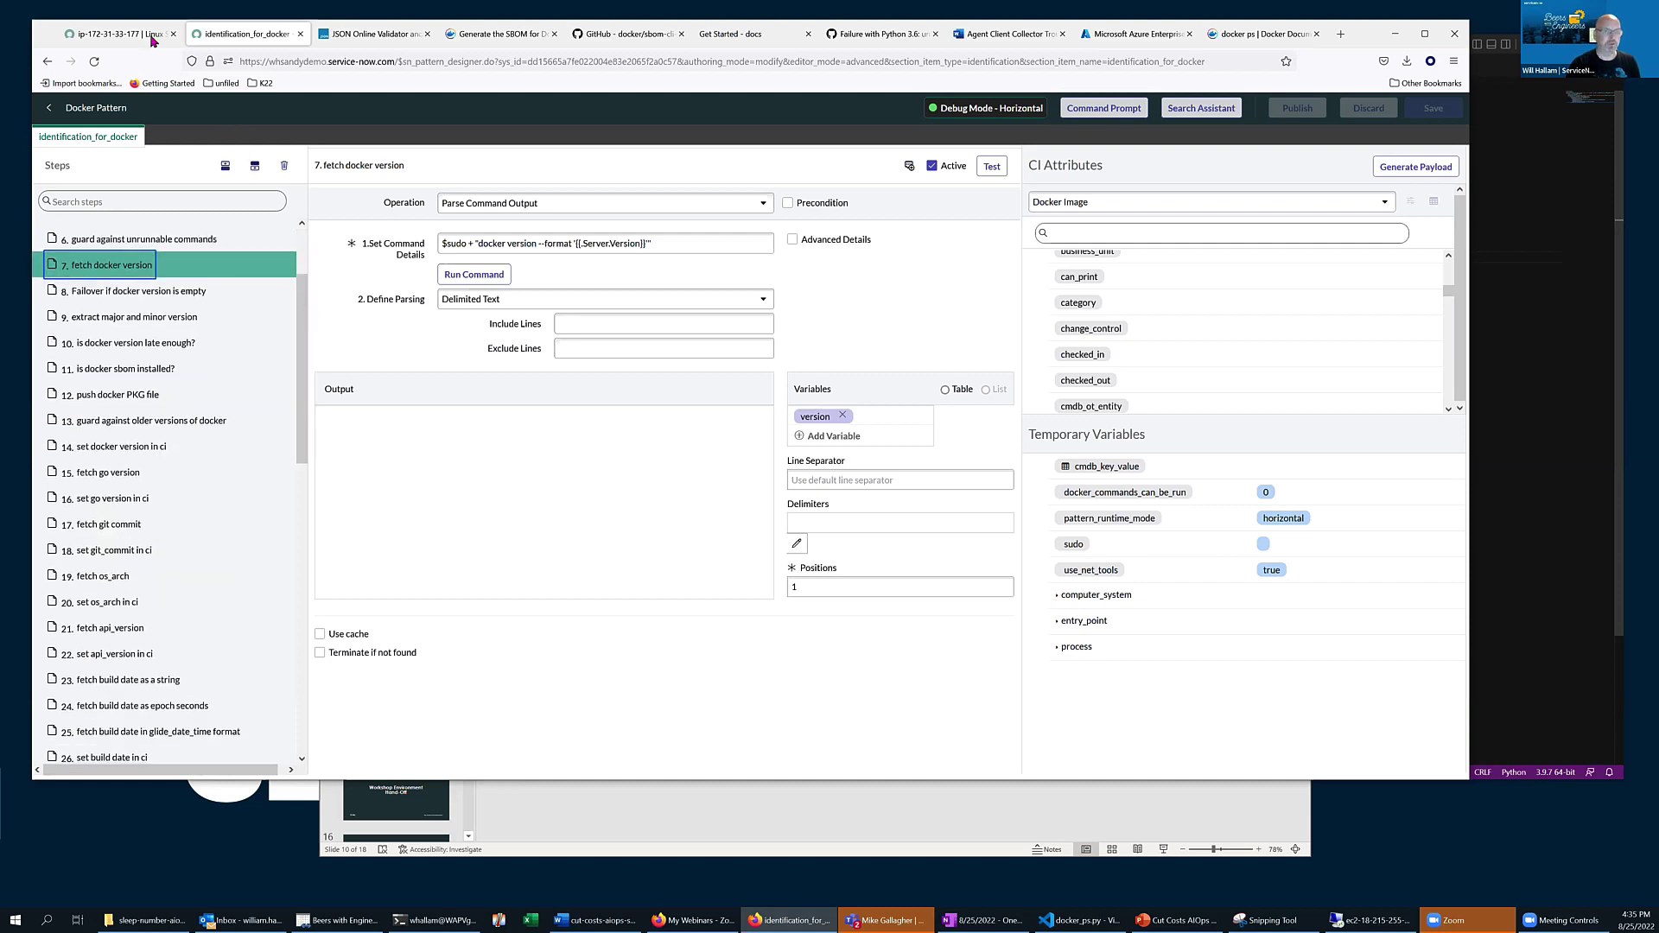
Step: Return to the Linux server page, filter the navigator for "pattern design" and open Pattern Designer's Uploaded Files list
left_click(101, 32)
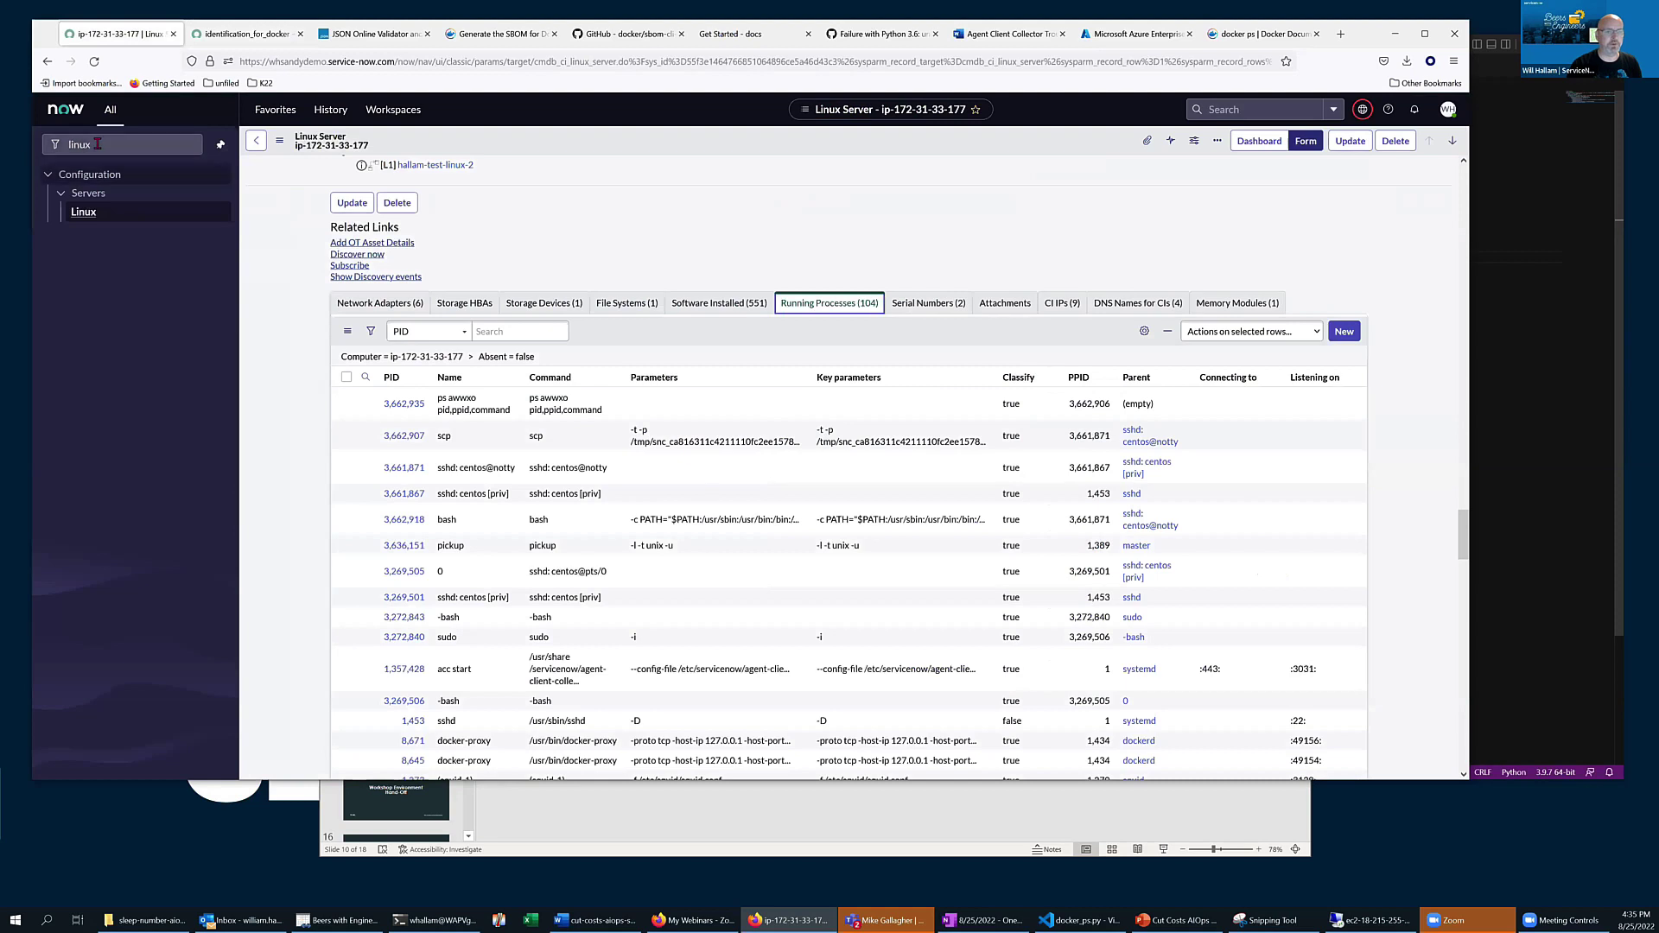
double_click(97, 144)
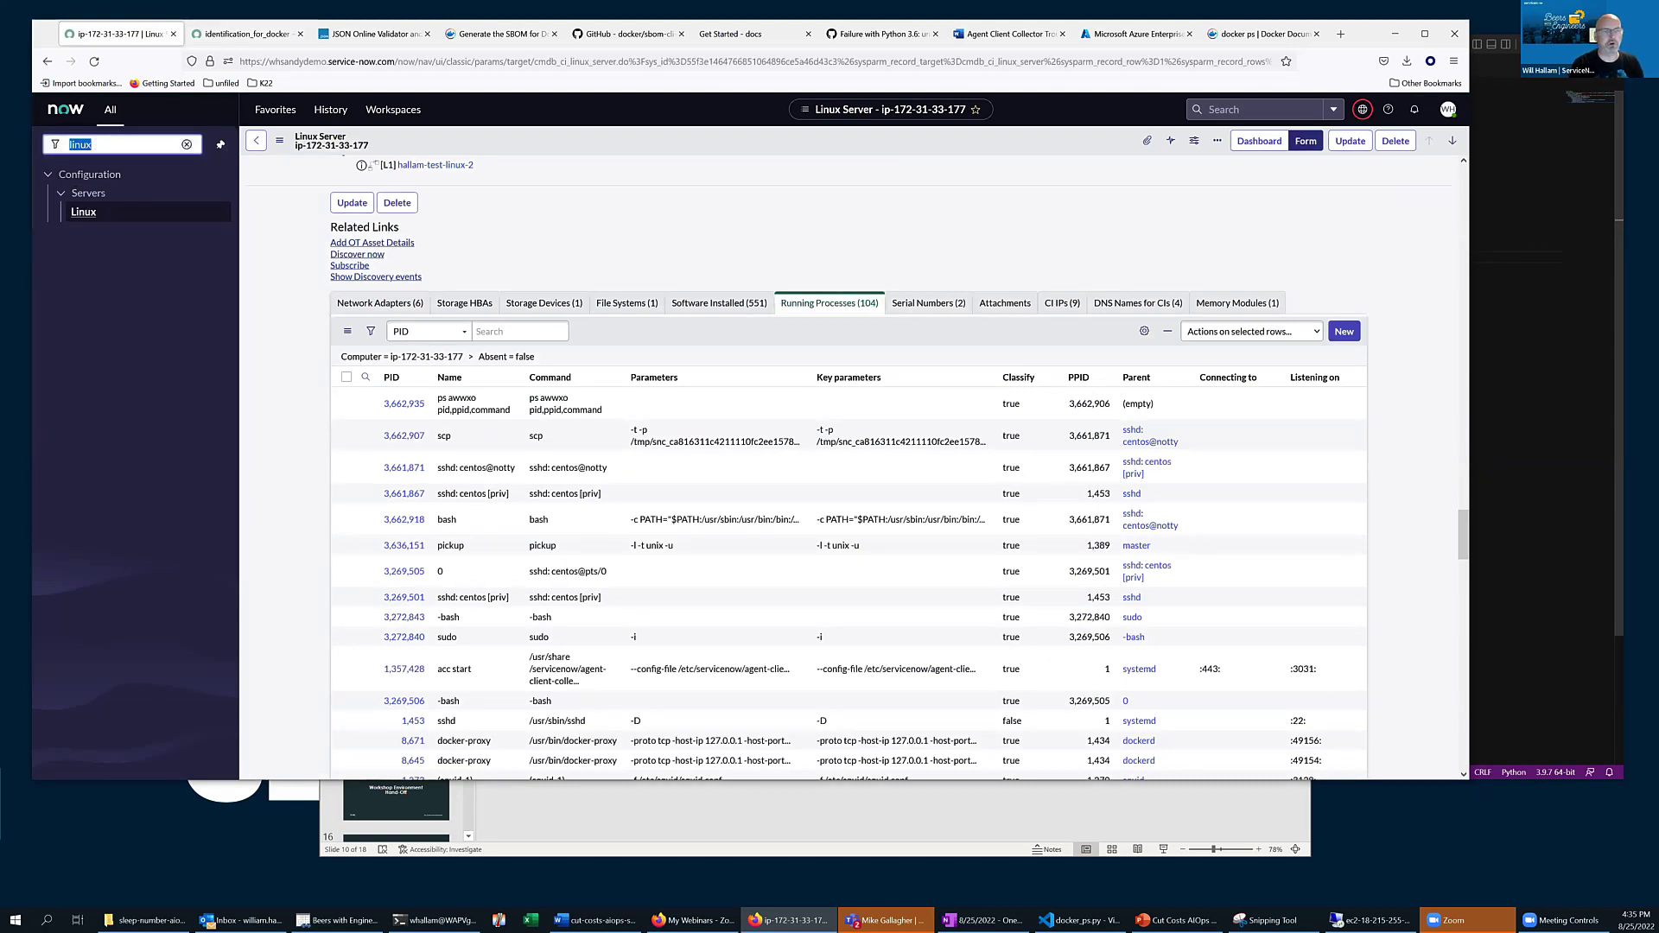
type("di")
key("BackSpace")
key("BackSpace")
type("pattern ")
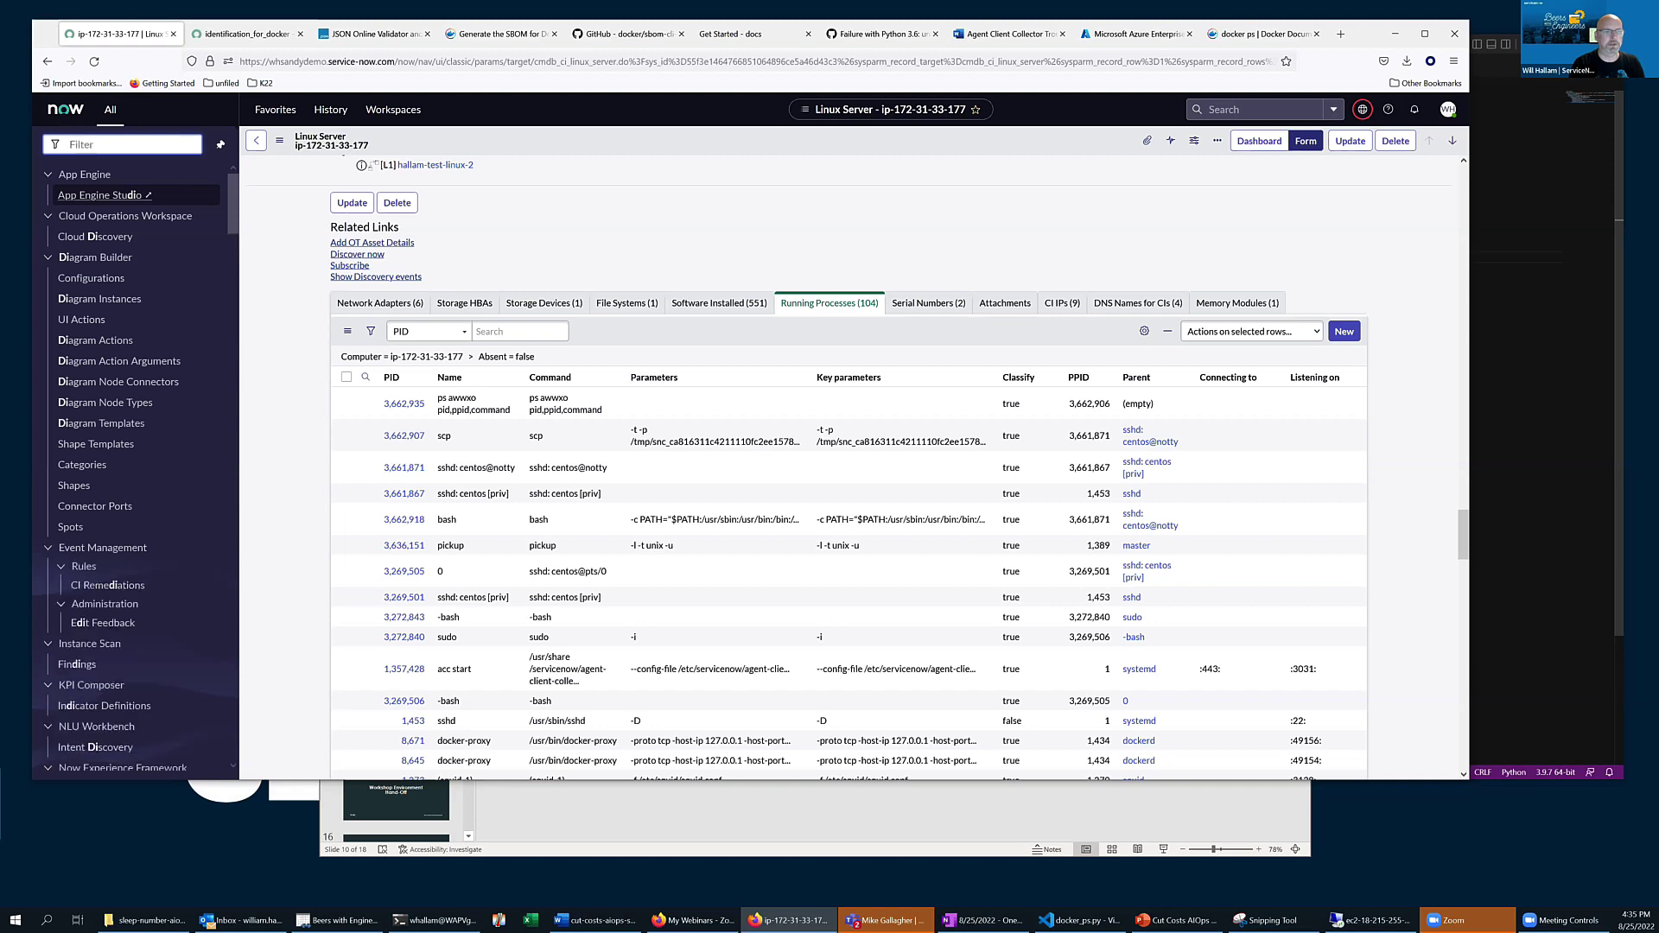
type("design")
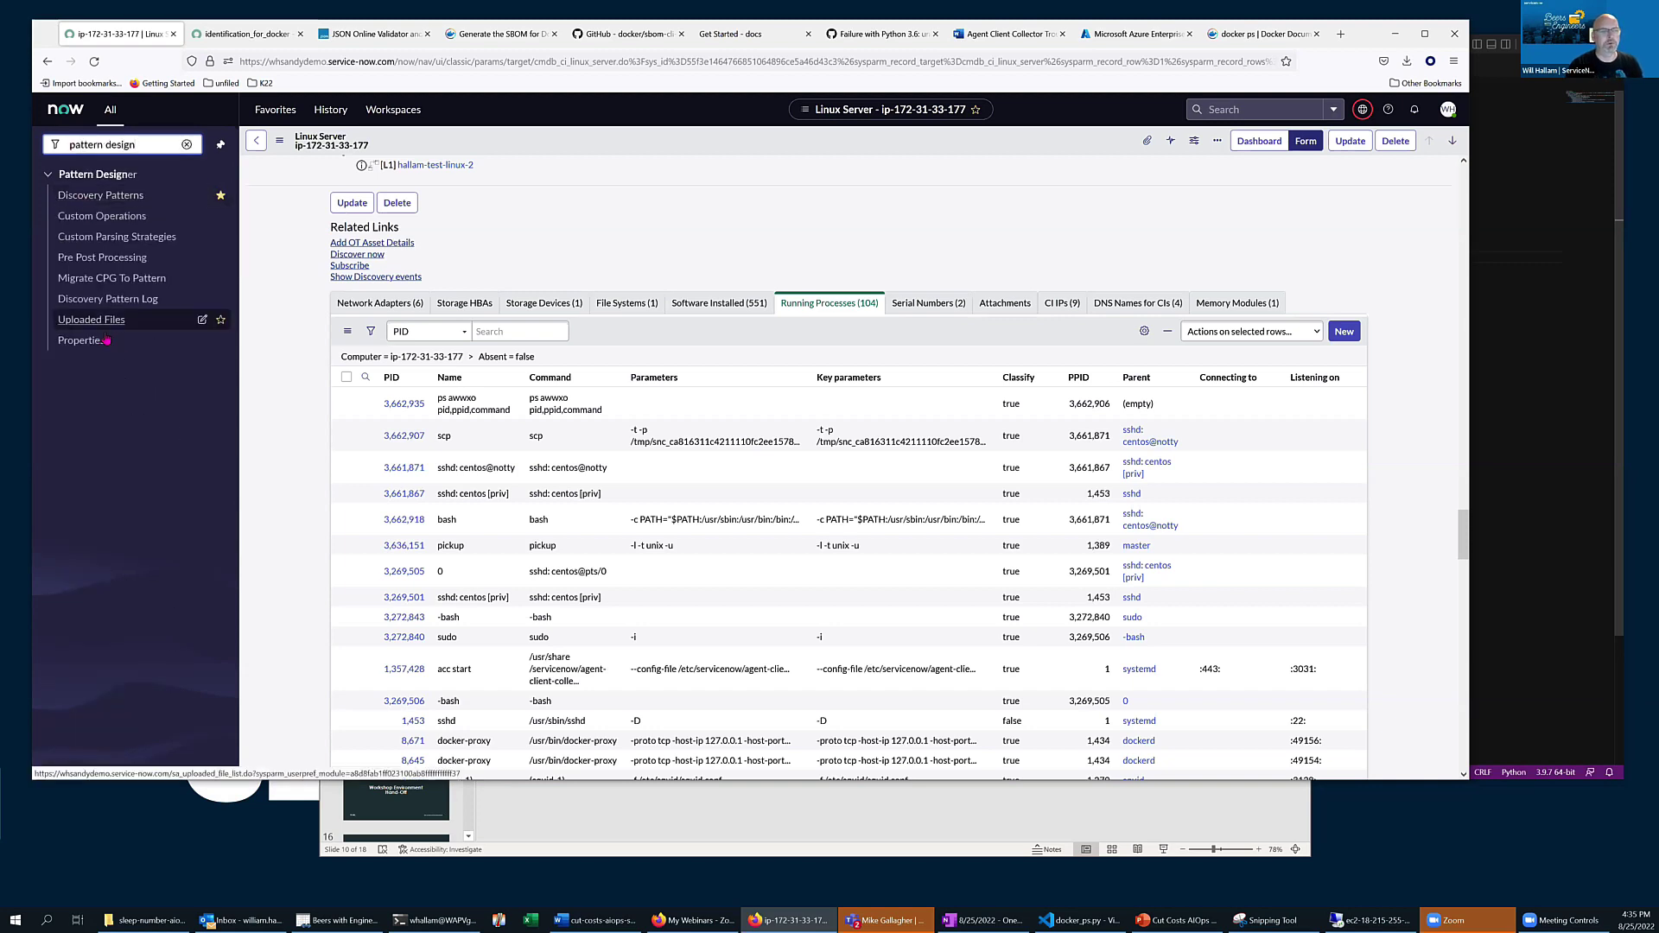
left_click(91, 319)
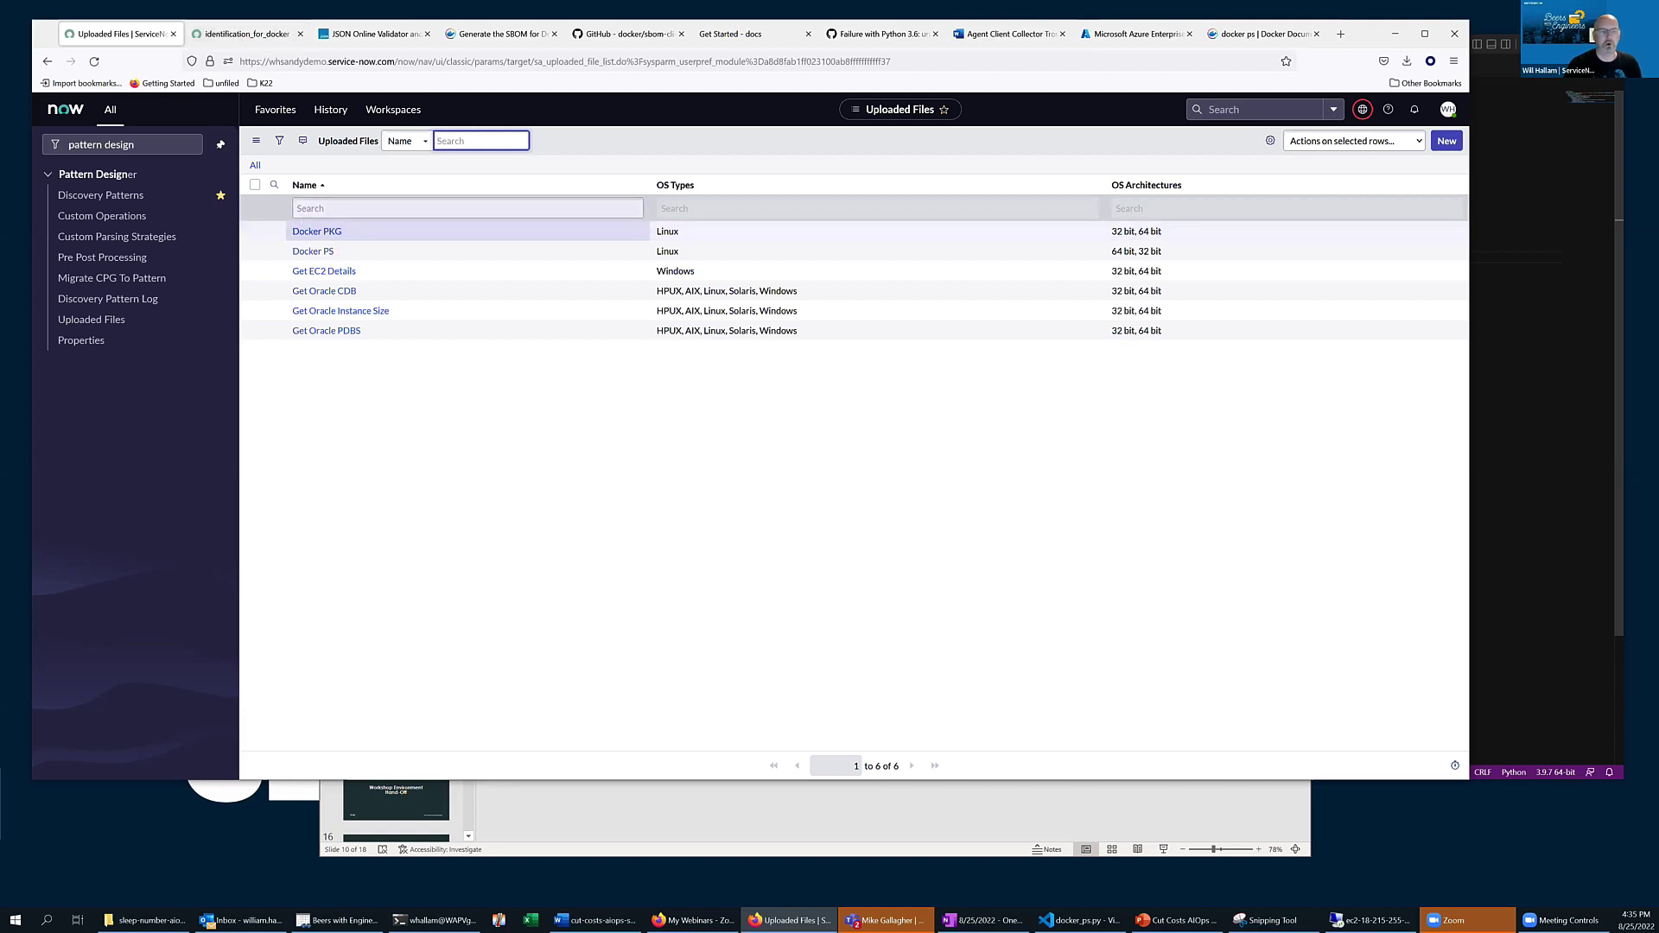
Step: Switch to Visual Studio Code and compare the docker_ps.py and docker_pkg.py scripts
left_click(1079, 921)
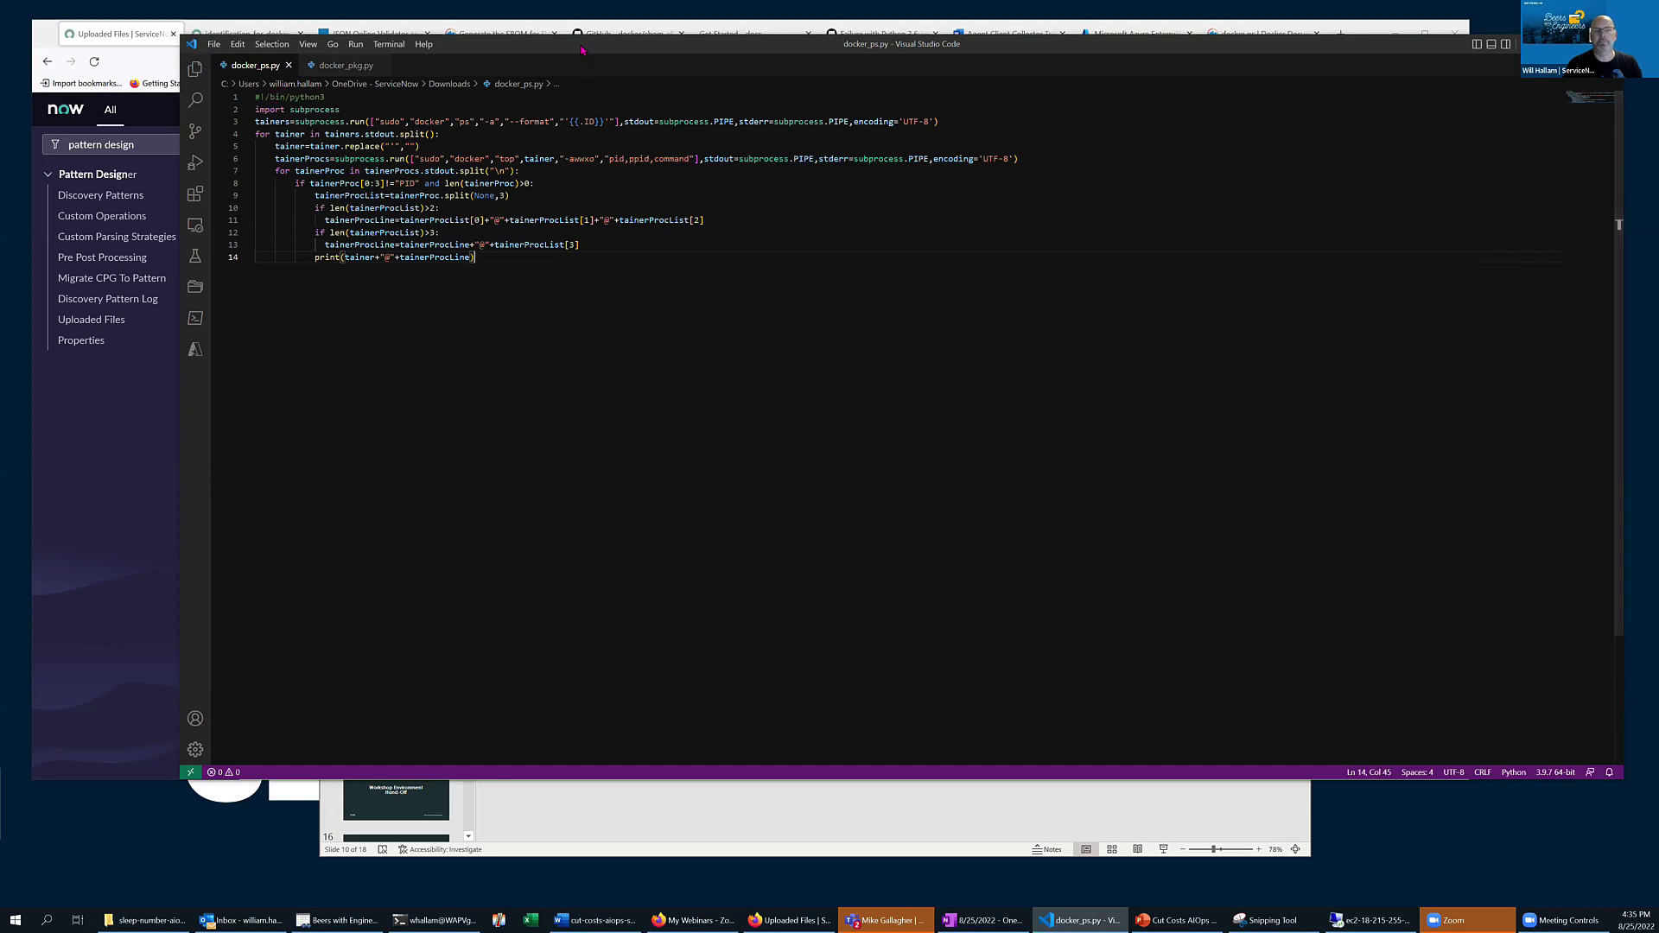
left_click_drag(605, 44, 567, 80)
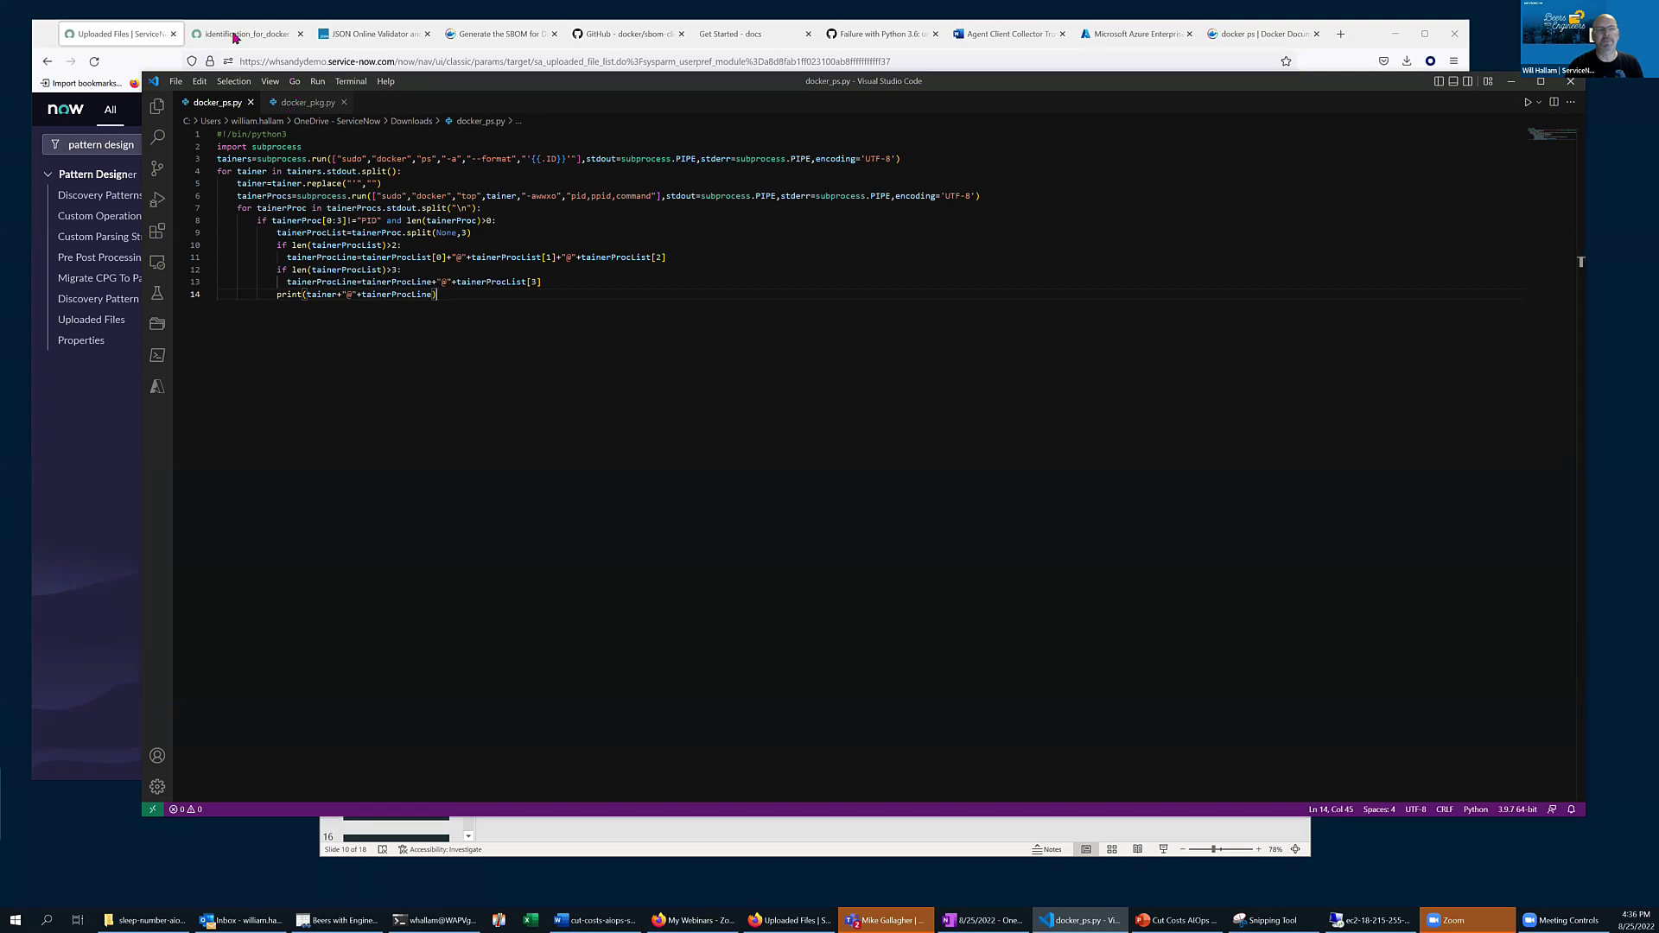
left_click(307, 102)
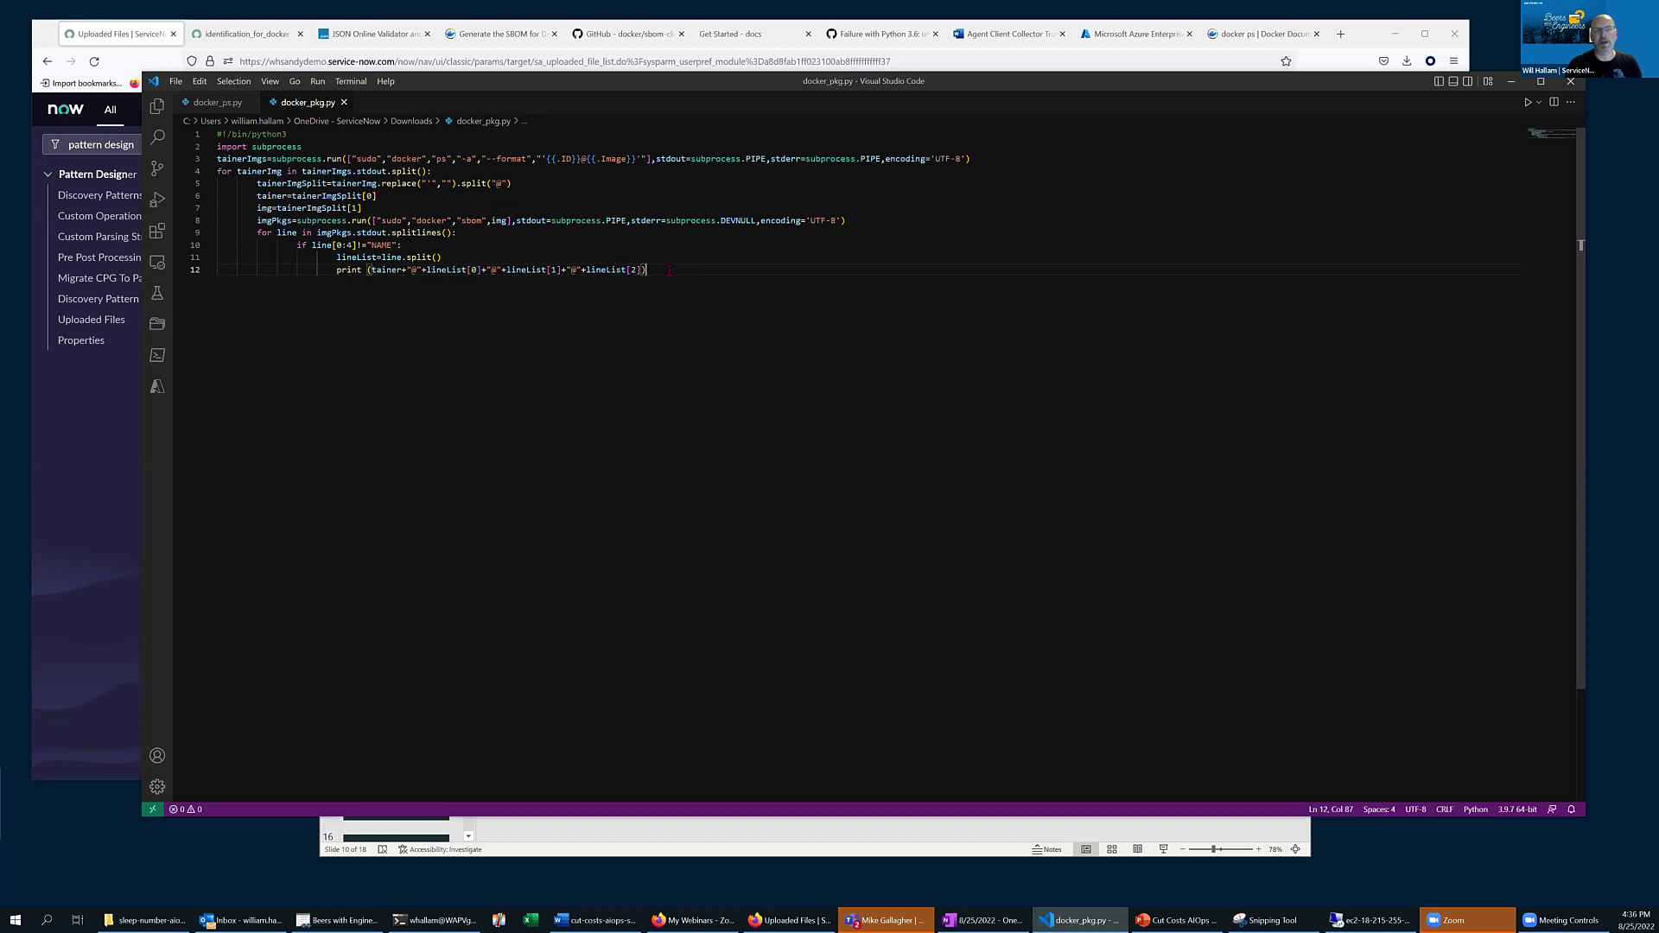
left_click(208, 102)
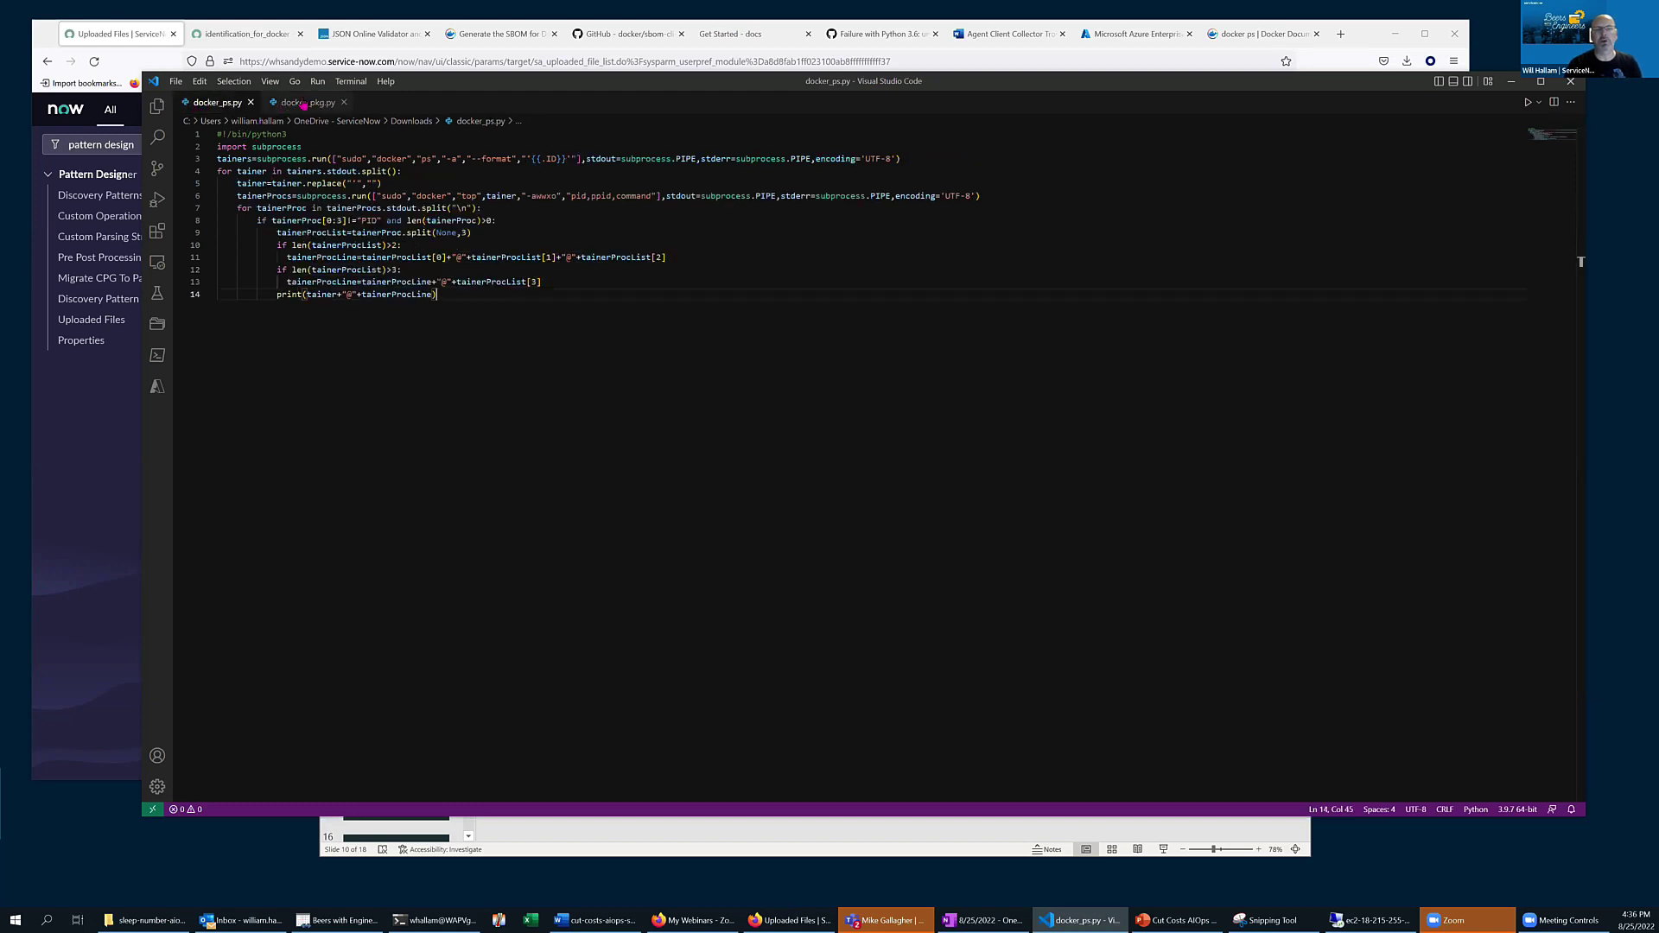
key("ctrl+Tab")
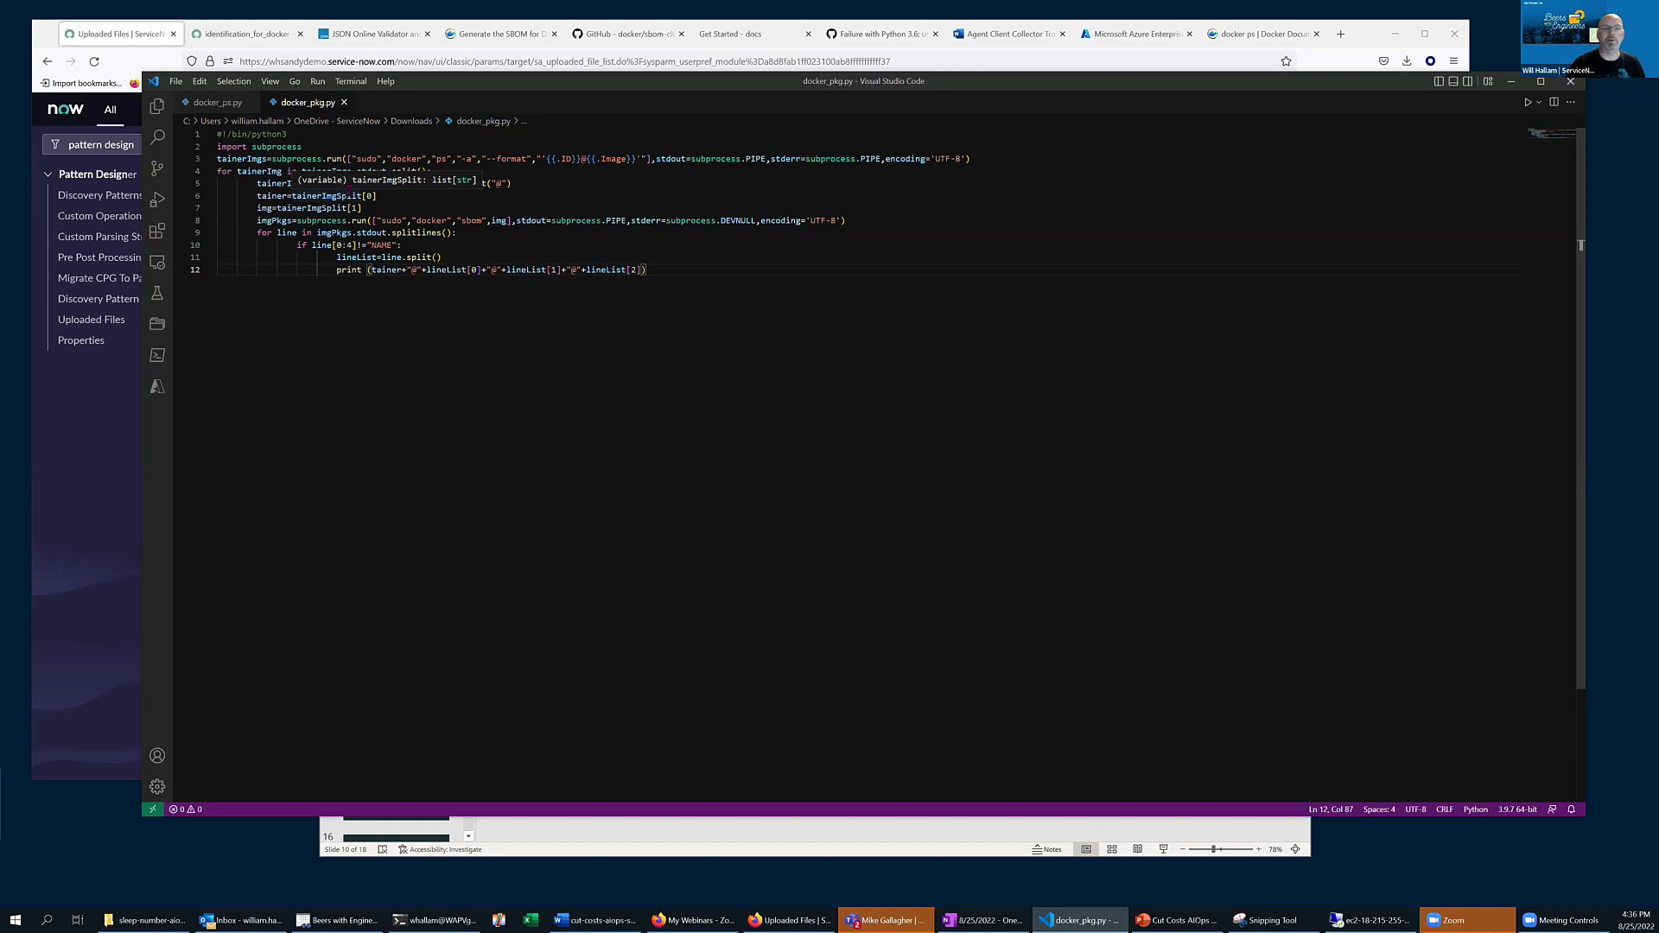
Step: Return to the browser, open the pattern's "push docker PS script" step and compare its file settings with the Uploaded Files list
left_click(106, 43)
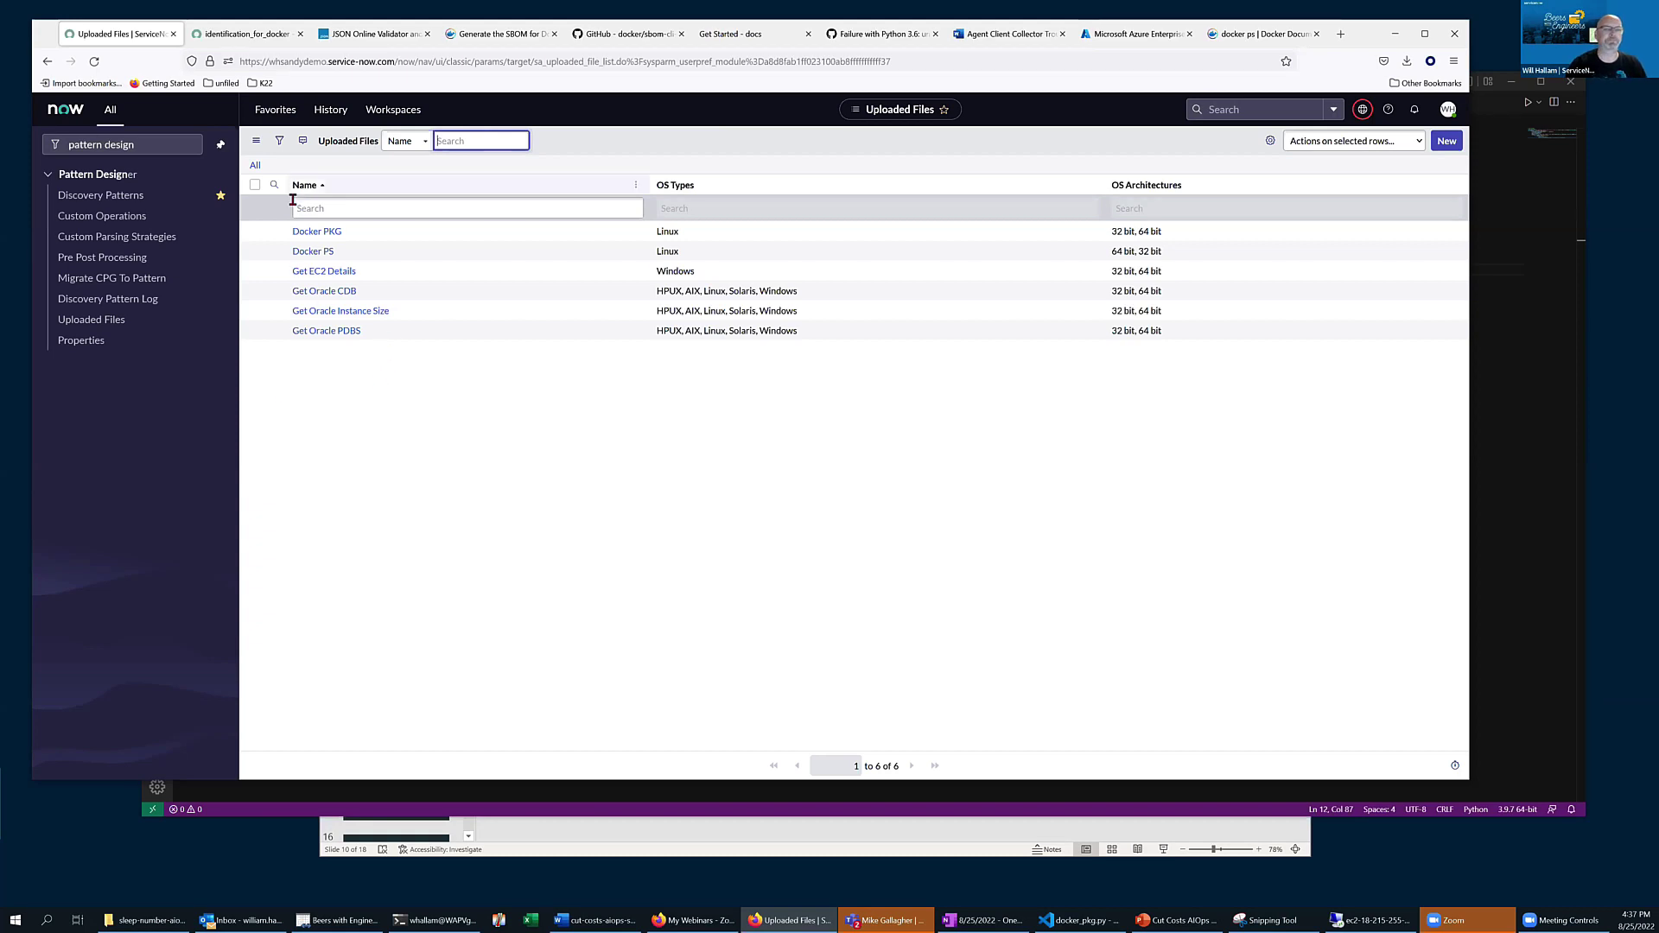
key("ctrl+Tab")
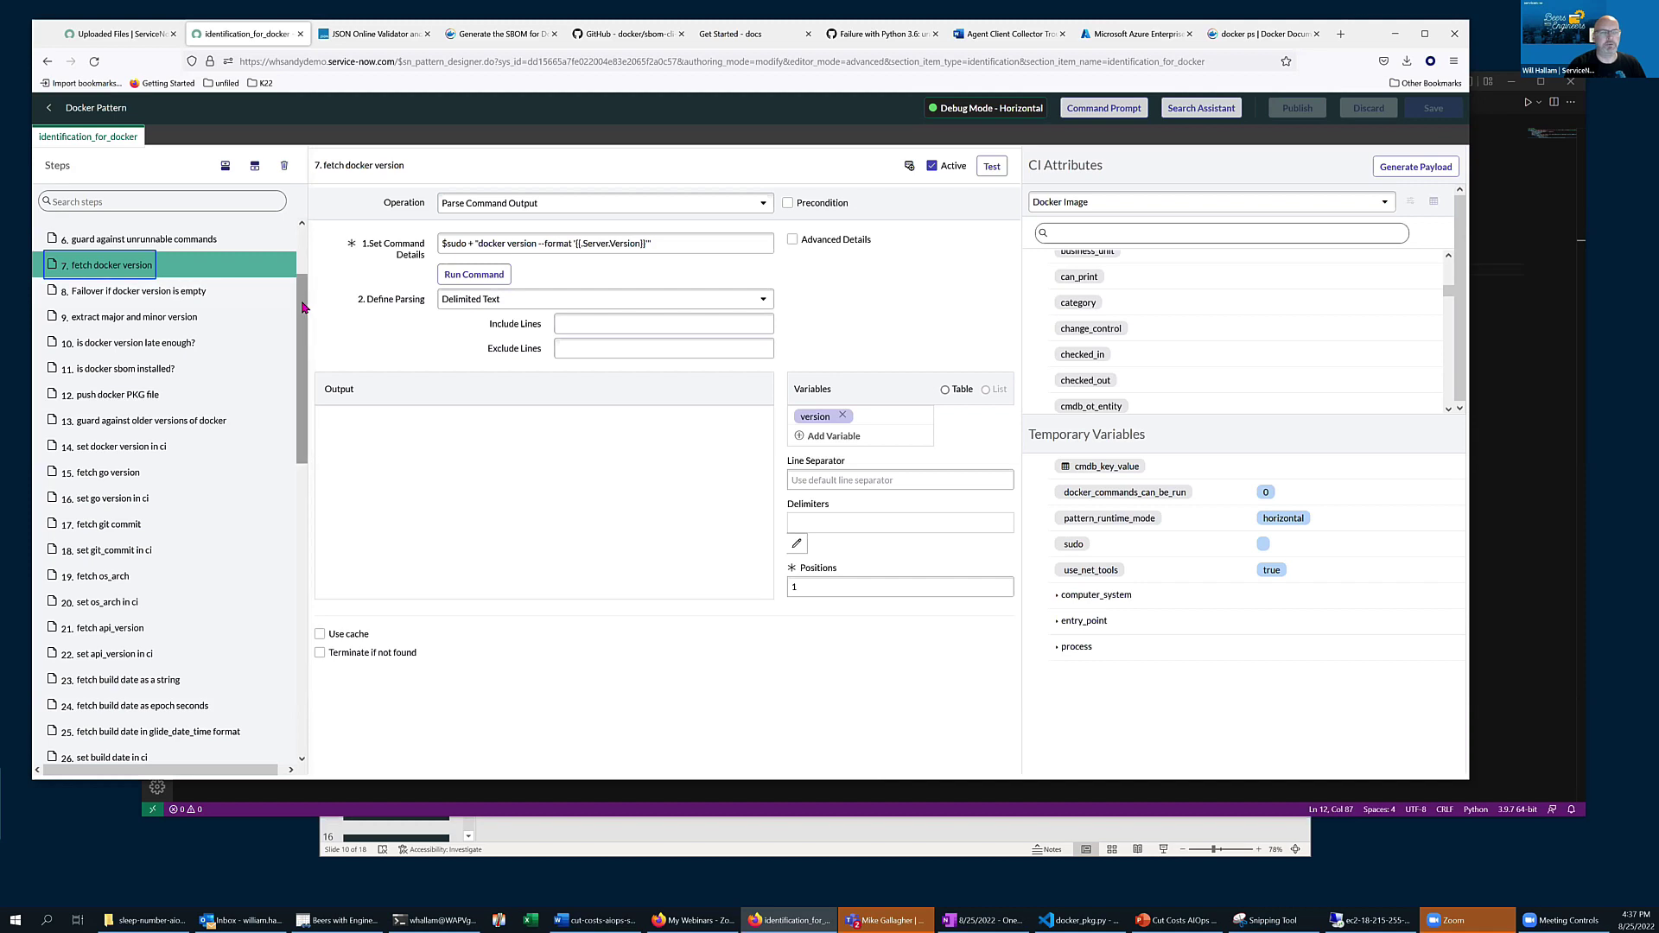
scroll(303, 328, "down", 5)
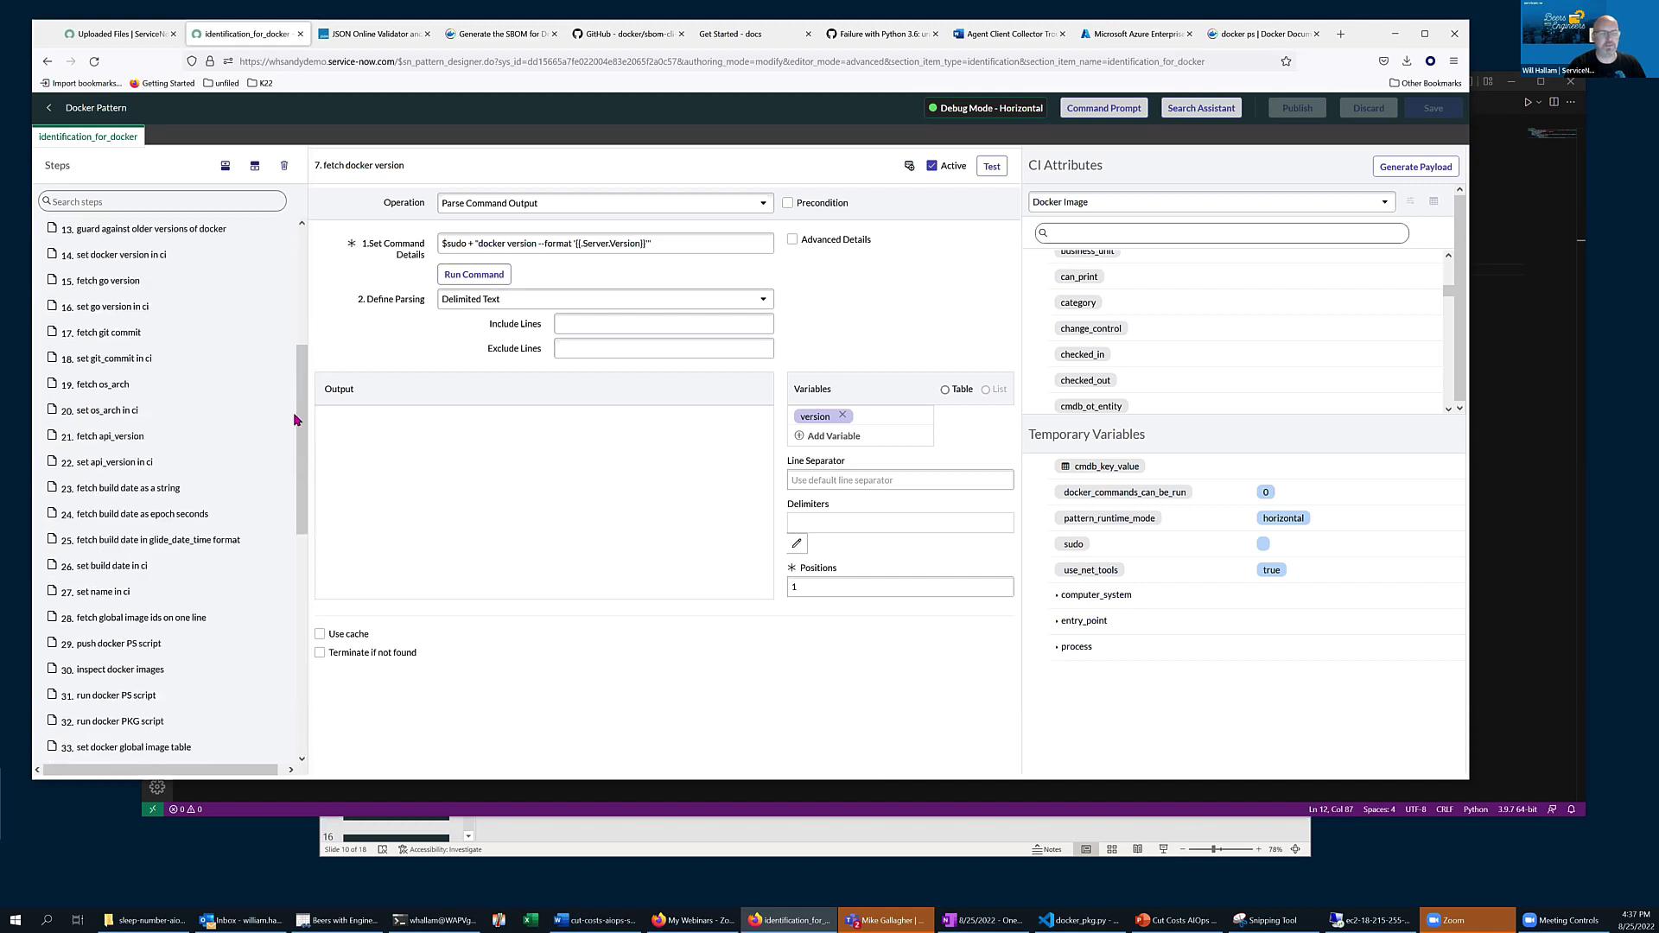
scroll(294, 419, "down", 7)
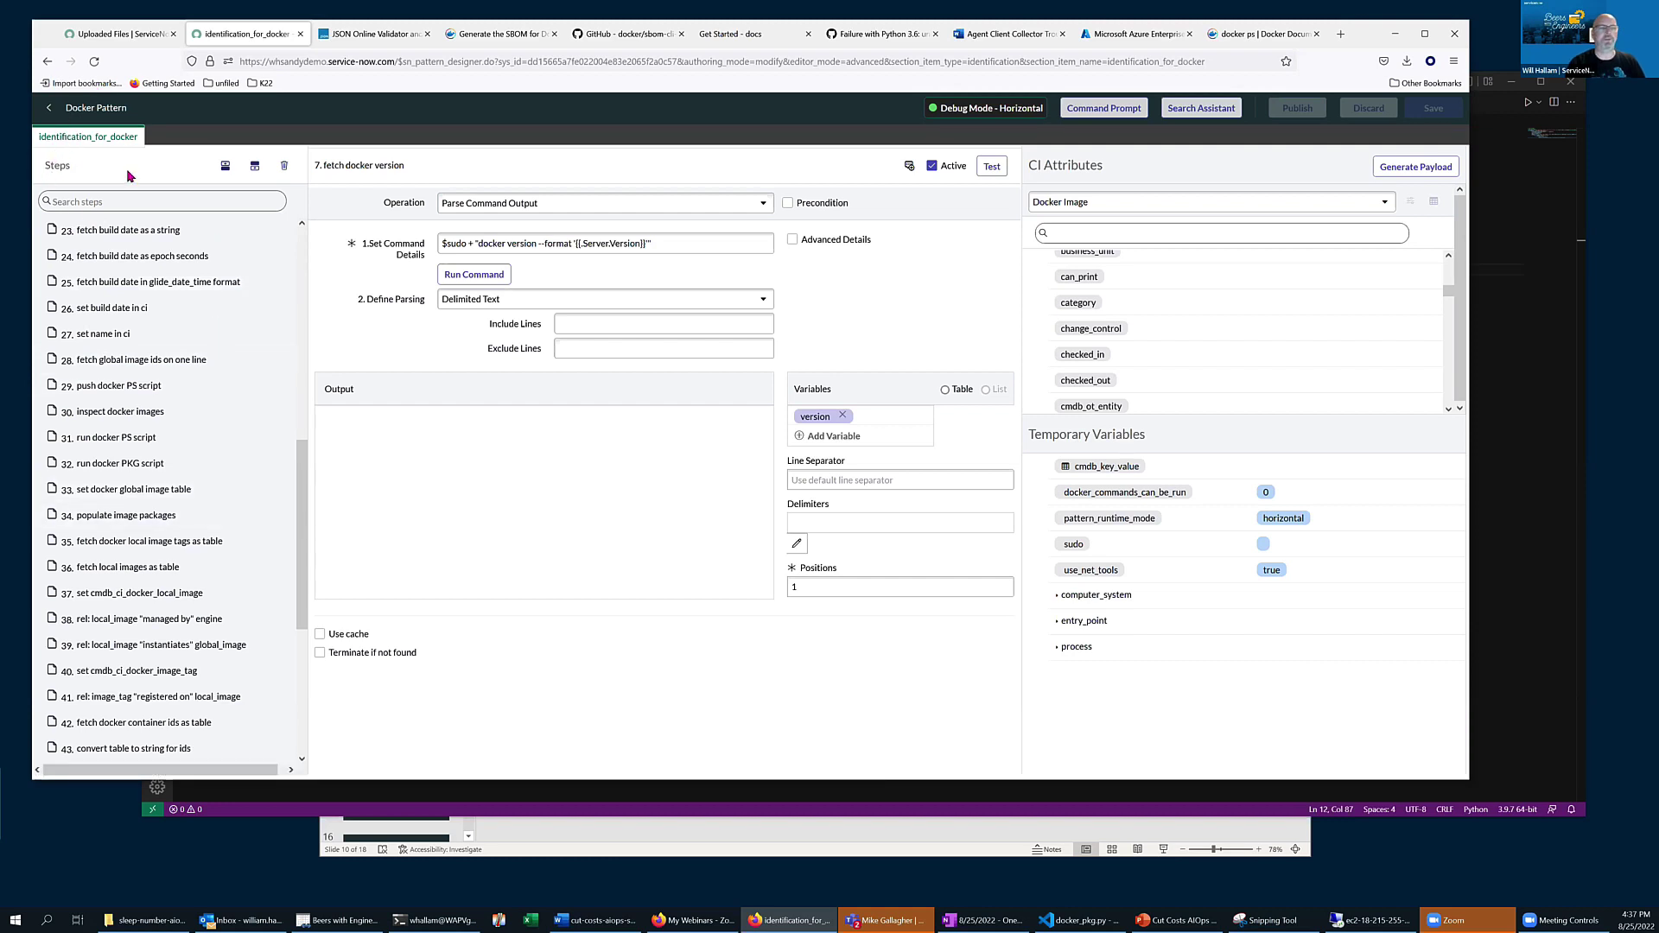
left_click(83, 389)
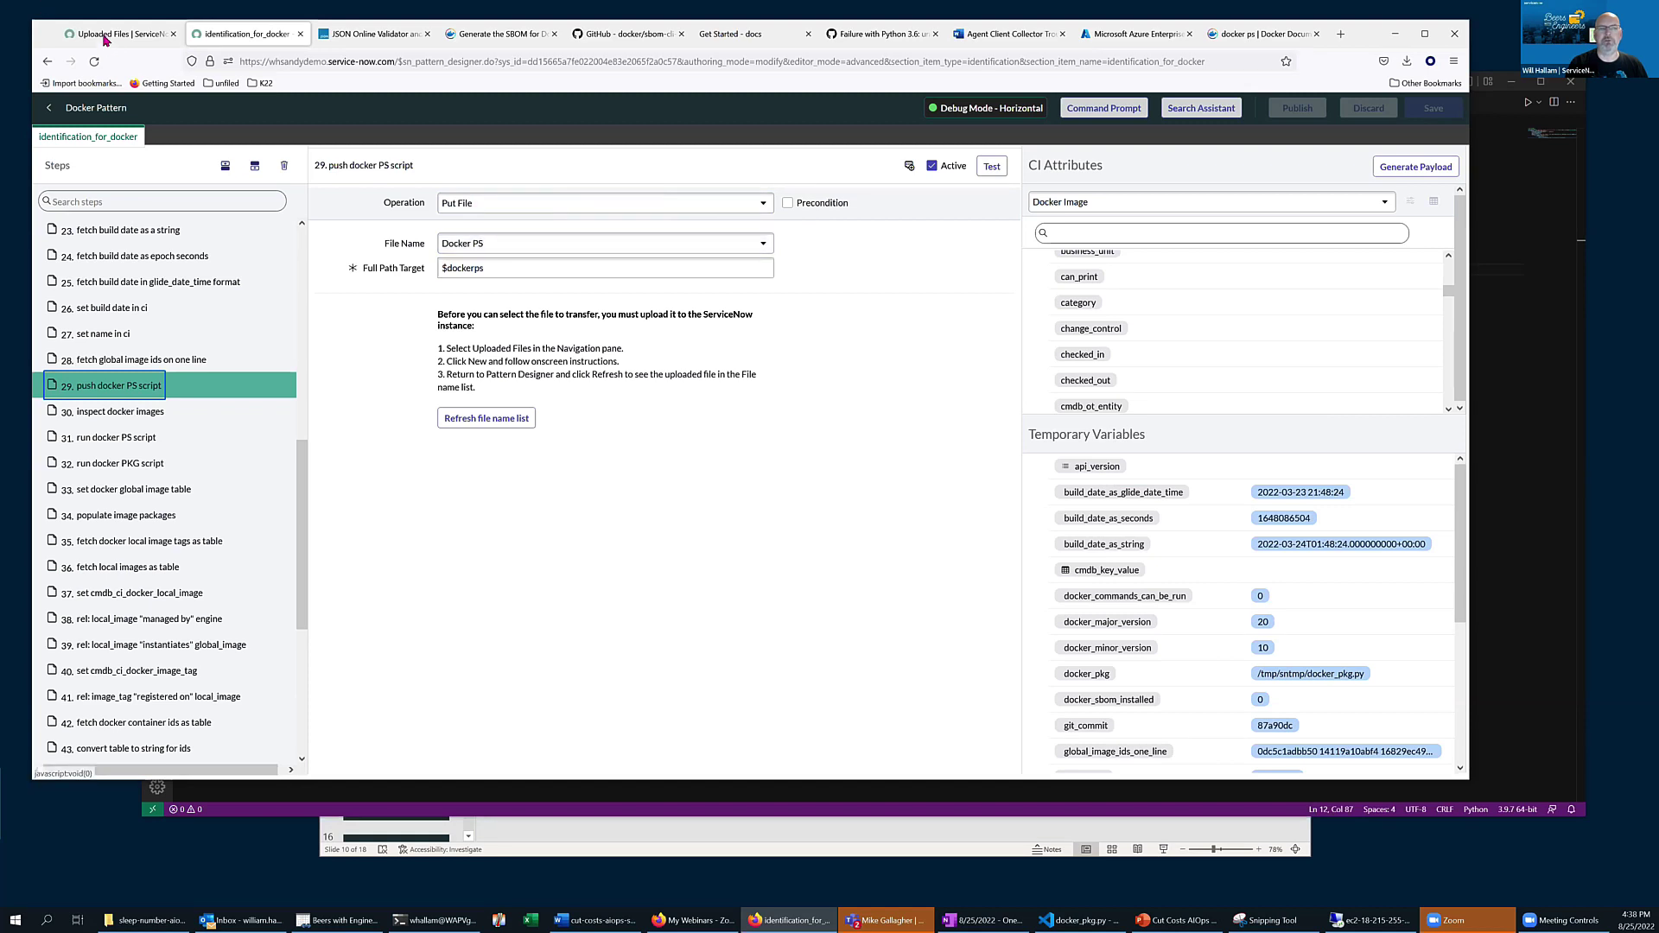
key("ctrl+shift+Tab")
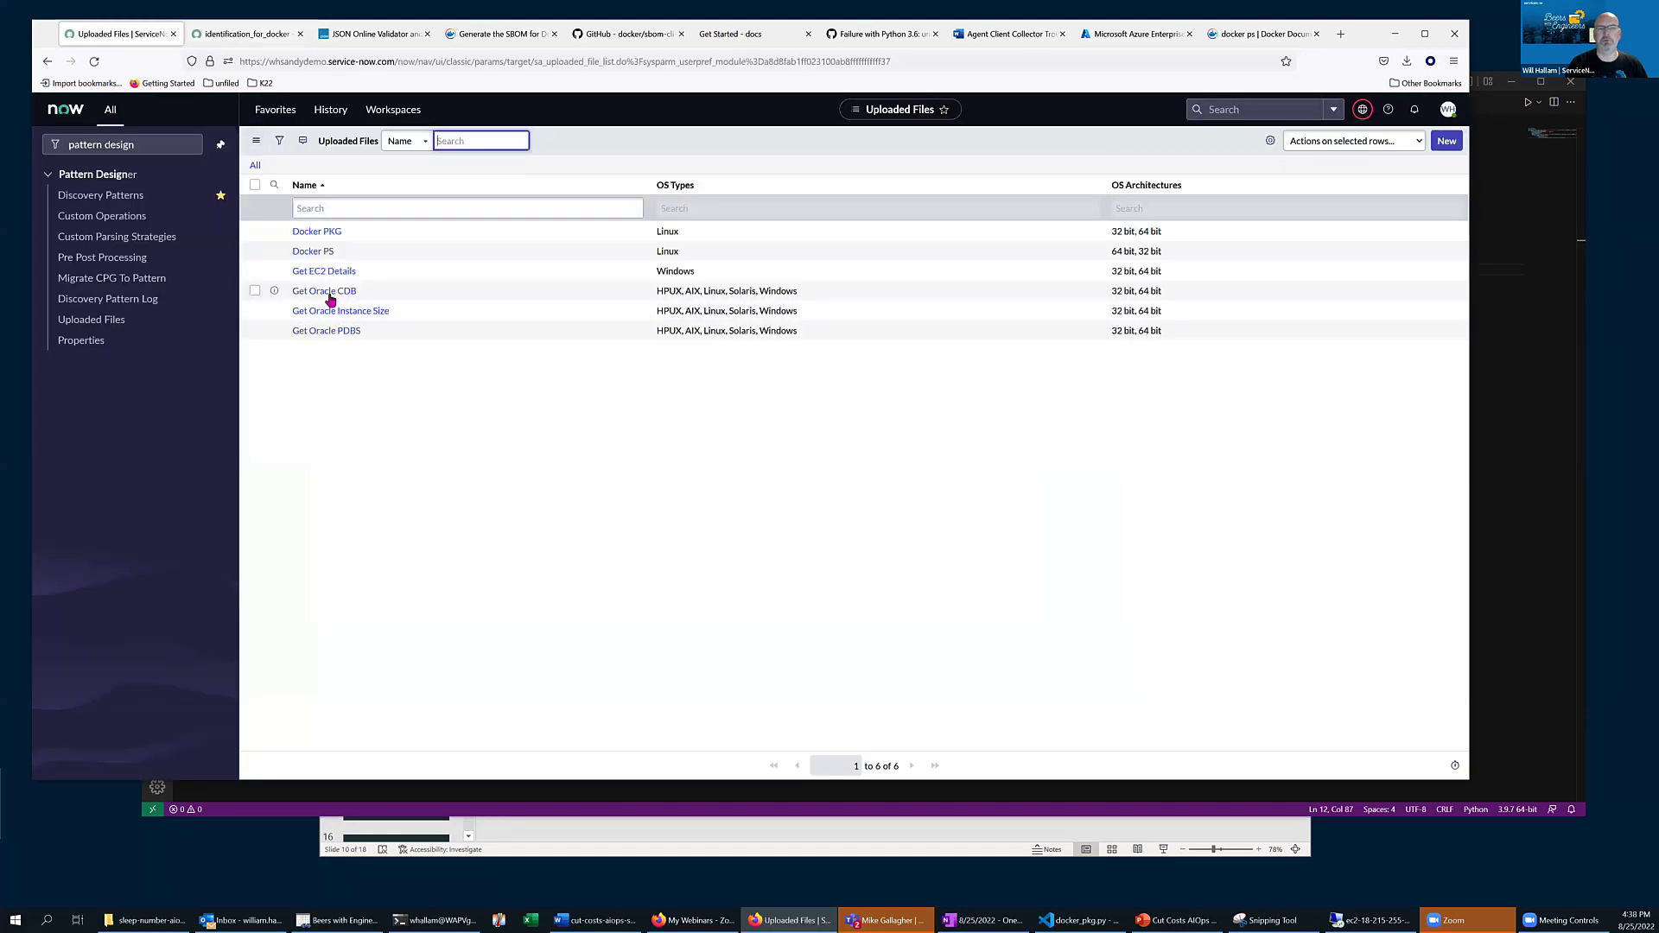
left_click(247, 34)
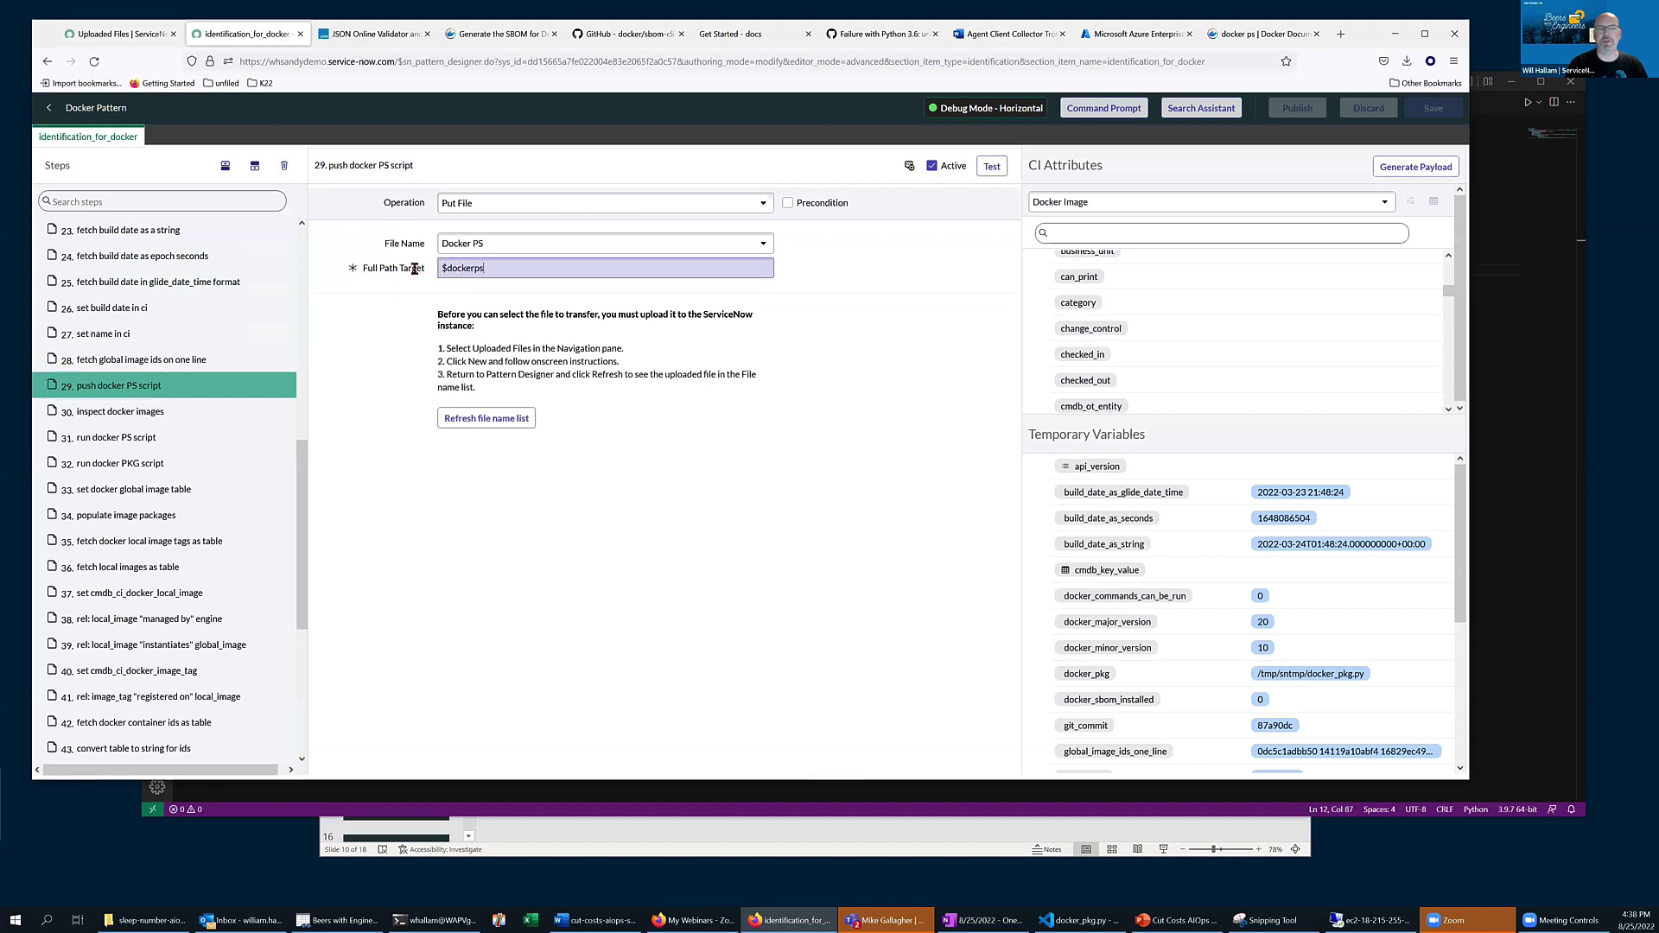
left_click(515, 271)
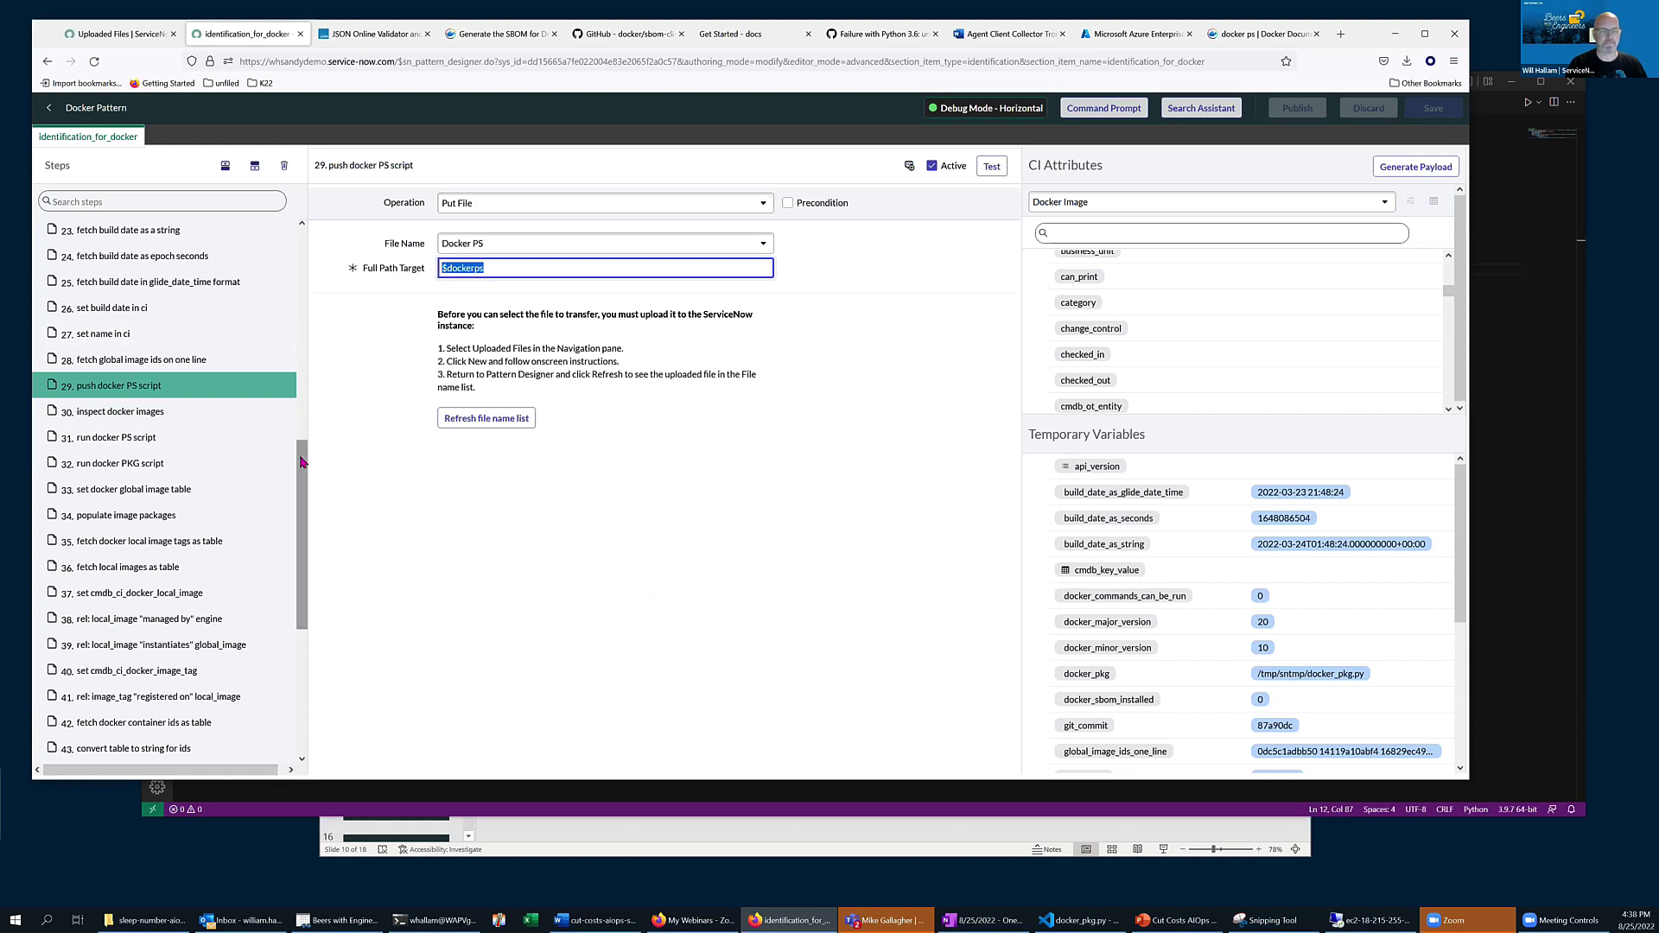
Step: Open the "inspect docker images" step and review its command and parsing variables
scroll(303, 462, "down", 2)
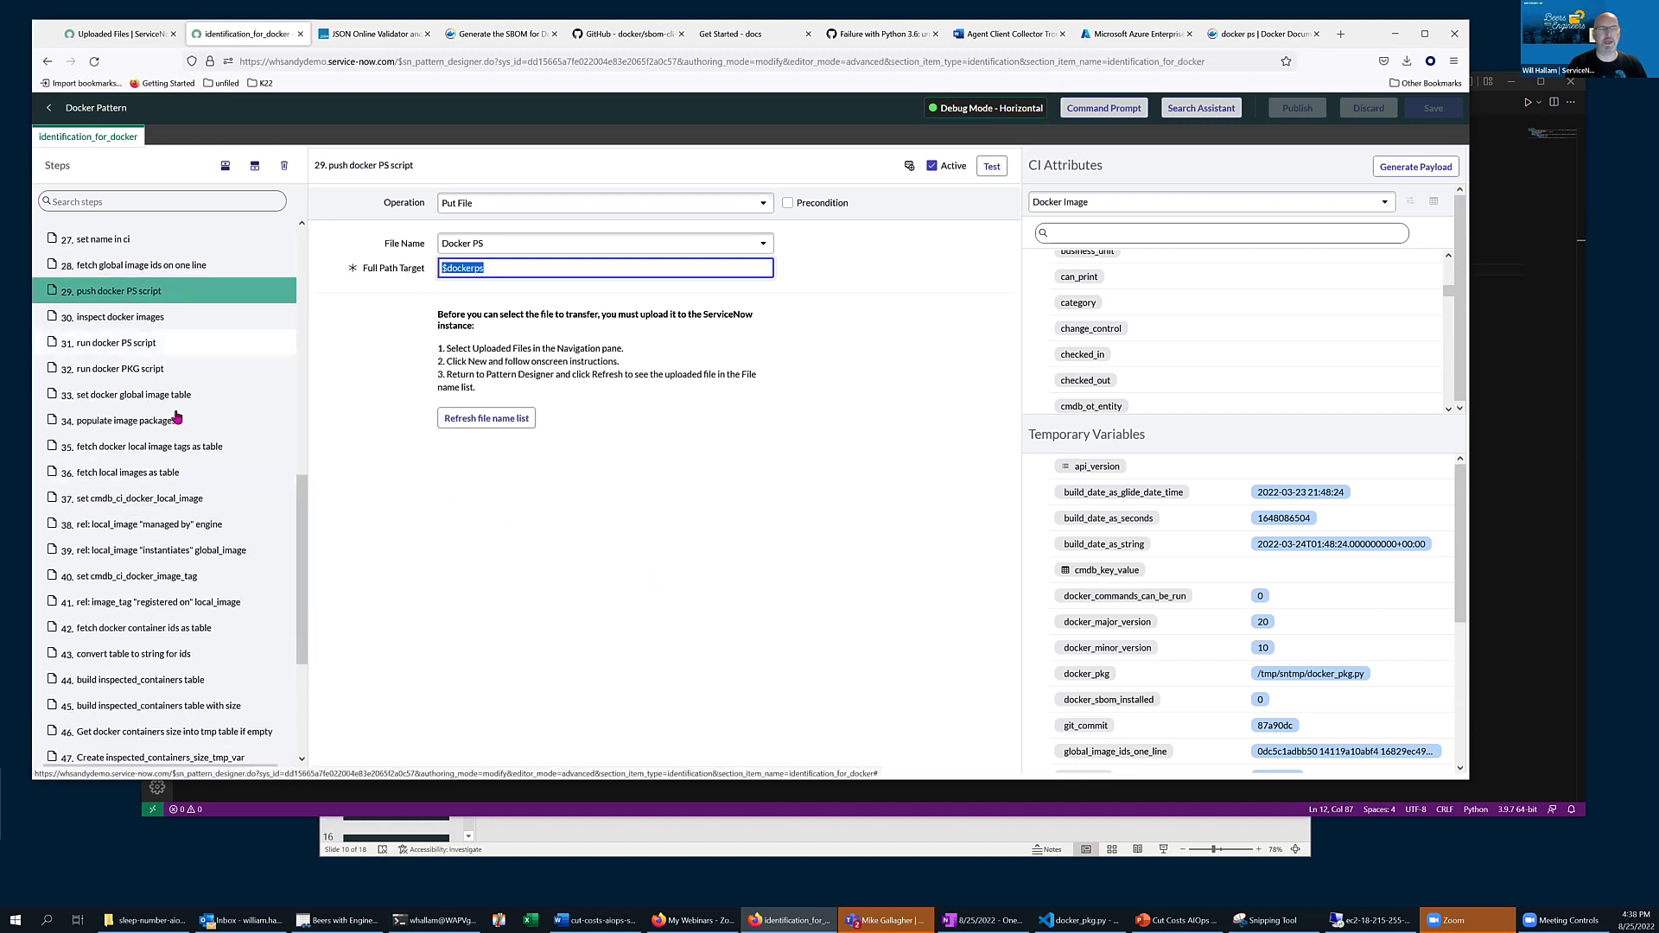
left_click(105, 343)
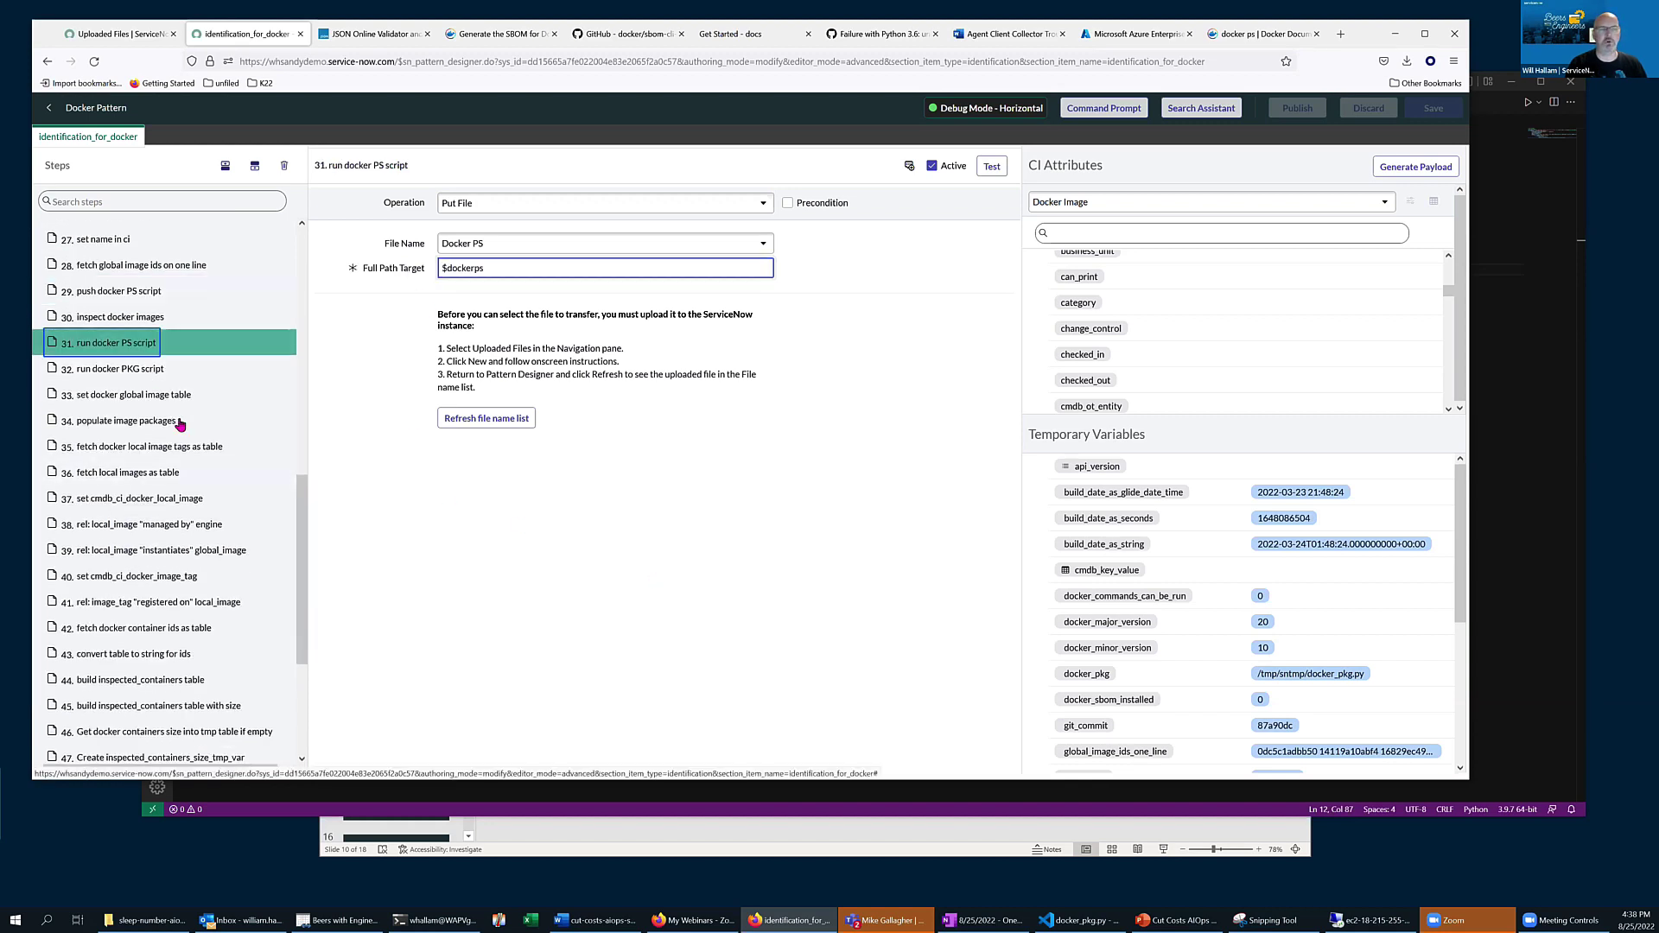
left_click(95, 317)
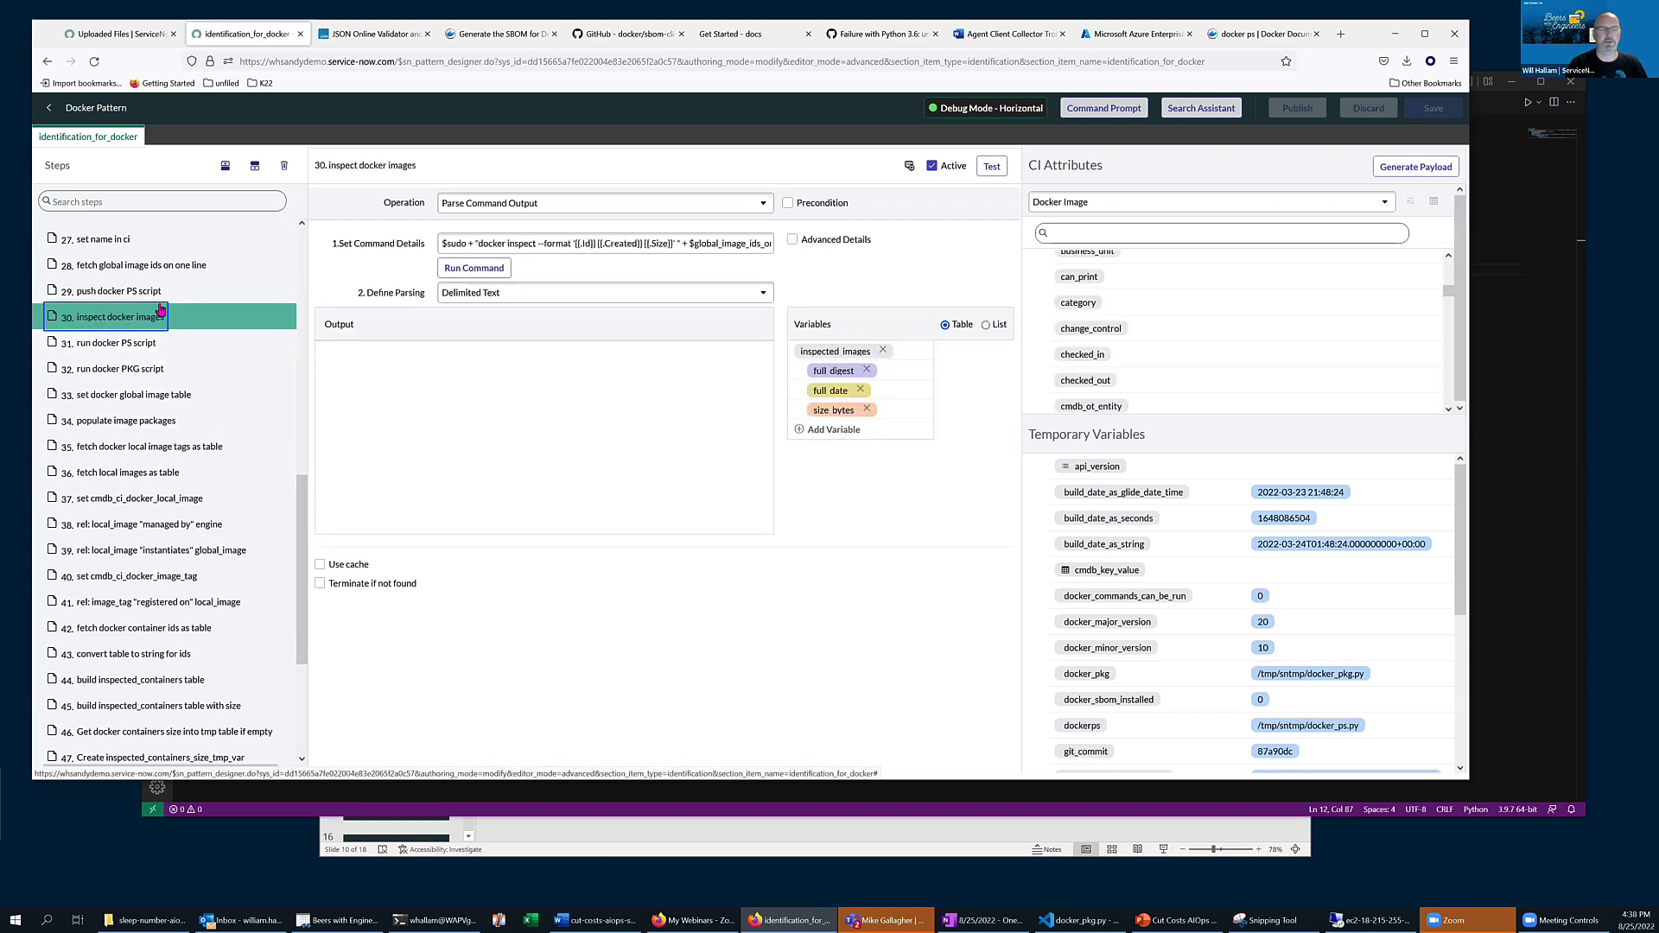
left_click(111, 319)
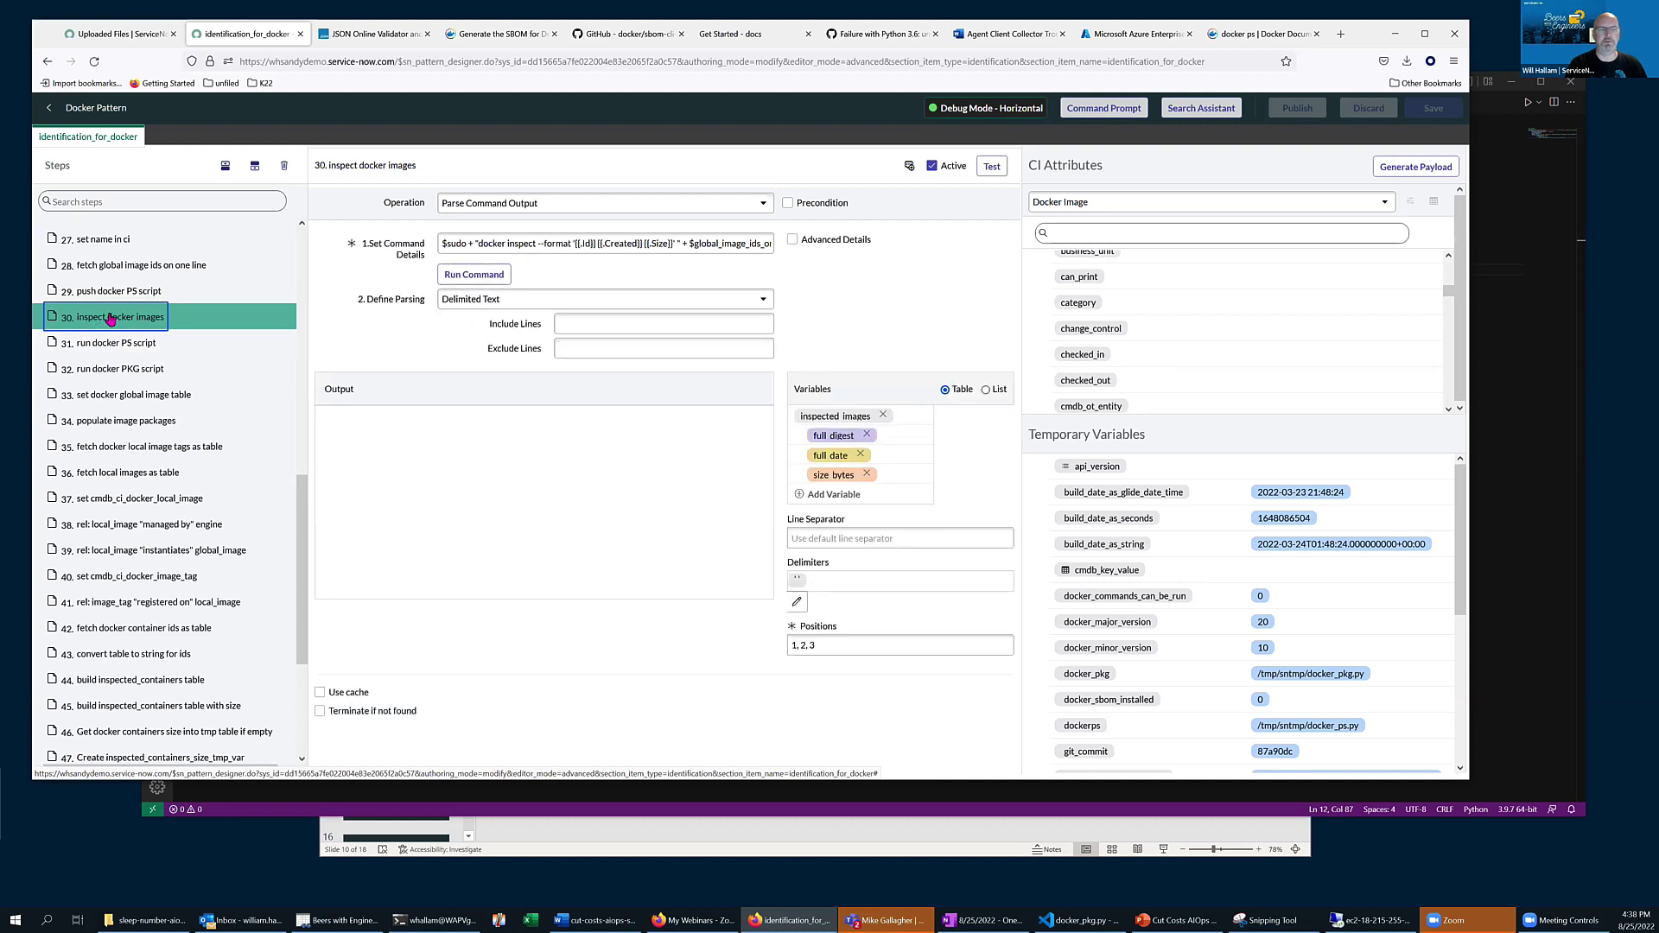
Step: Run the command of the "run docker PS script" step and examine the container process output
left_click(93, 344)
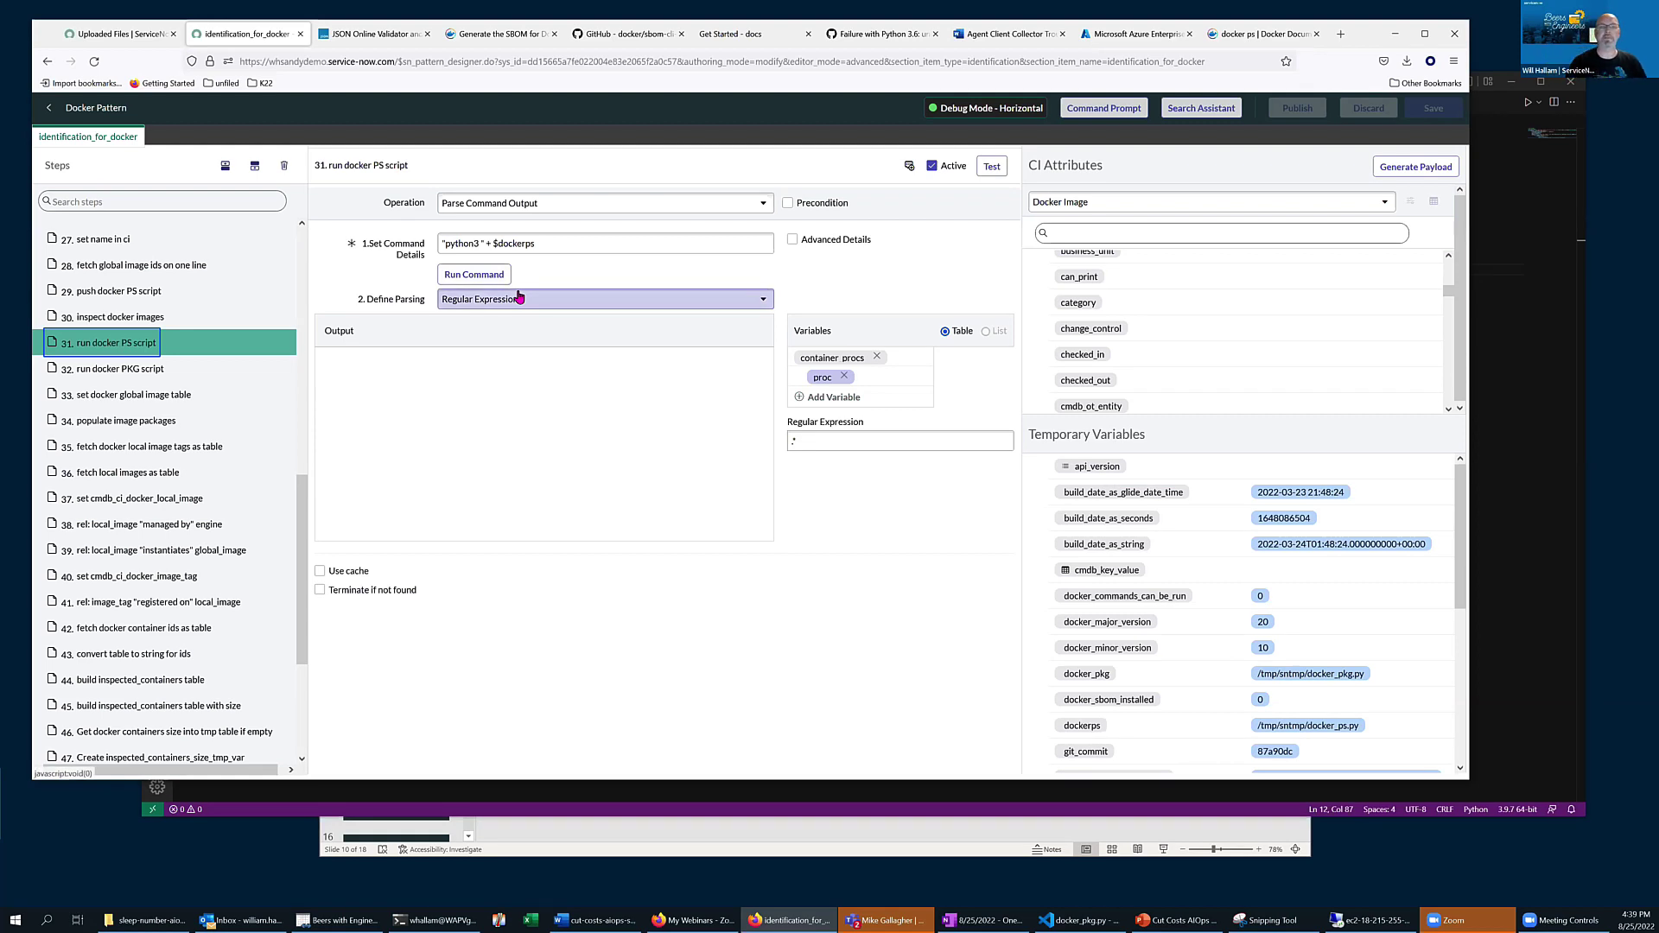
left_click(472, 275)
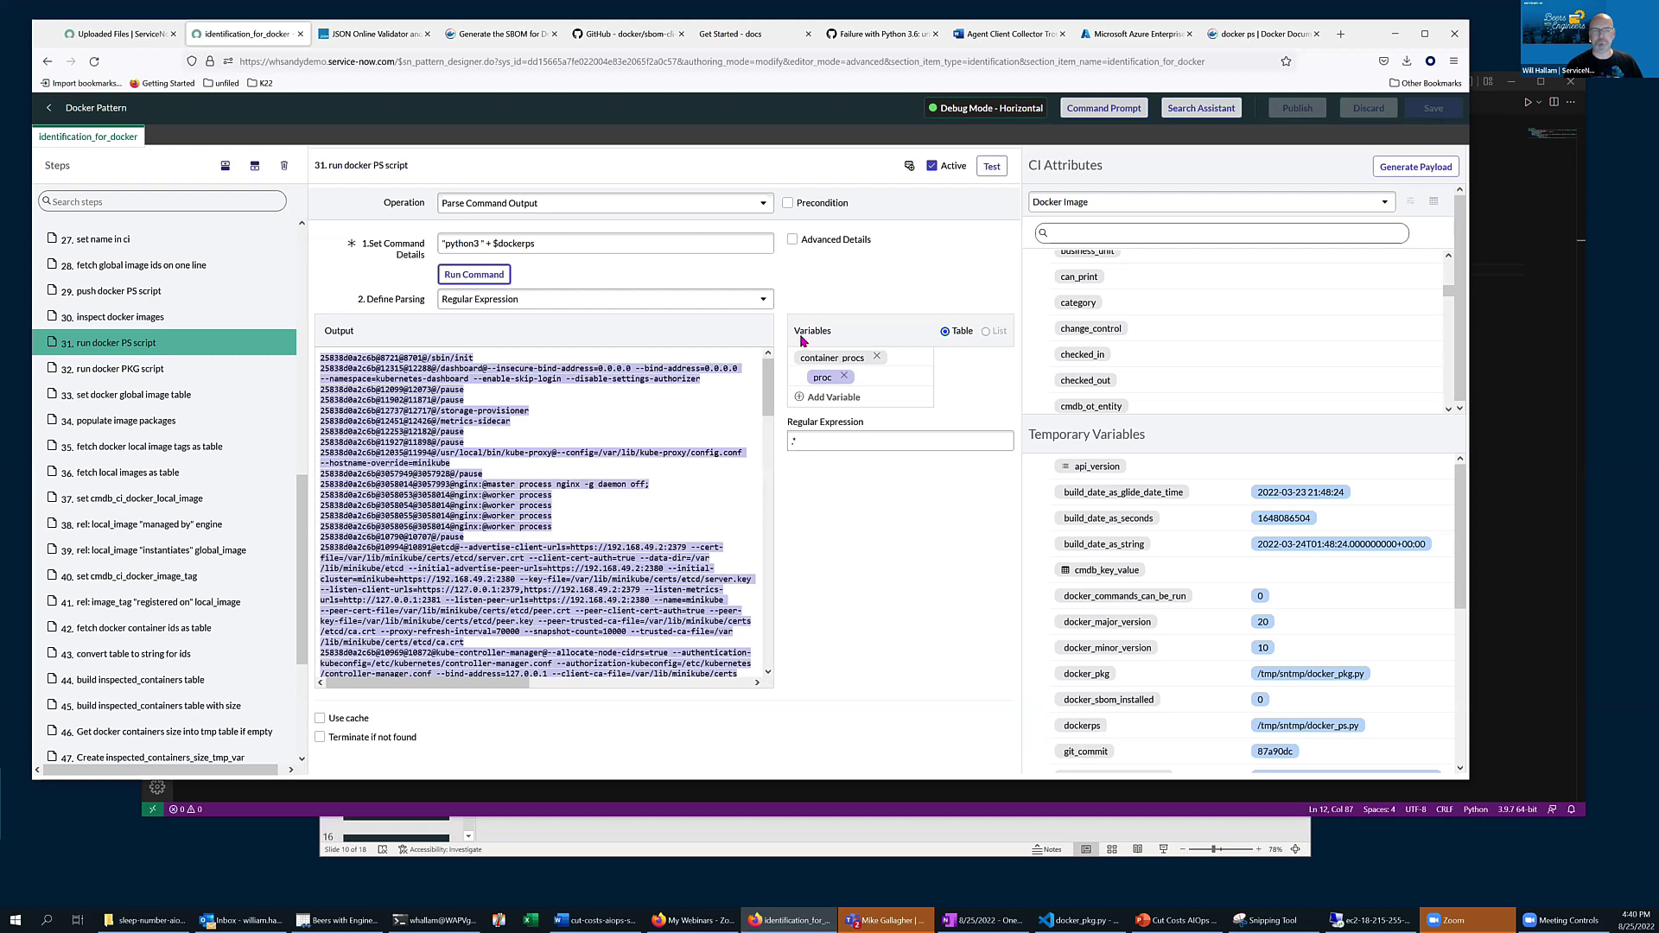
scroll(769, 387, "down", 2)
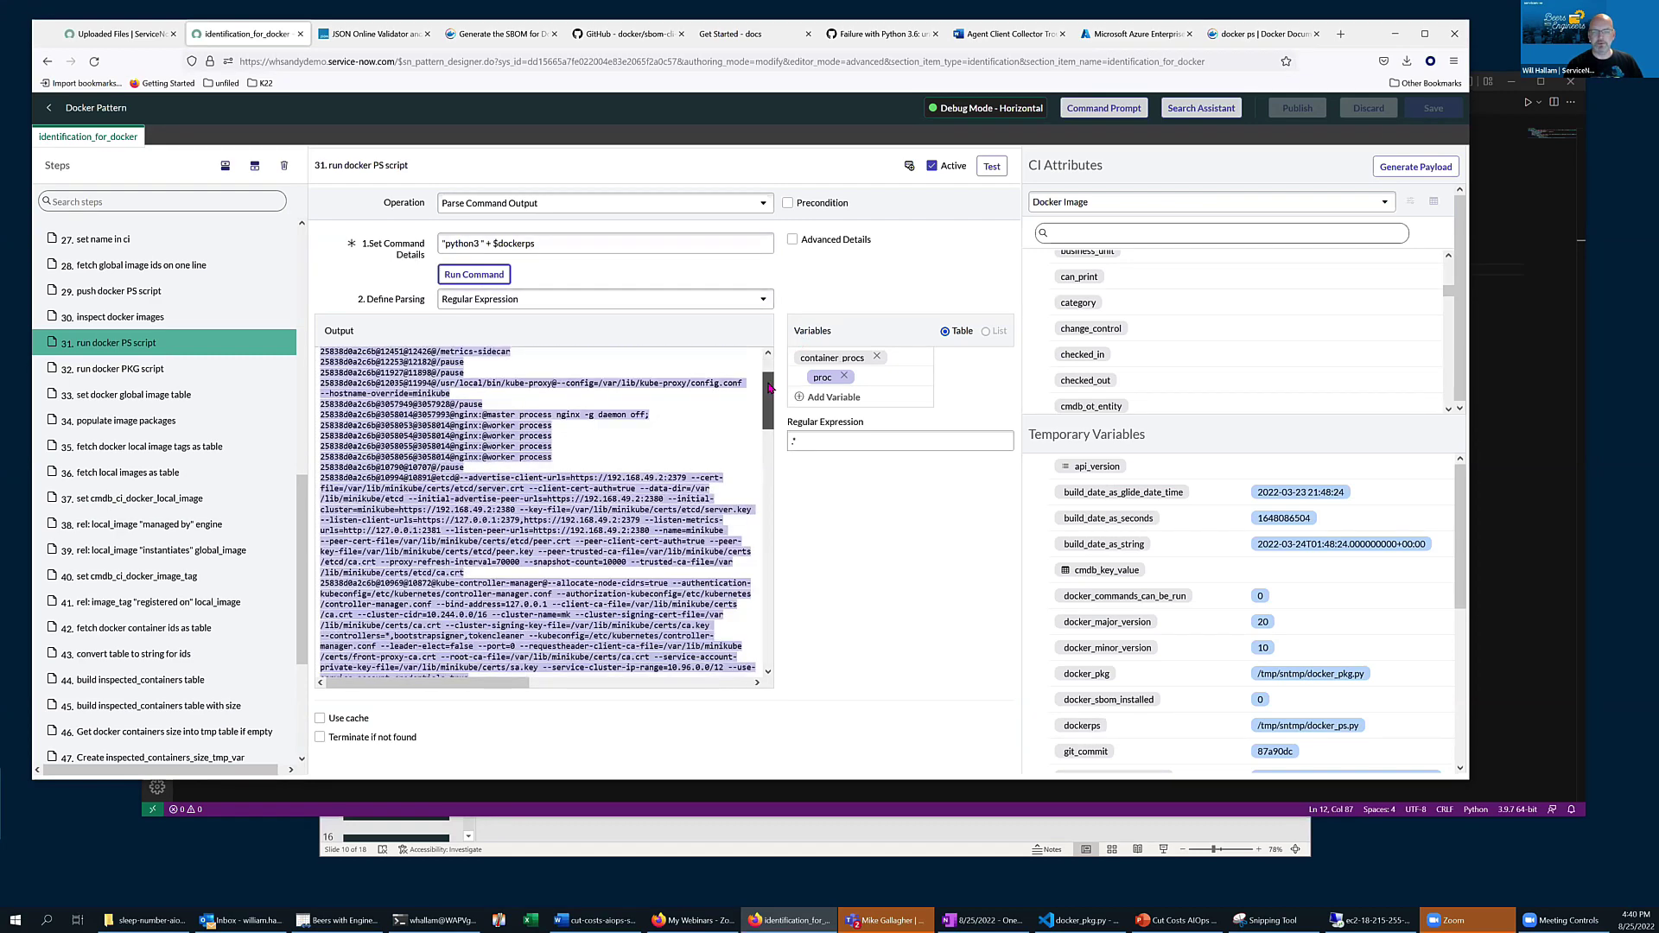
scroll(397, 403, "up", 3)
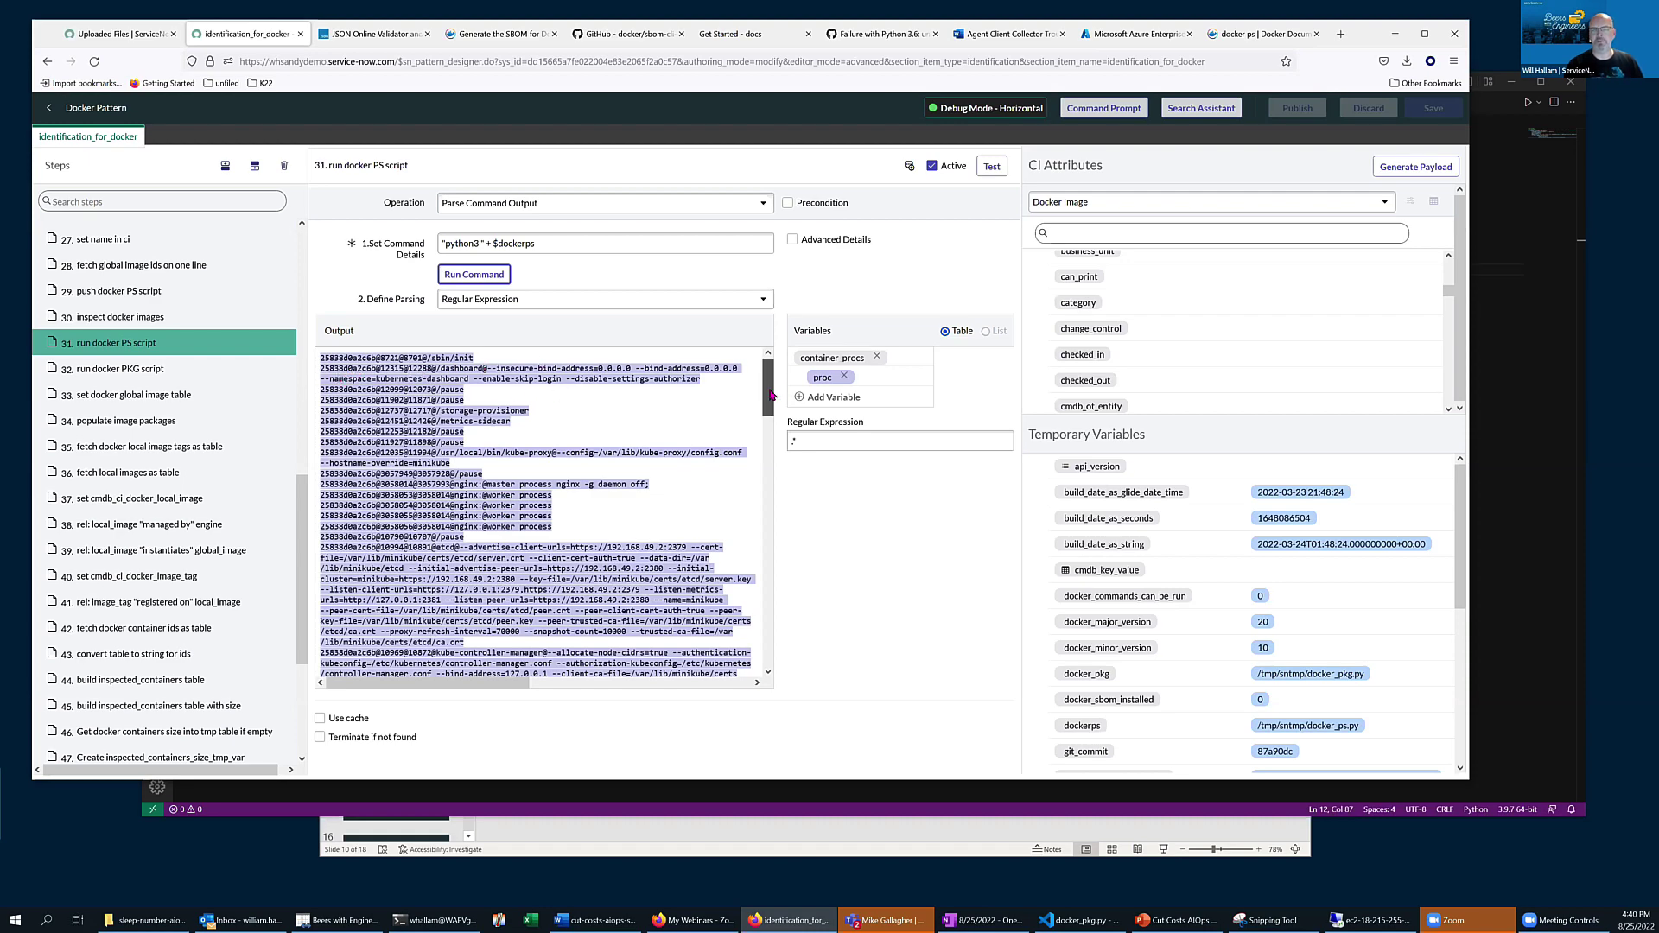
scroll(767, 368, "down", 1)
scroll(767, 358, "up", 1)
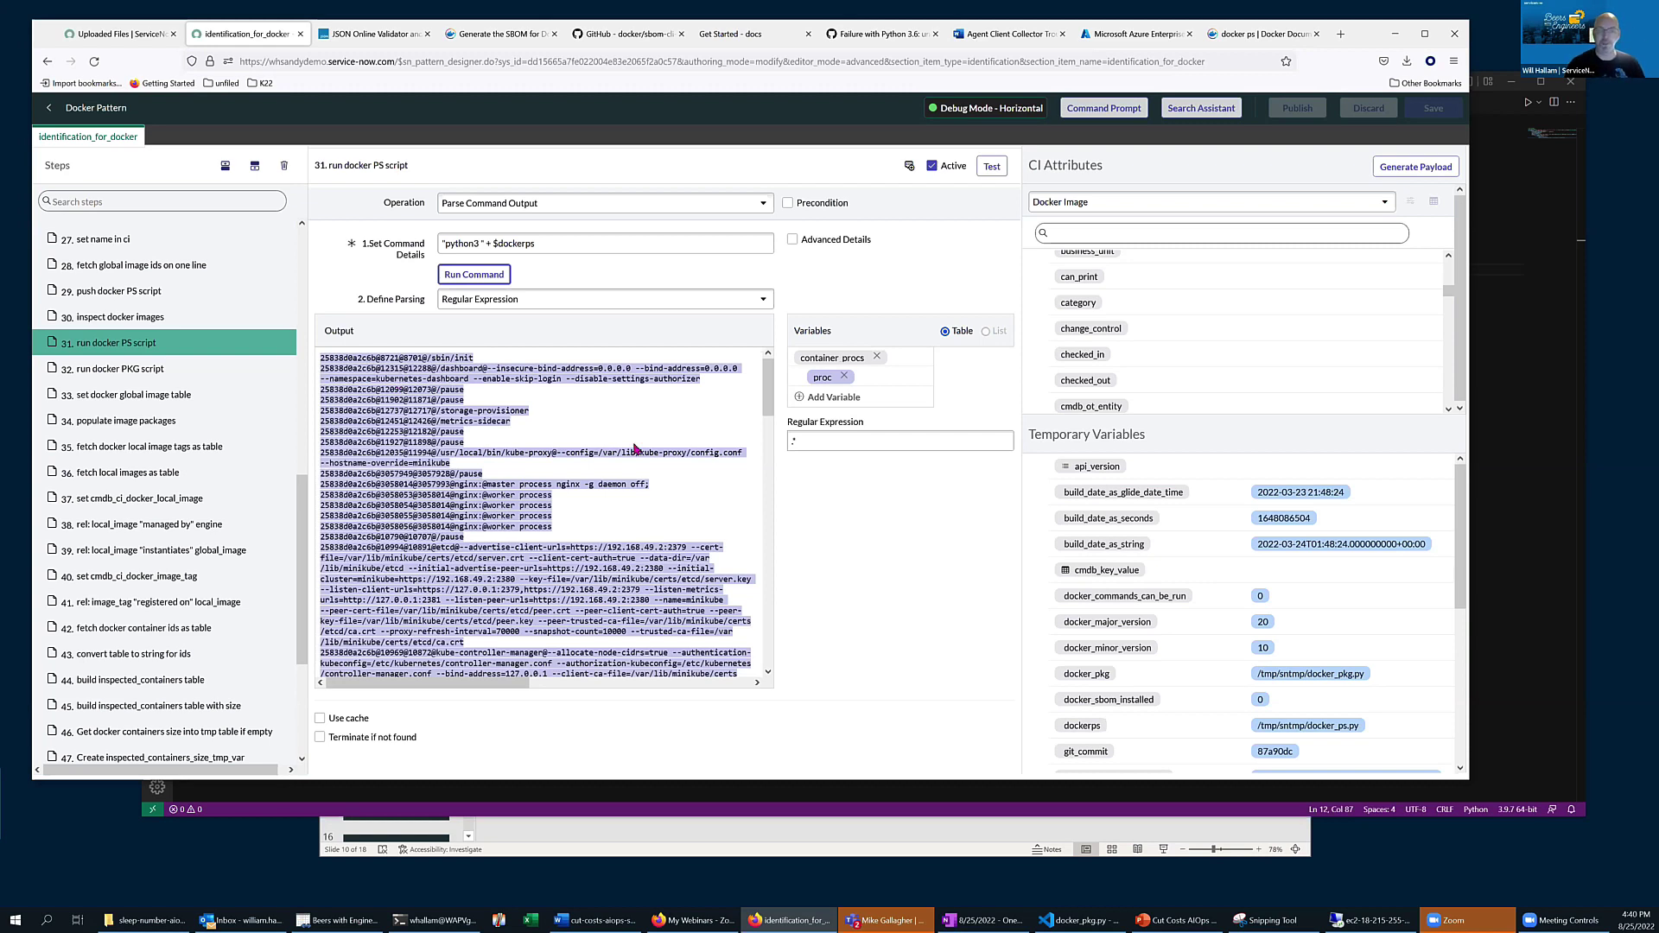
scroll(770, 380, "down", 4)
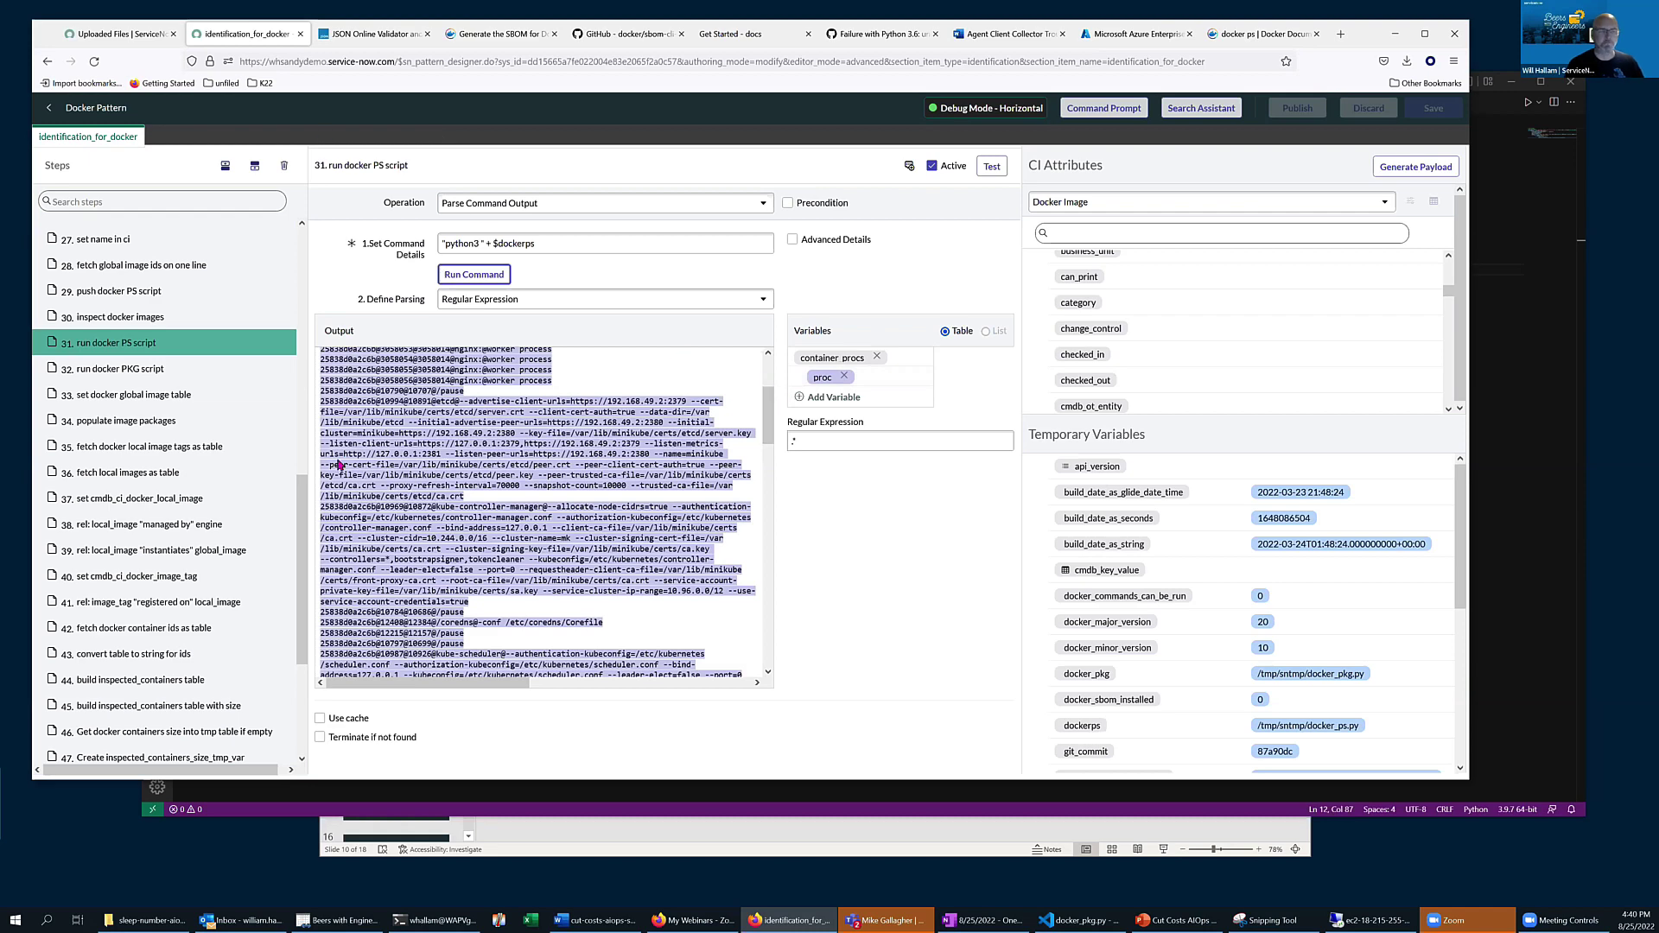
Step: Open the "set cmdb_ci_docker_container" step and cancel the debug operation to view its field mappings
scroll(305, 562, "down", 3)
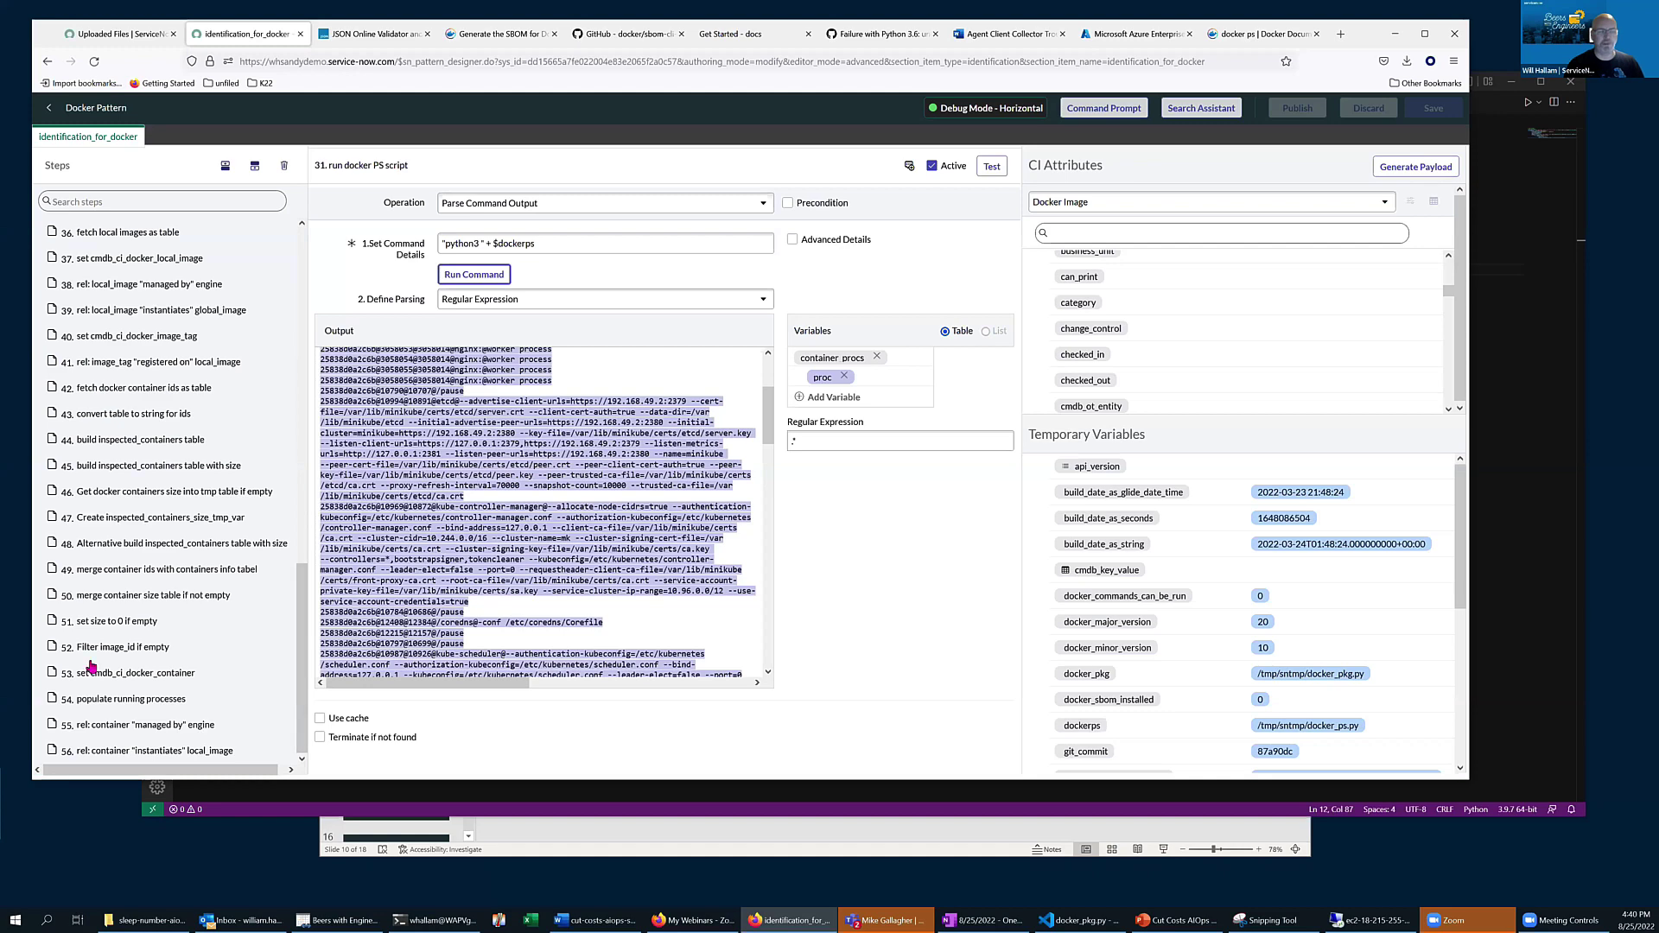
left_click(106, 675)
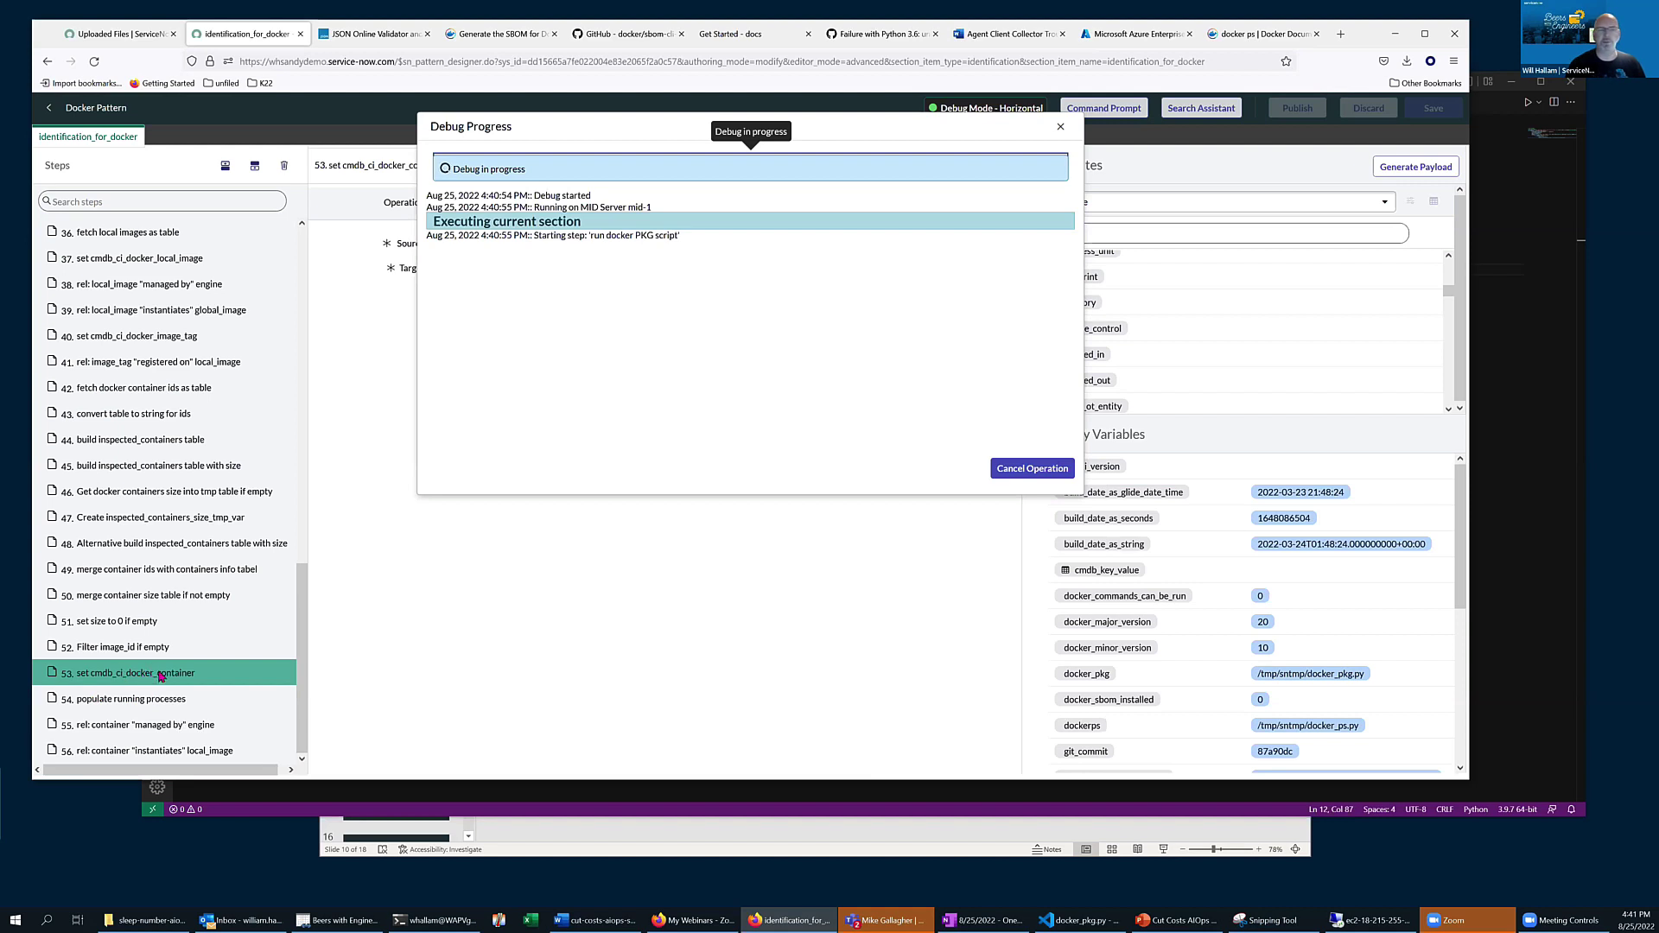
left_click(1039, 473)
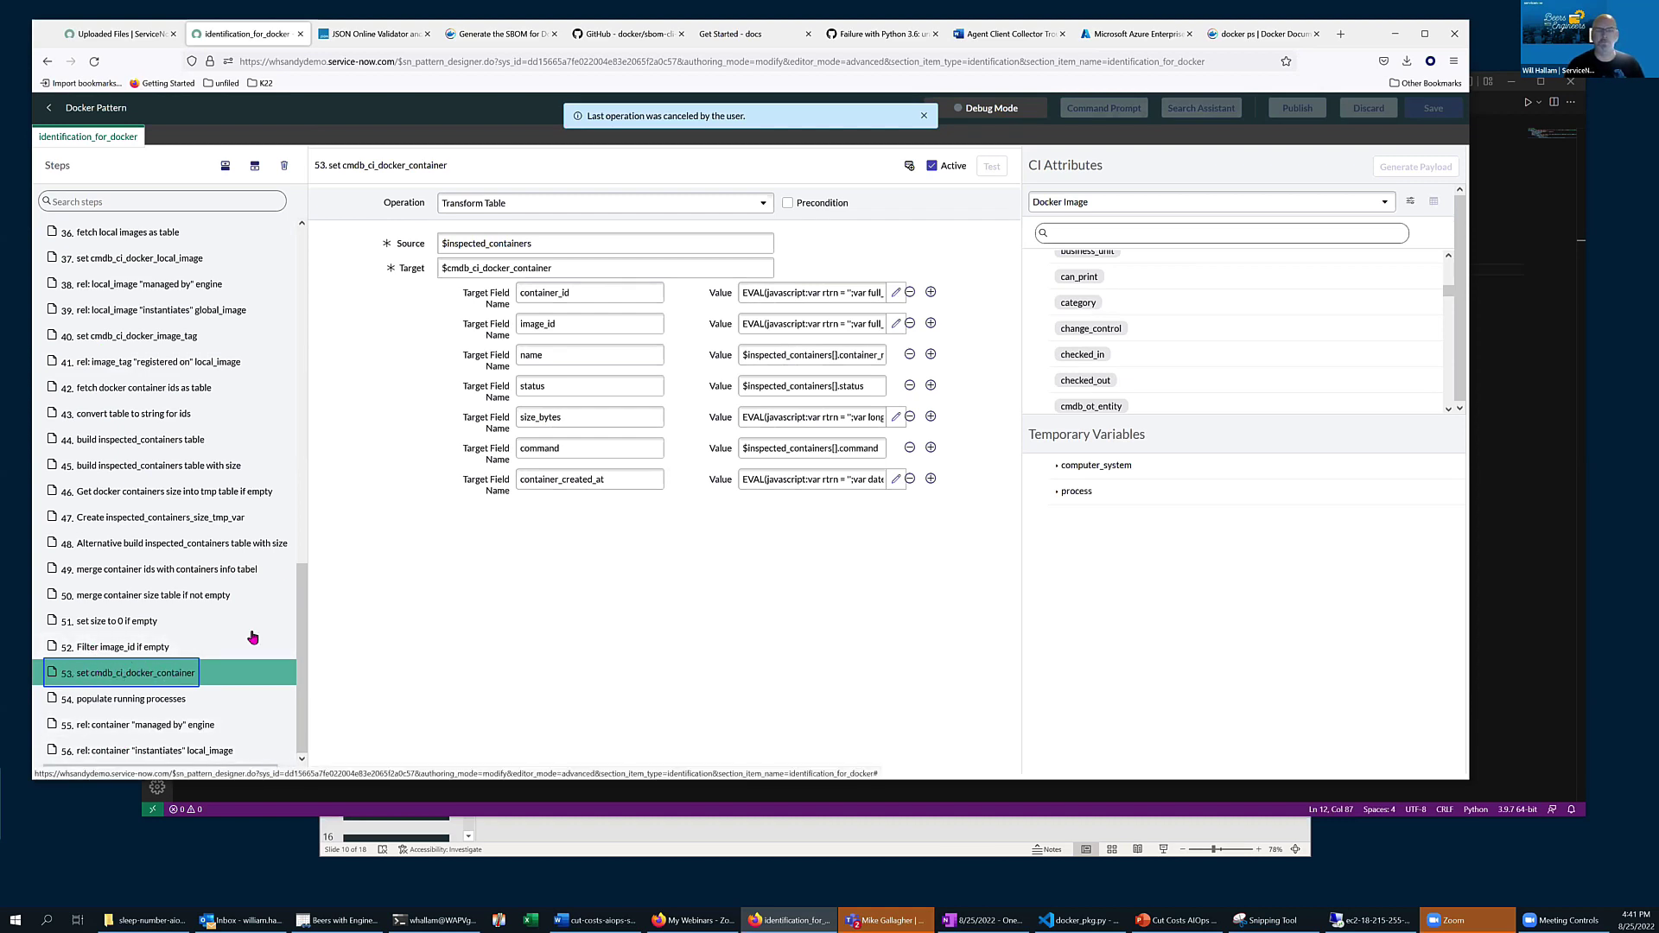
Step: Open the "populate running processes" step and inspect the EVAL script for its attributes field, closing the editor without applying
left_click(125, 700)
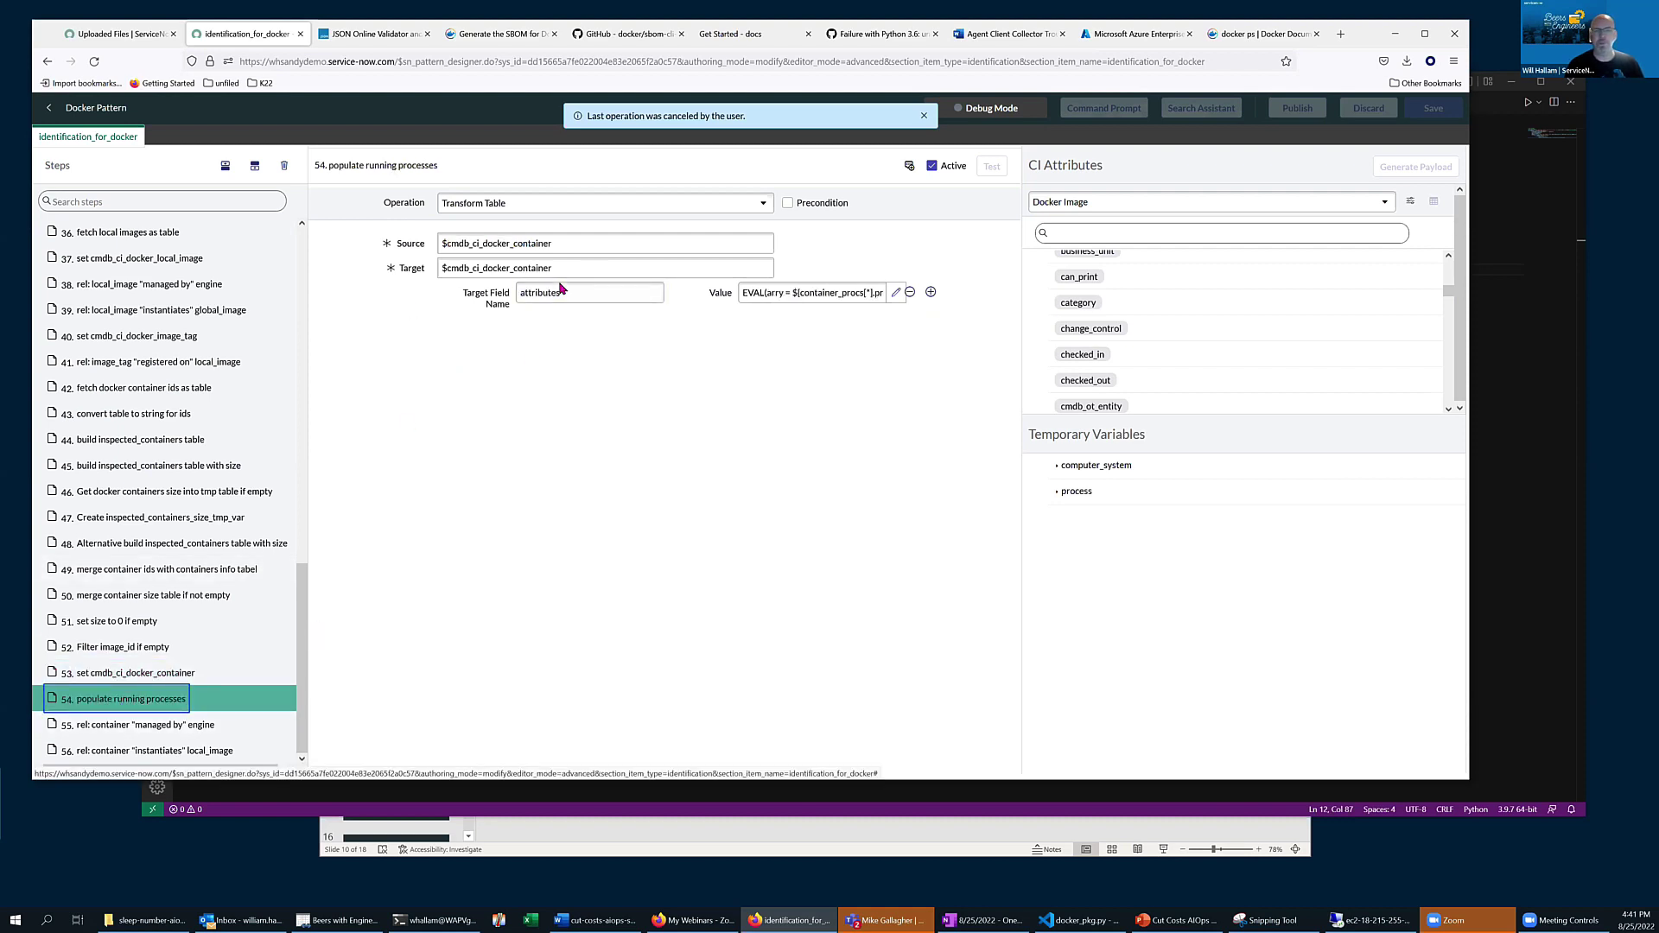
left_click(825, 292)
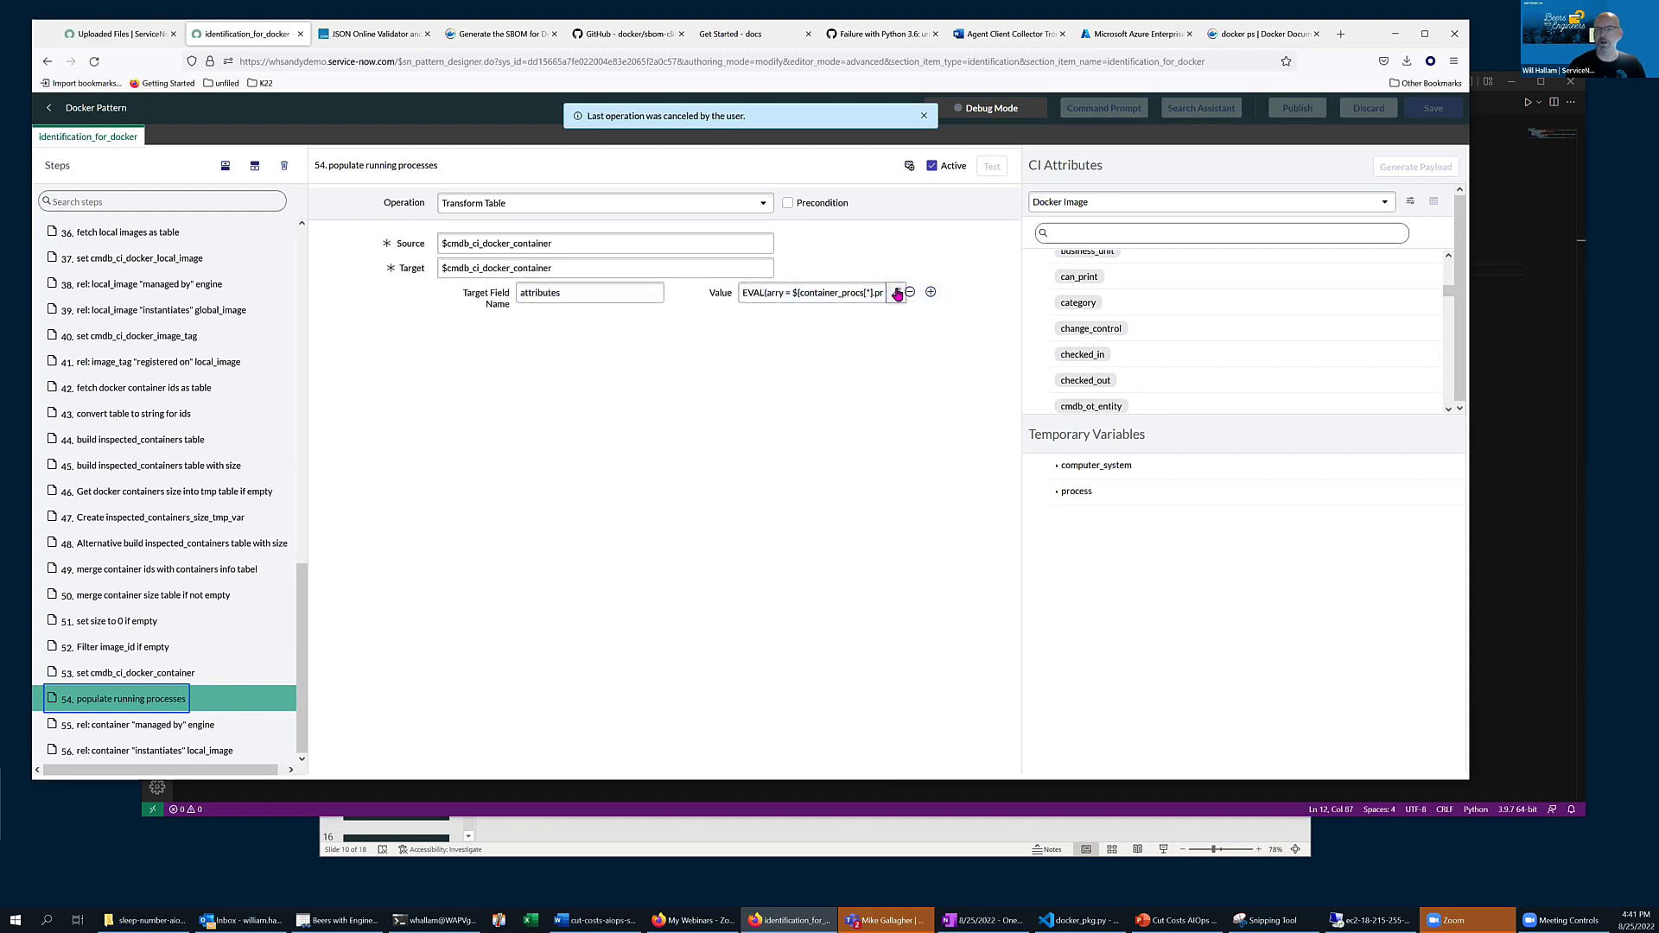
left_click(895, 294)
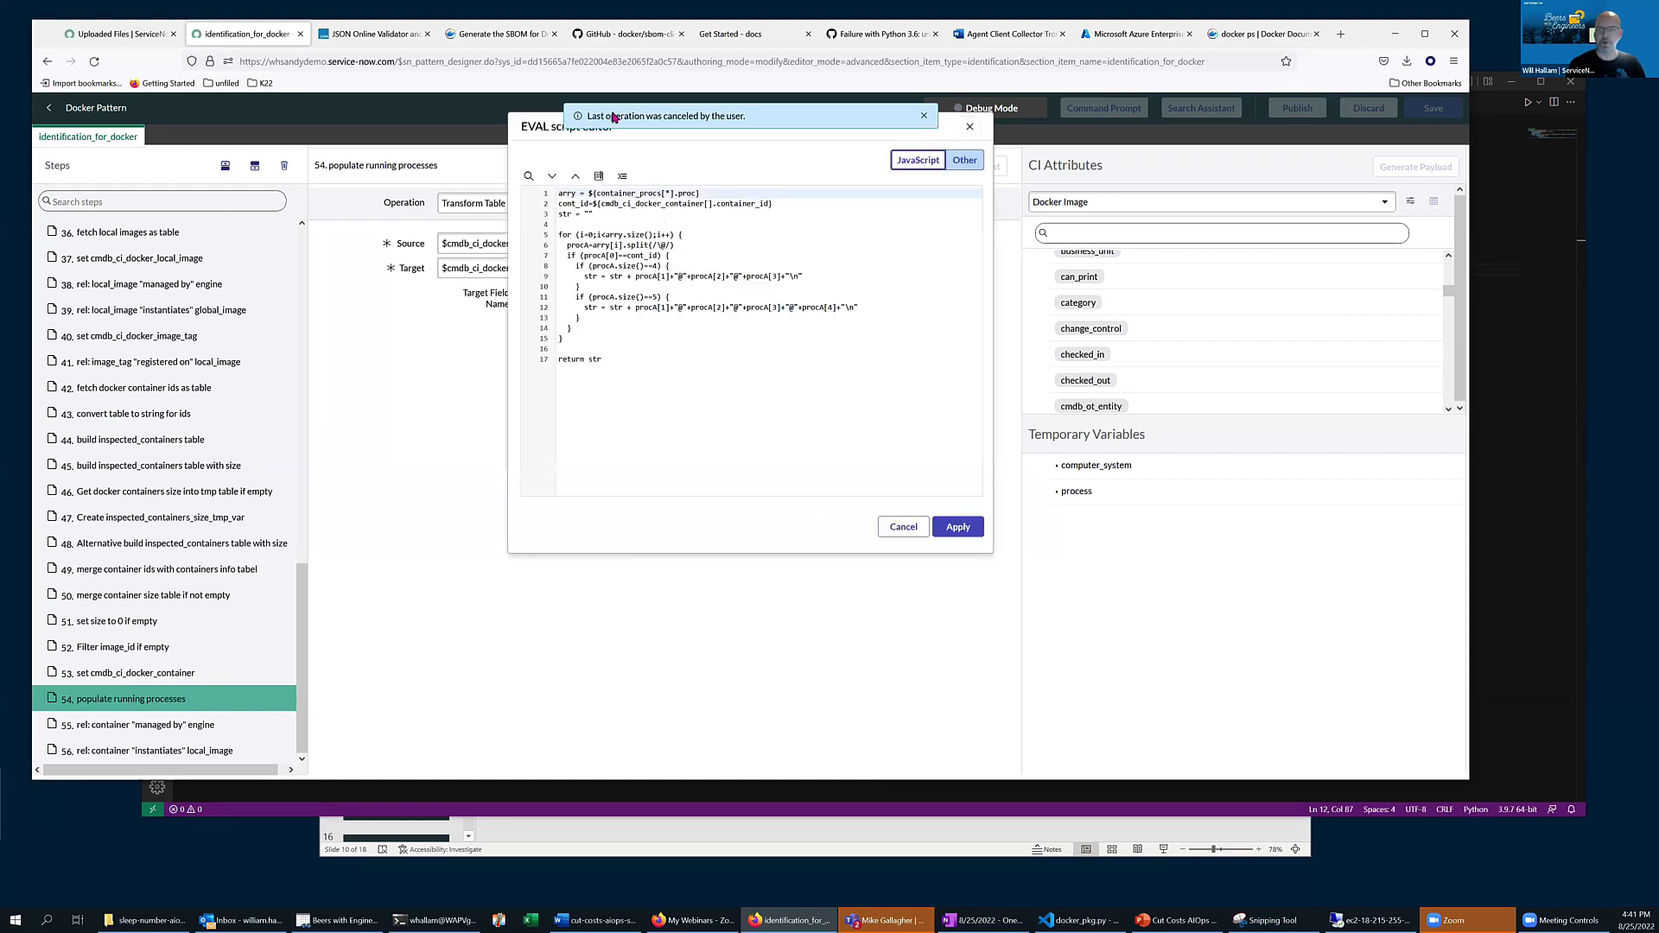
left_click(924, 115)
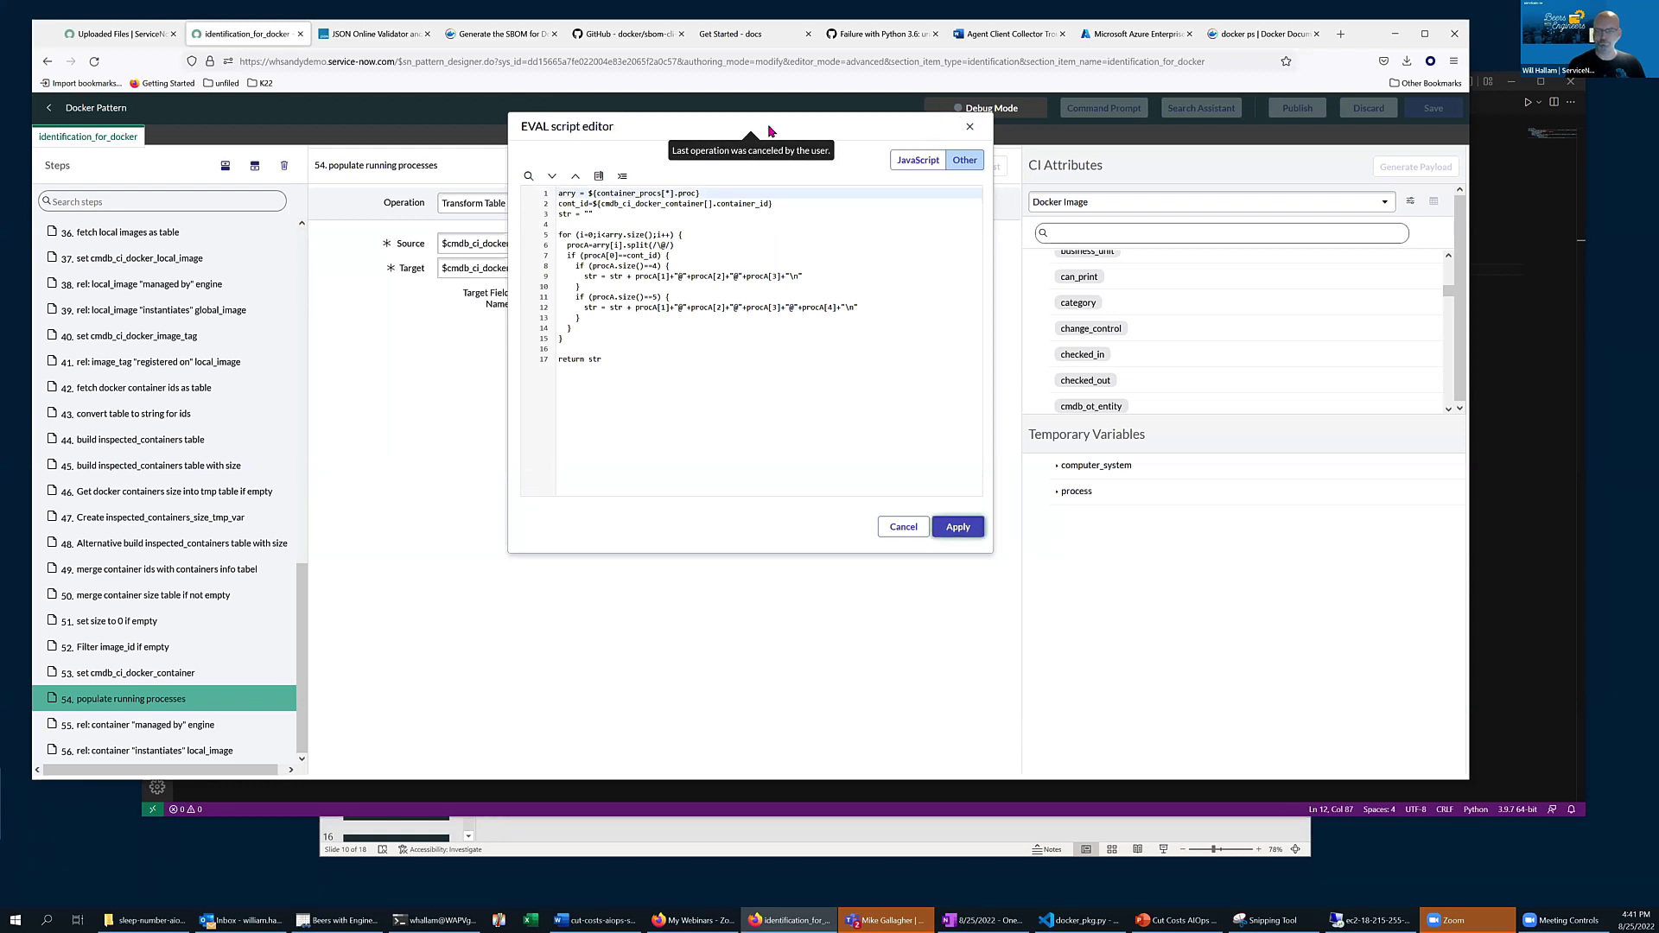
left_click_drag(884, 245, 1054, 270)
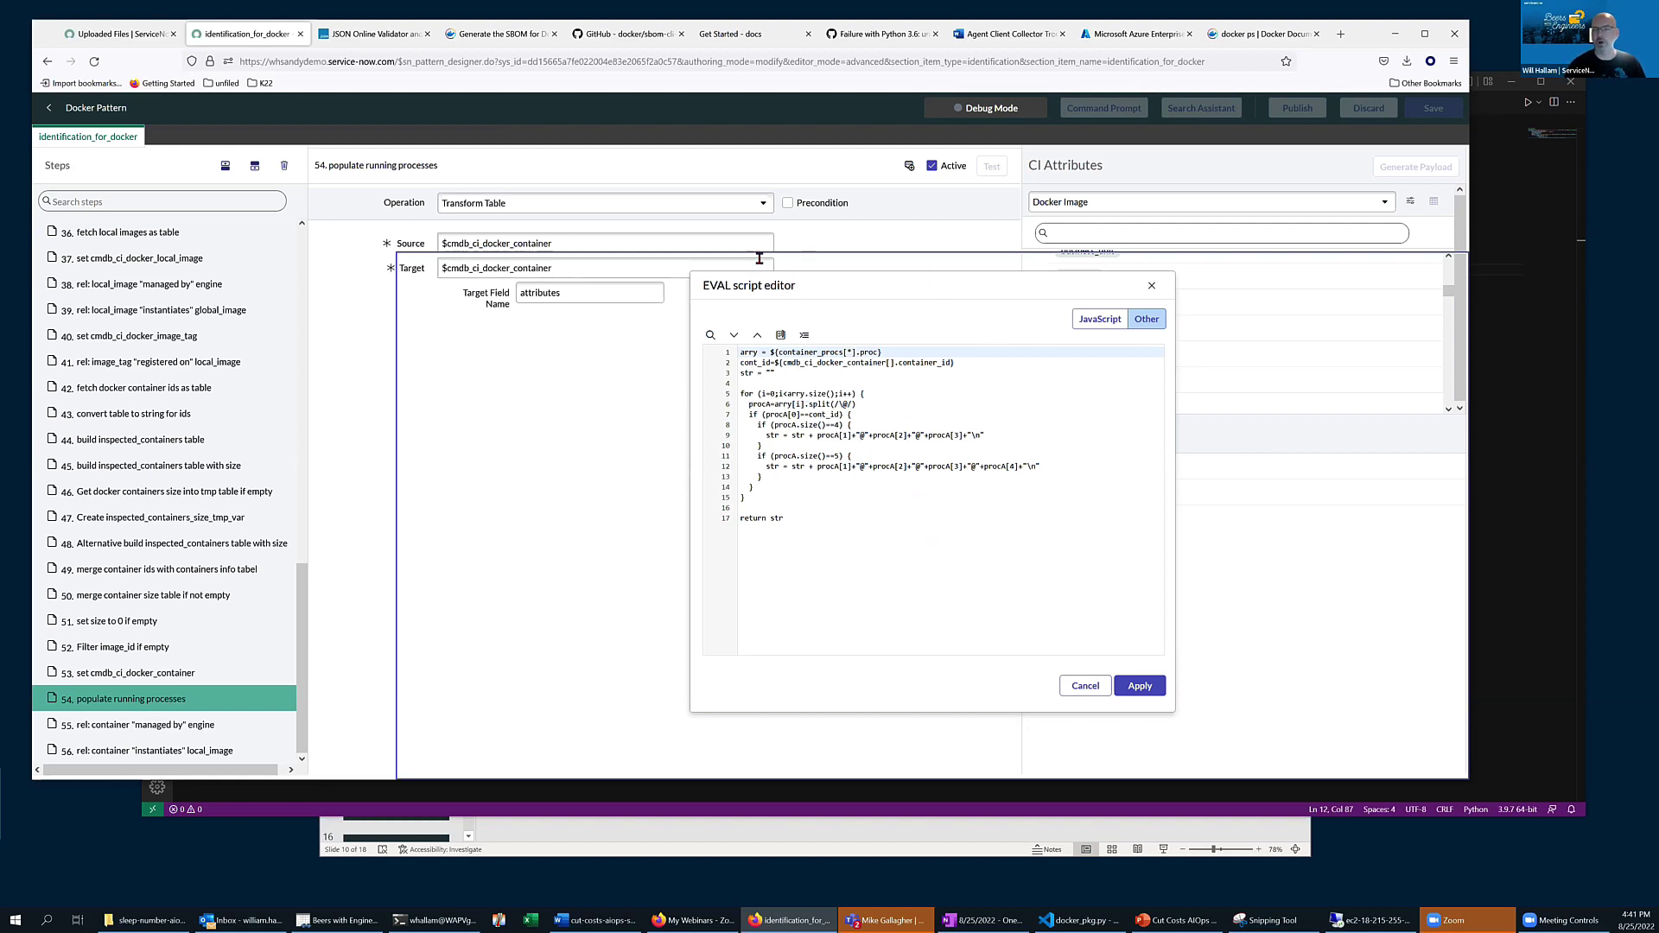
left_click(1089, 685)
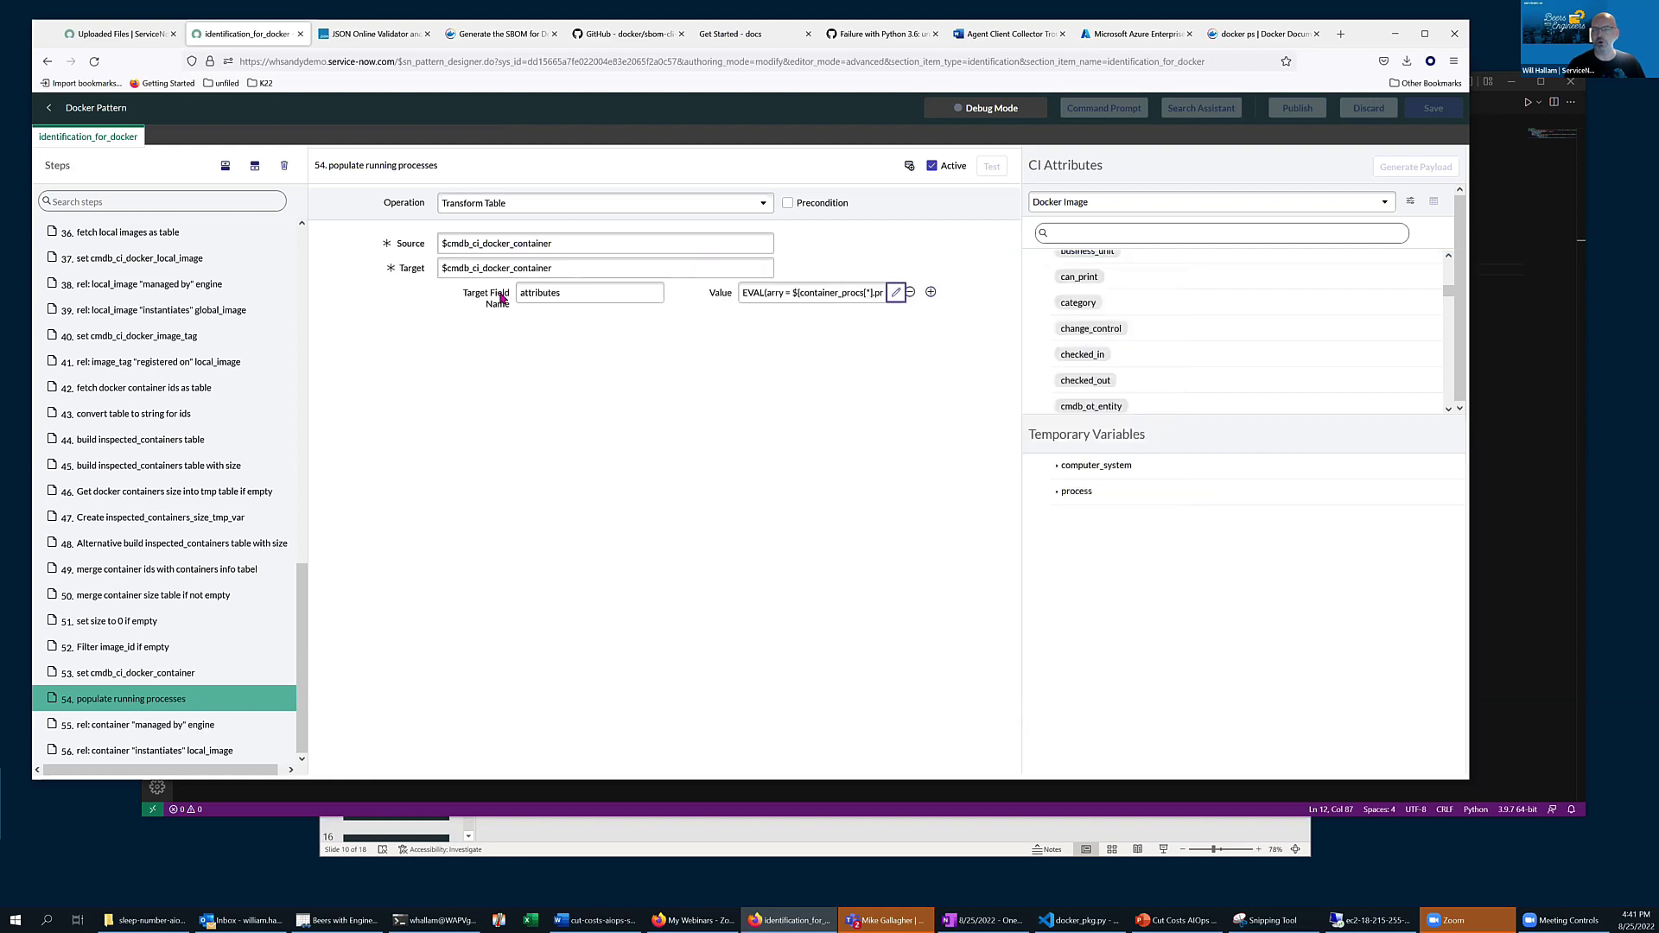
Step: Highlight the attributes target field name and the $cmdb_ci_docker_container source of the "populate running processes" step
double_click(571, 292)
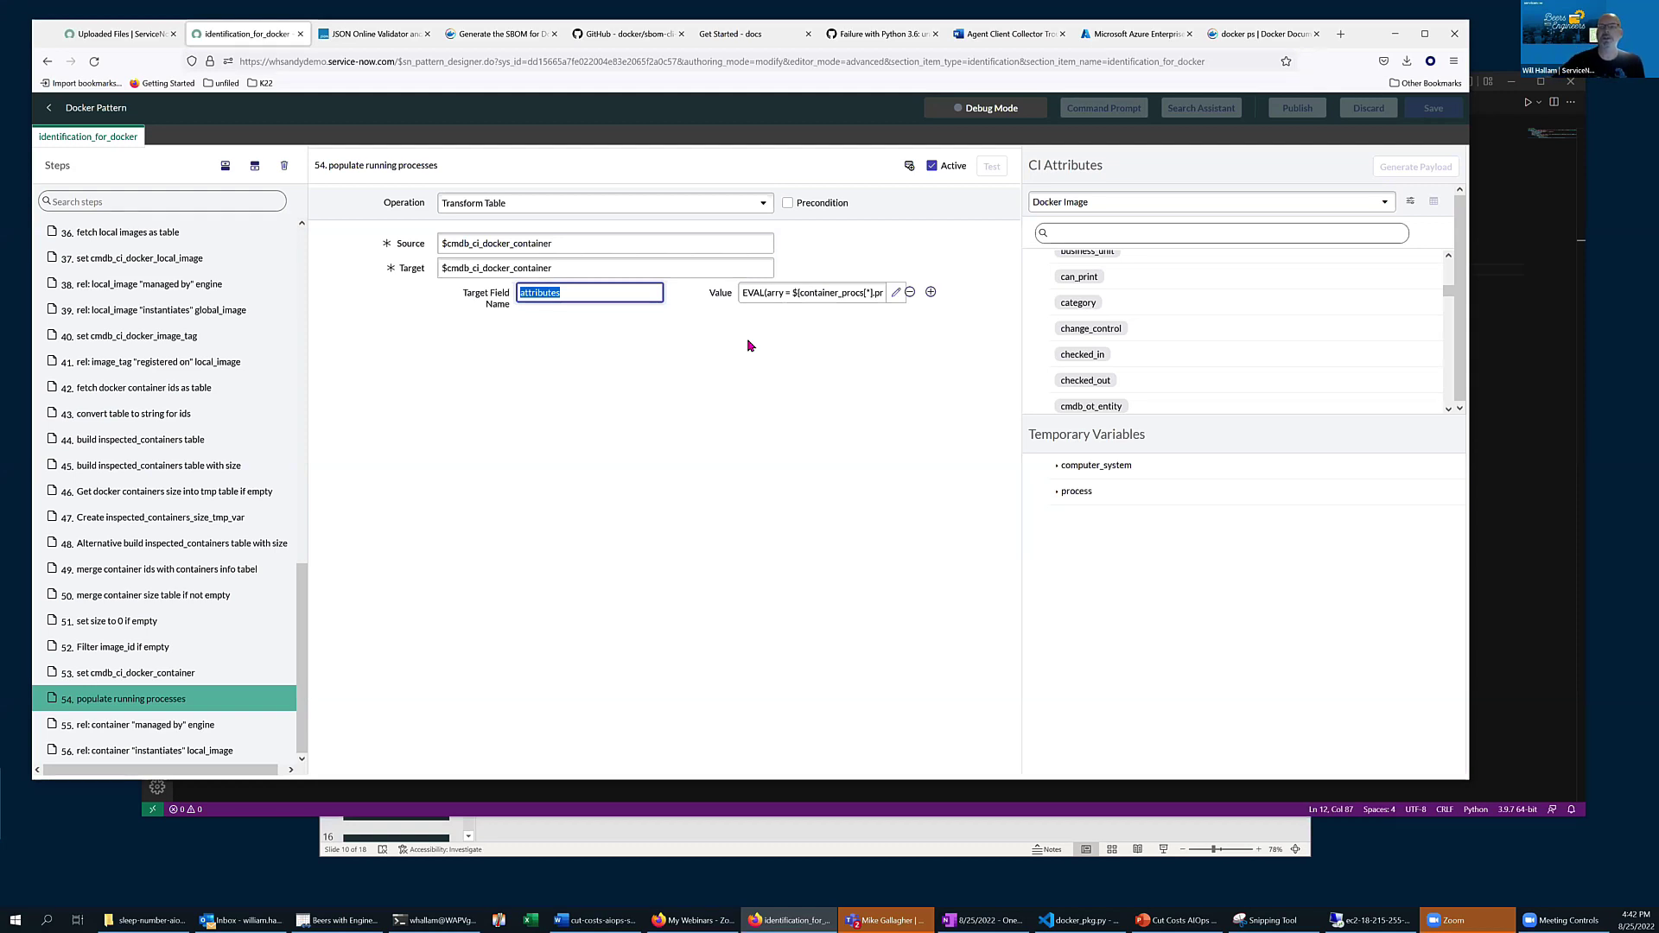
left_click(591, 294)
double_click(522, 293)
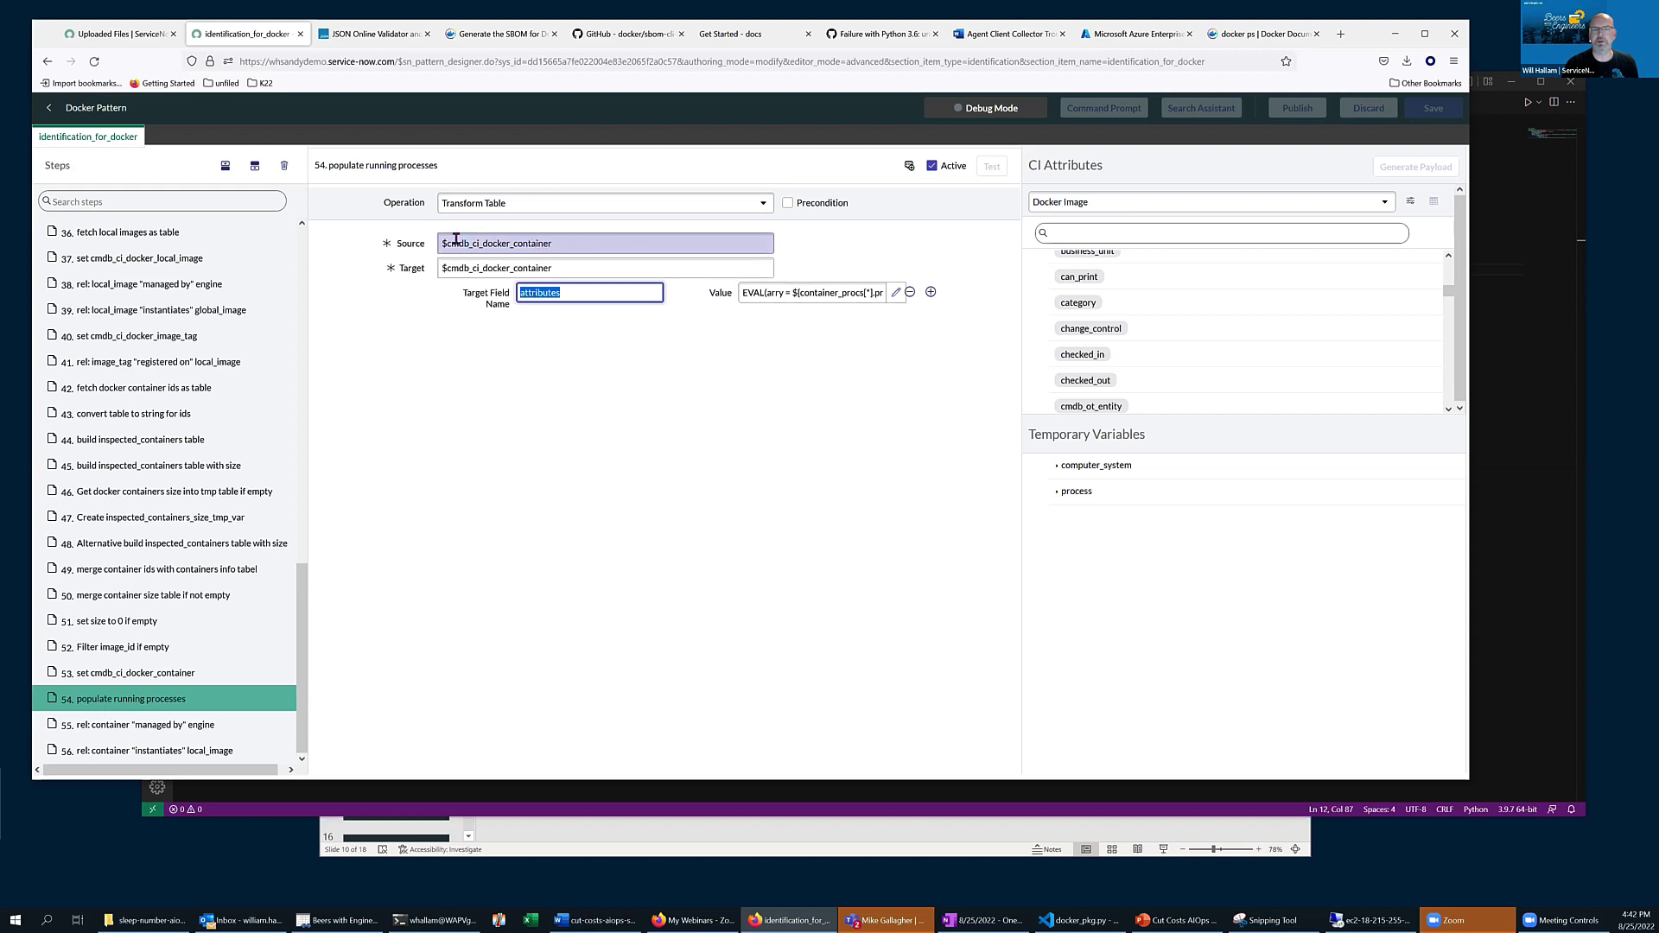
left_click(573, 243)
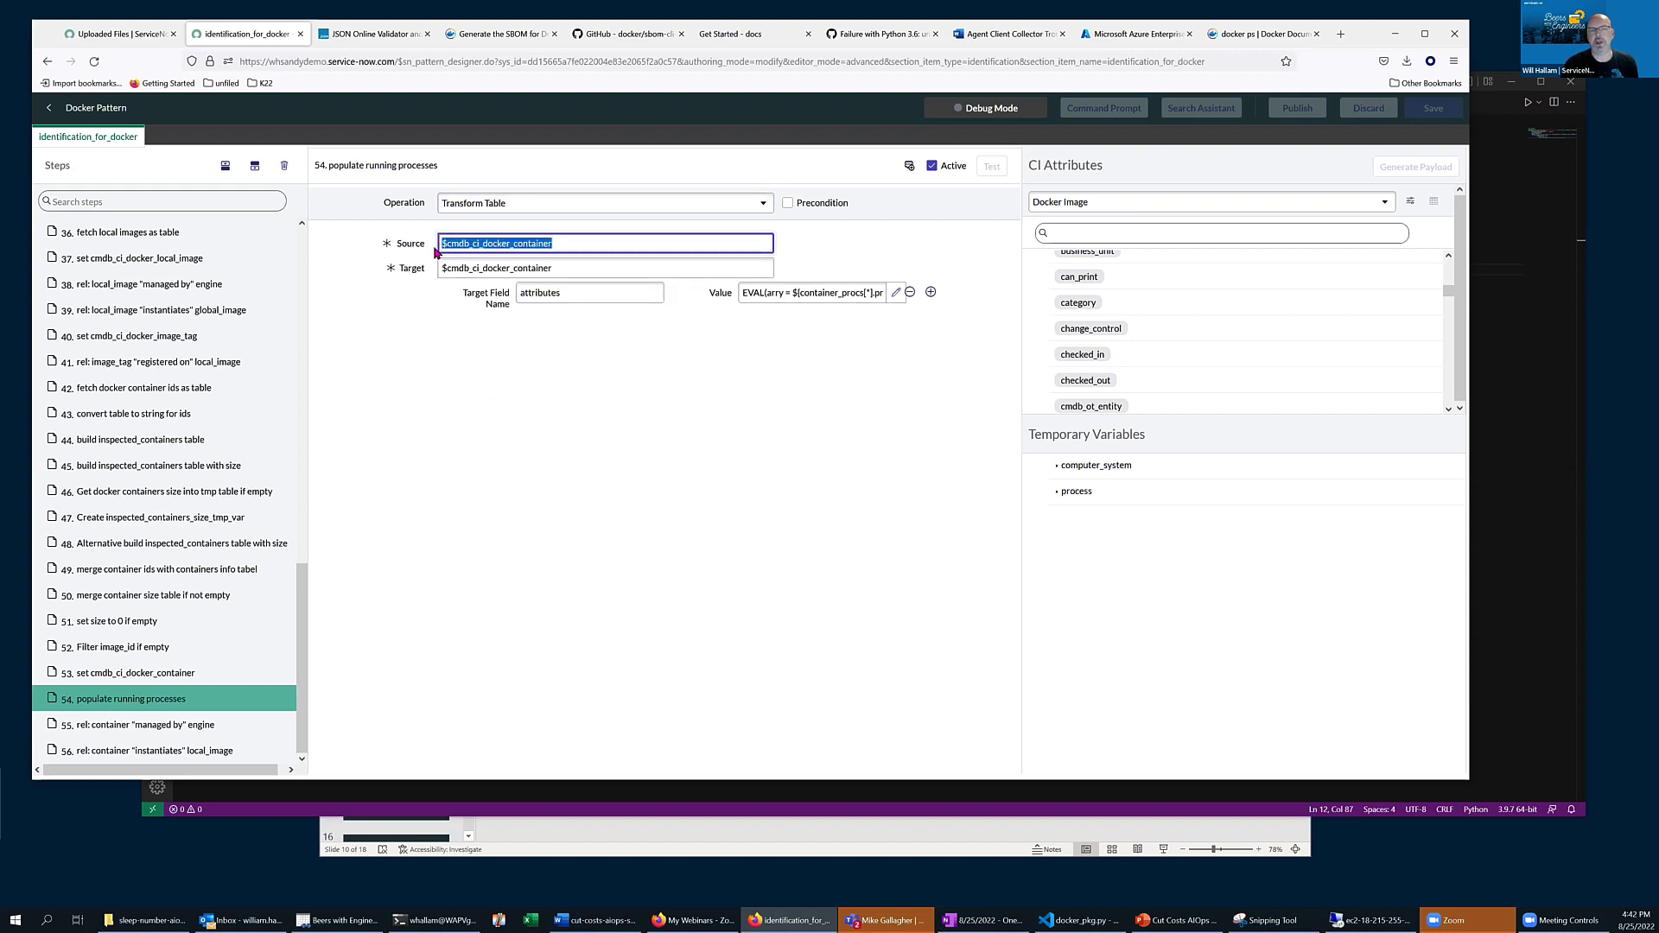
left_click_drag(560, 243, 436, 239)
left_click(573, 243)
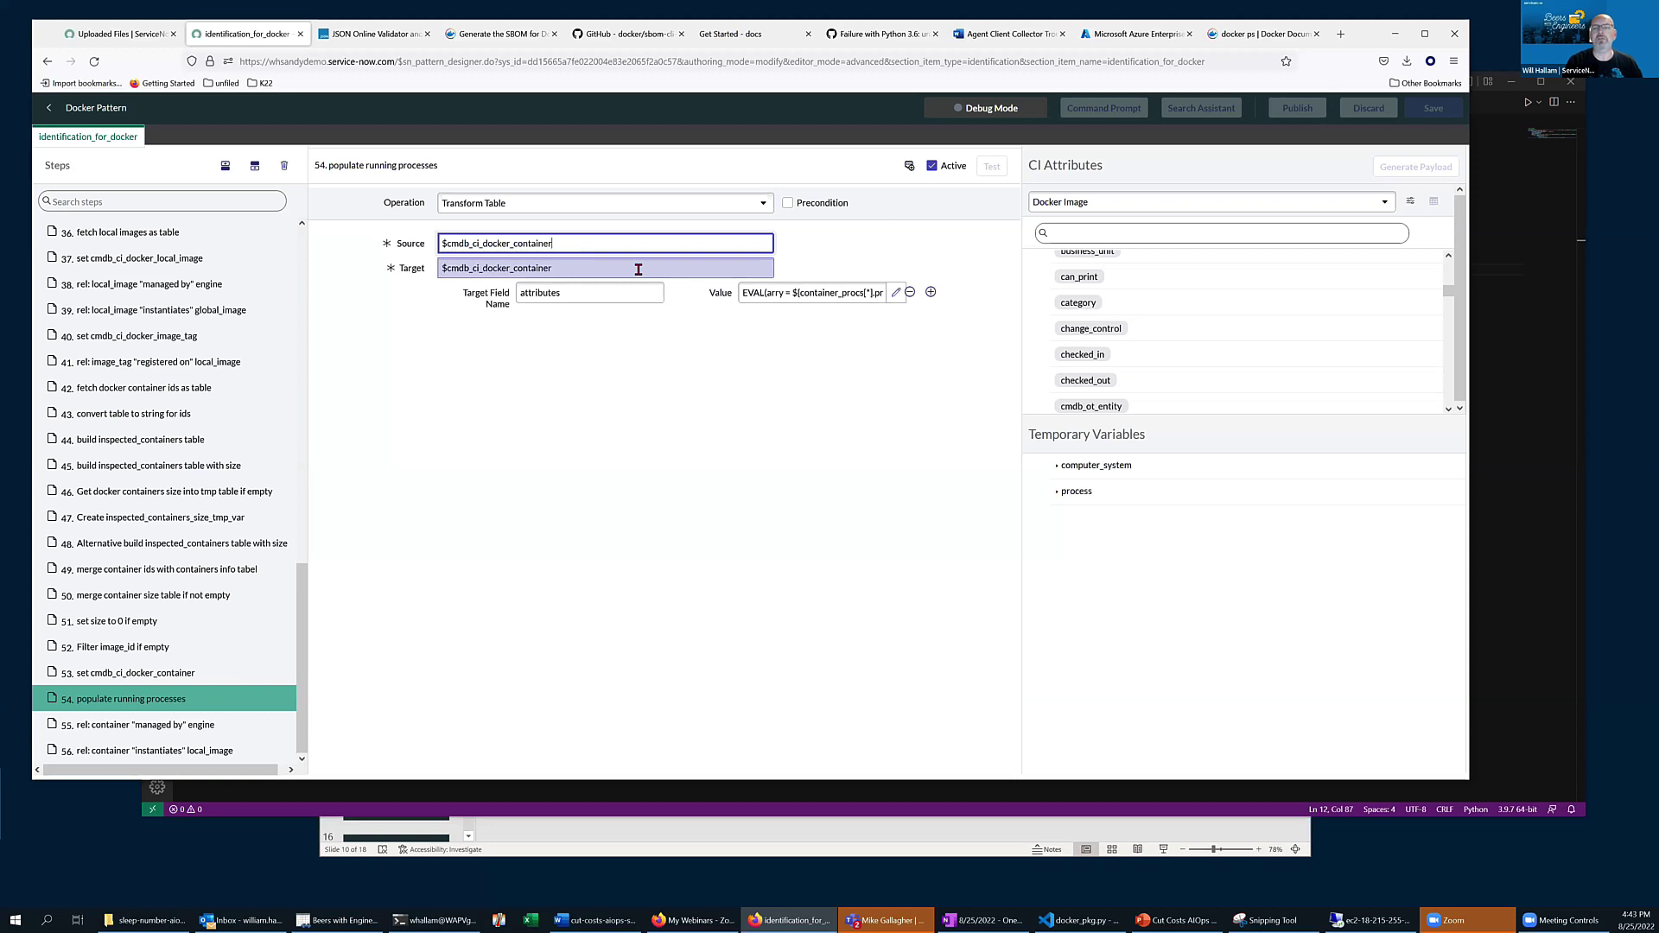
Step: Review the attributes EVAL script again beside its source and target fields, close it without applying, and return to the Uploaded Files list
left_click(896, 292)
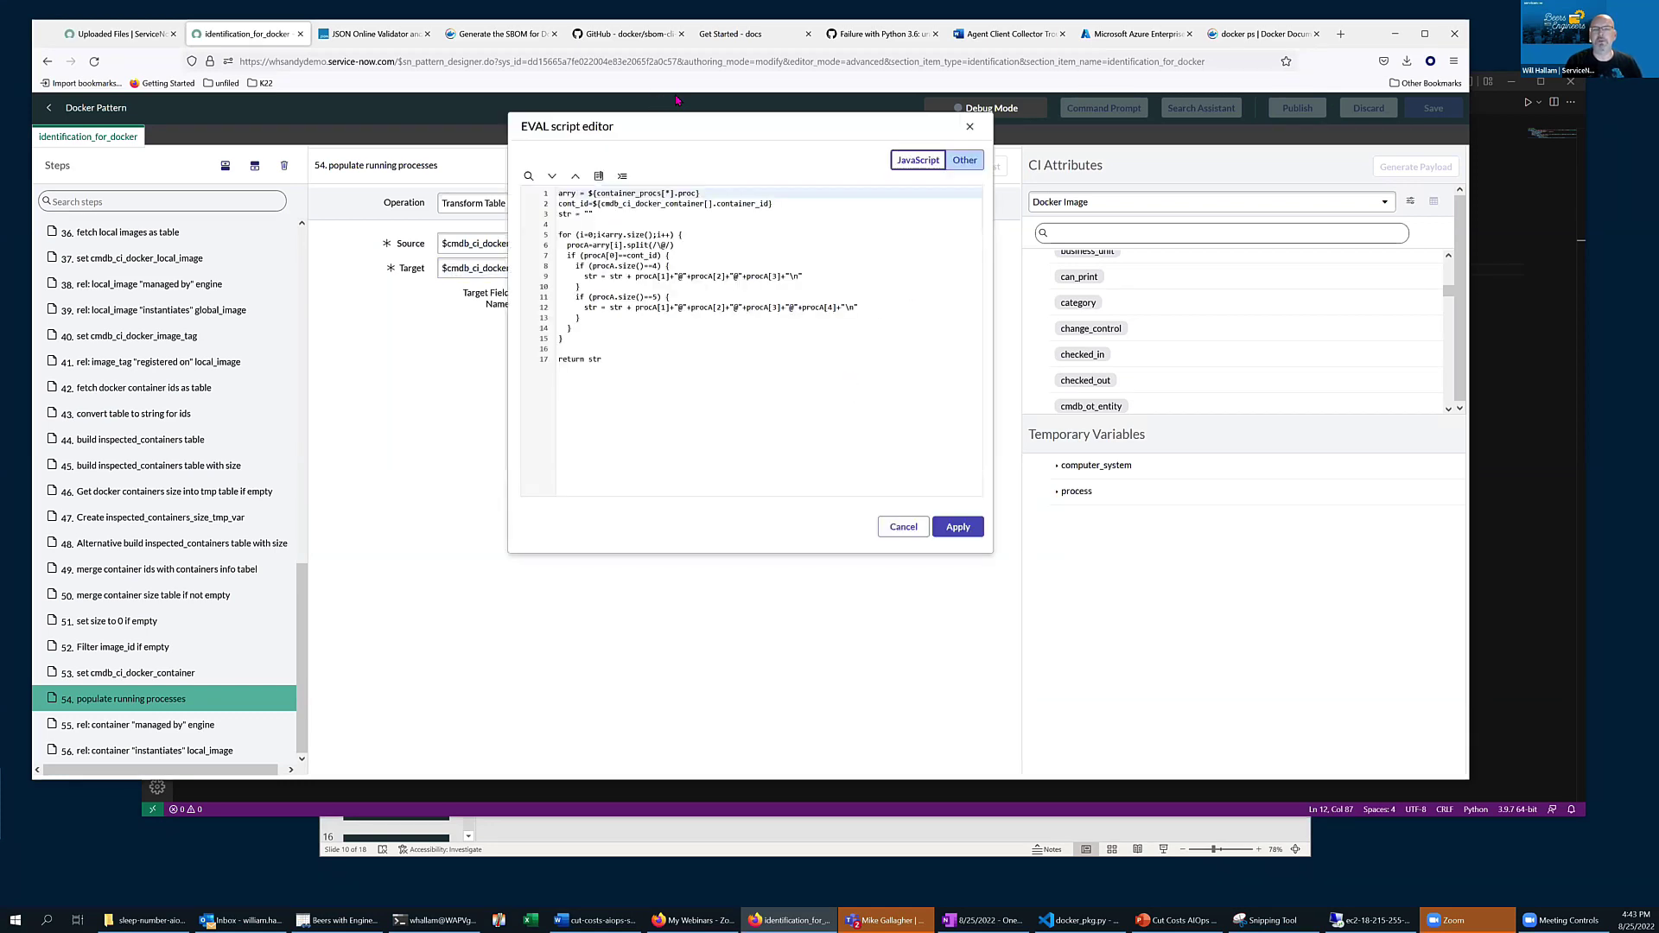
left_click_drag(694, 128, 879, 230)
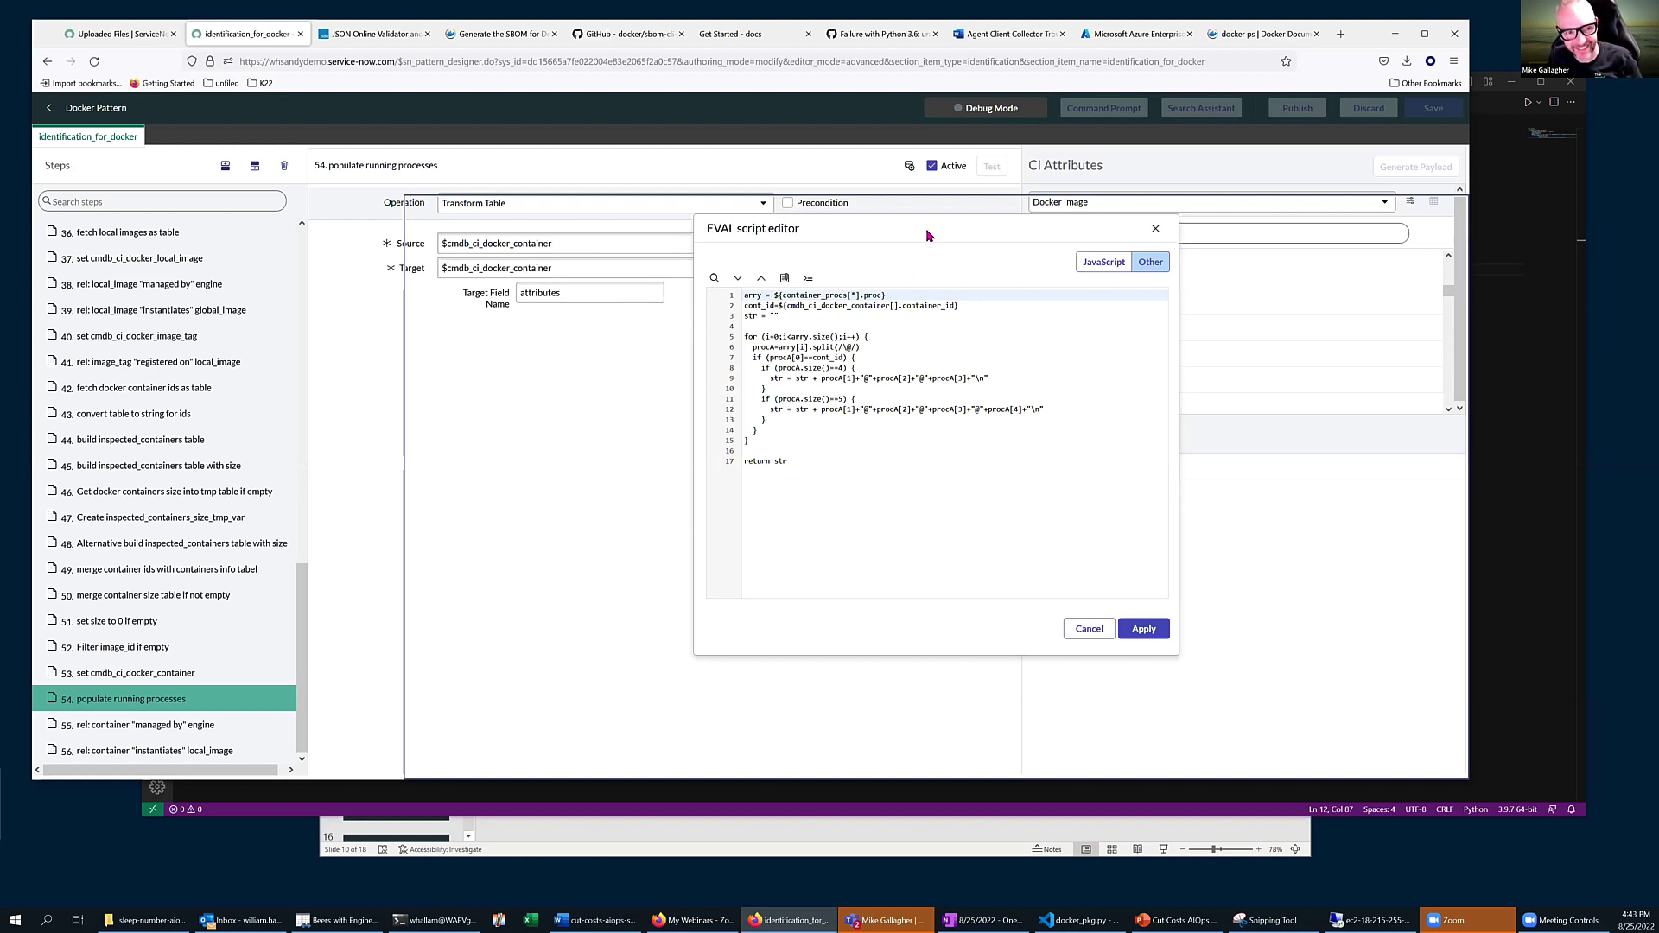
left_click_drag(893, 263, 877, 297)
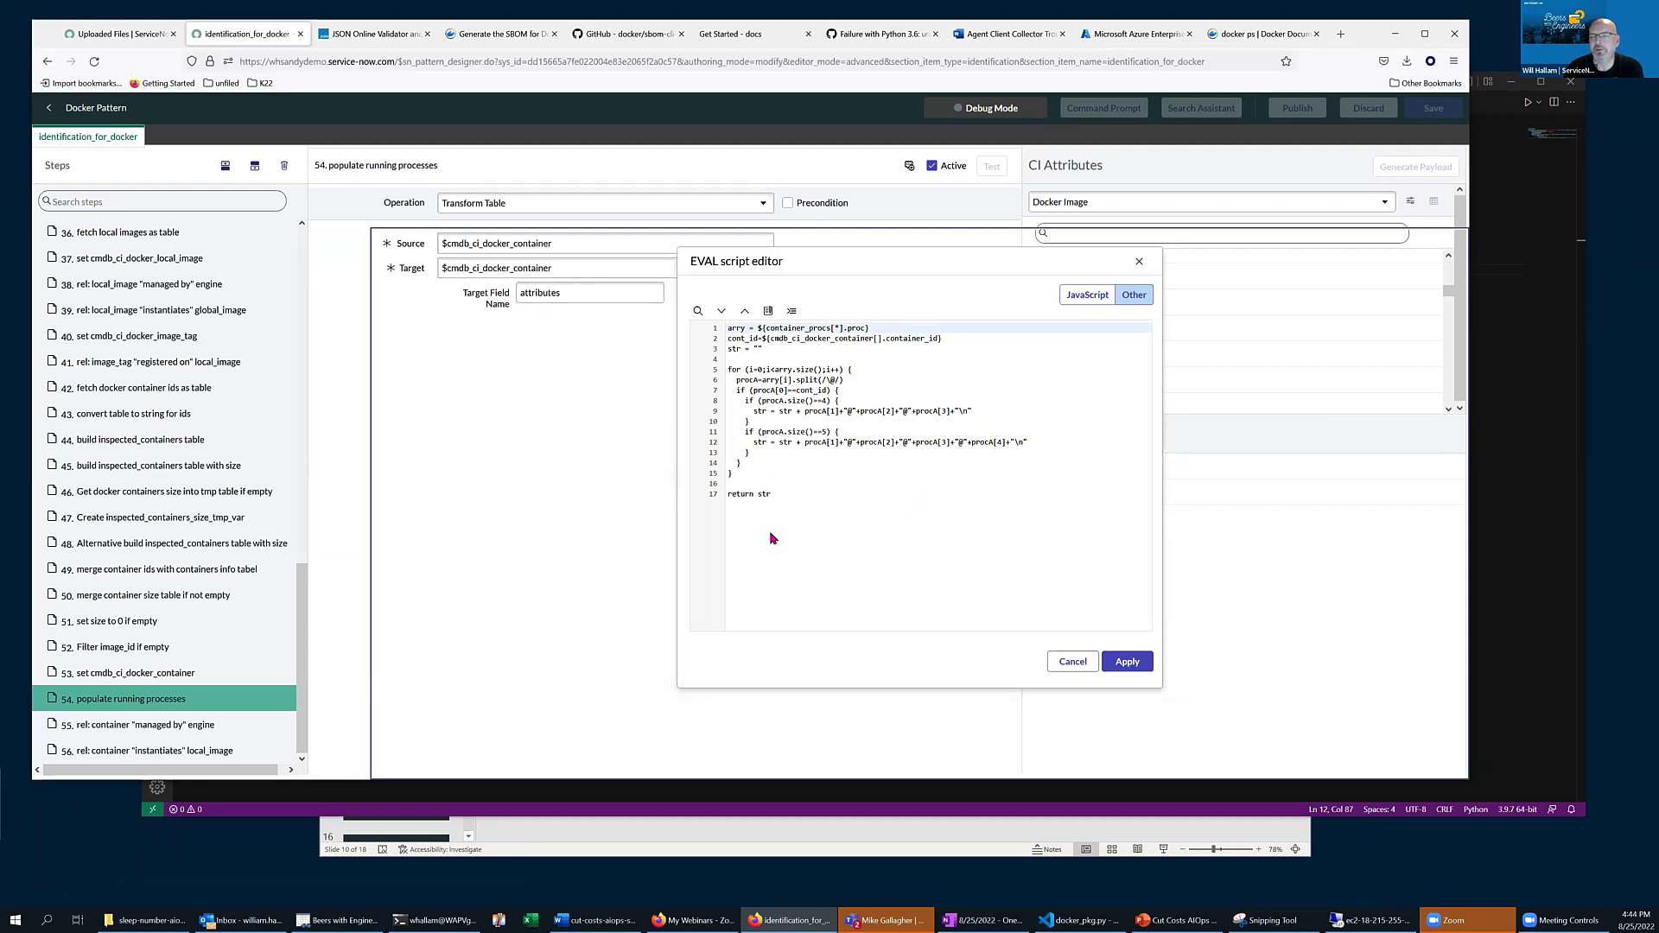
left_click(1072, 662)
left_click(127, 34)
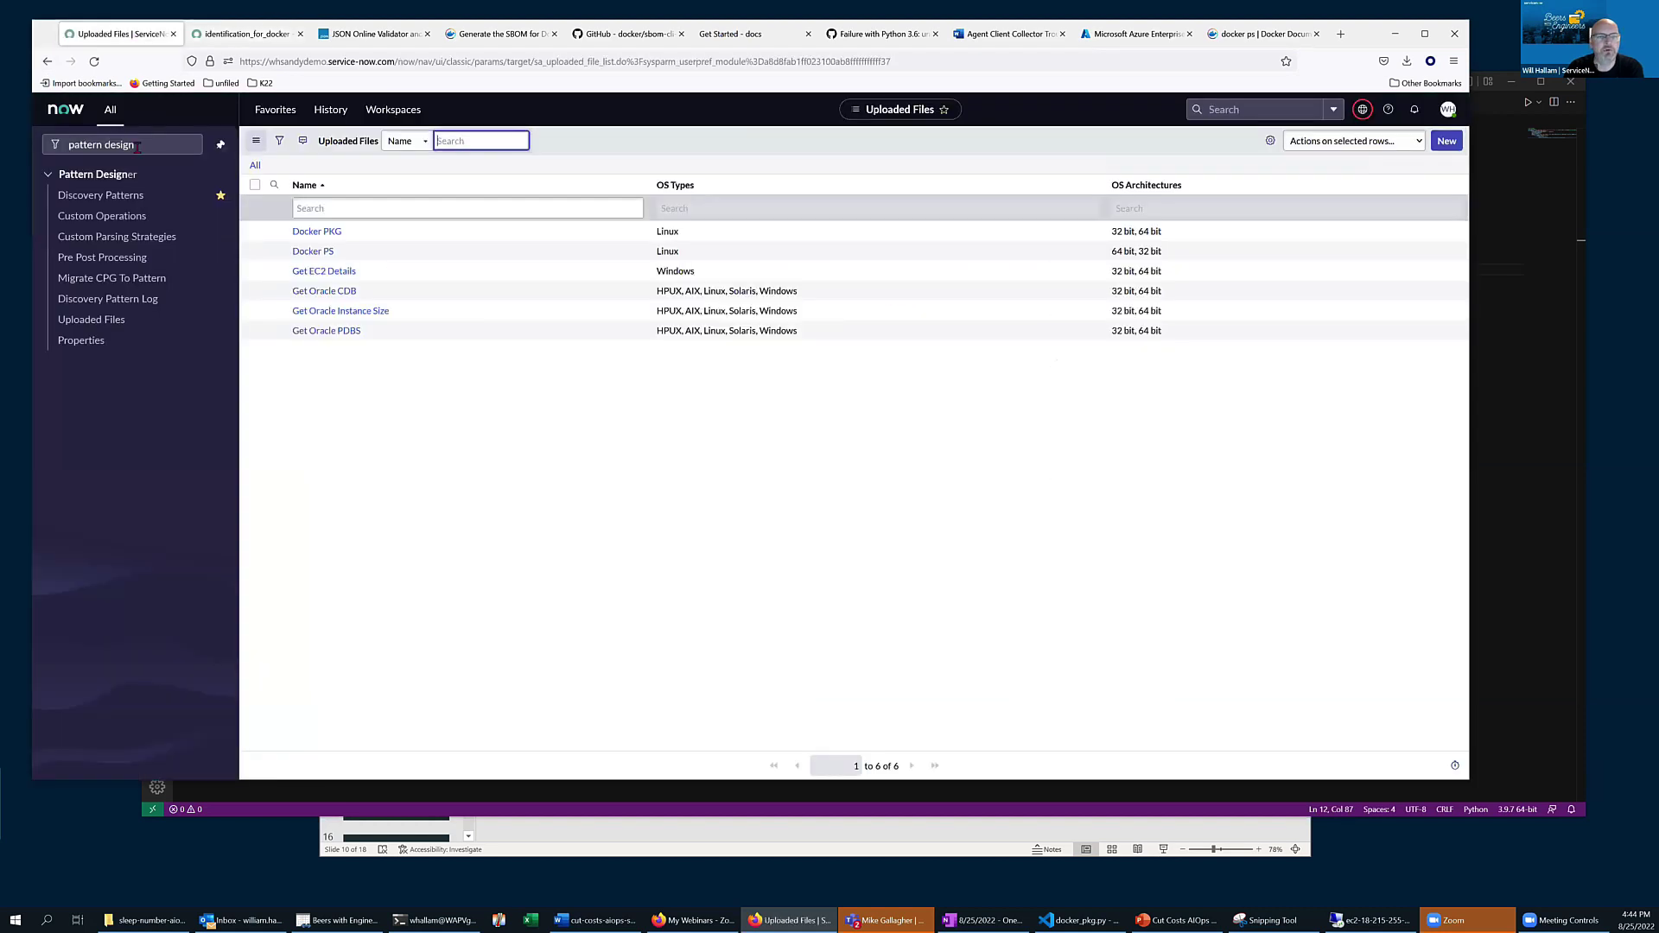
Step: Filter the navigation for "container" and open the Docker Containers list to view the attributes recorded for /minikube
triple_click(137, 145)
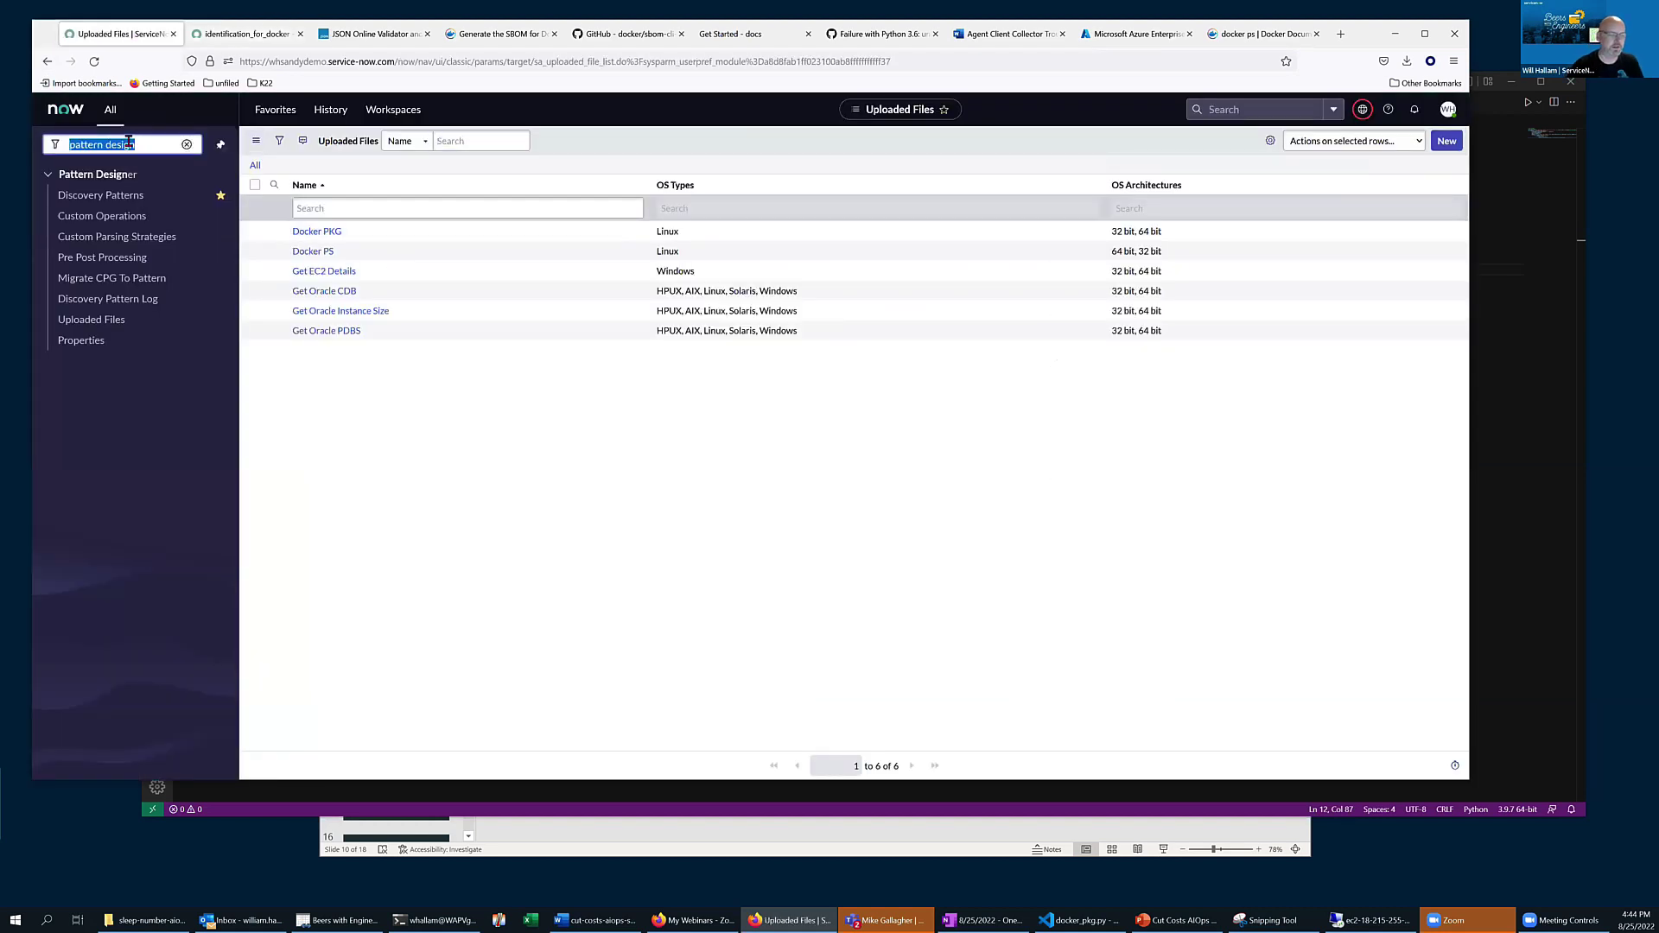
type("docker container")
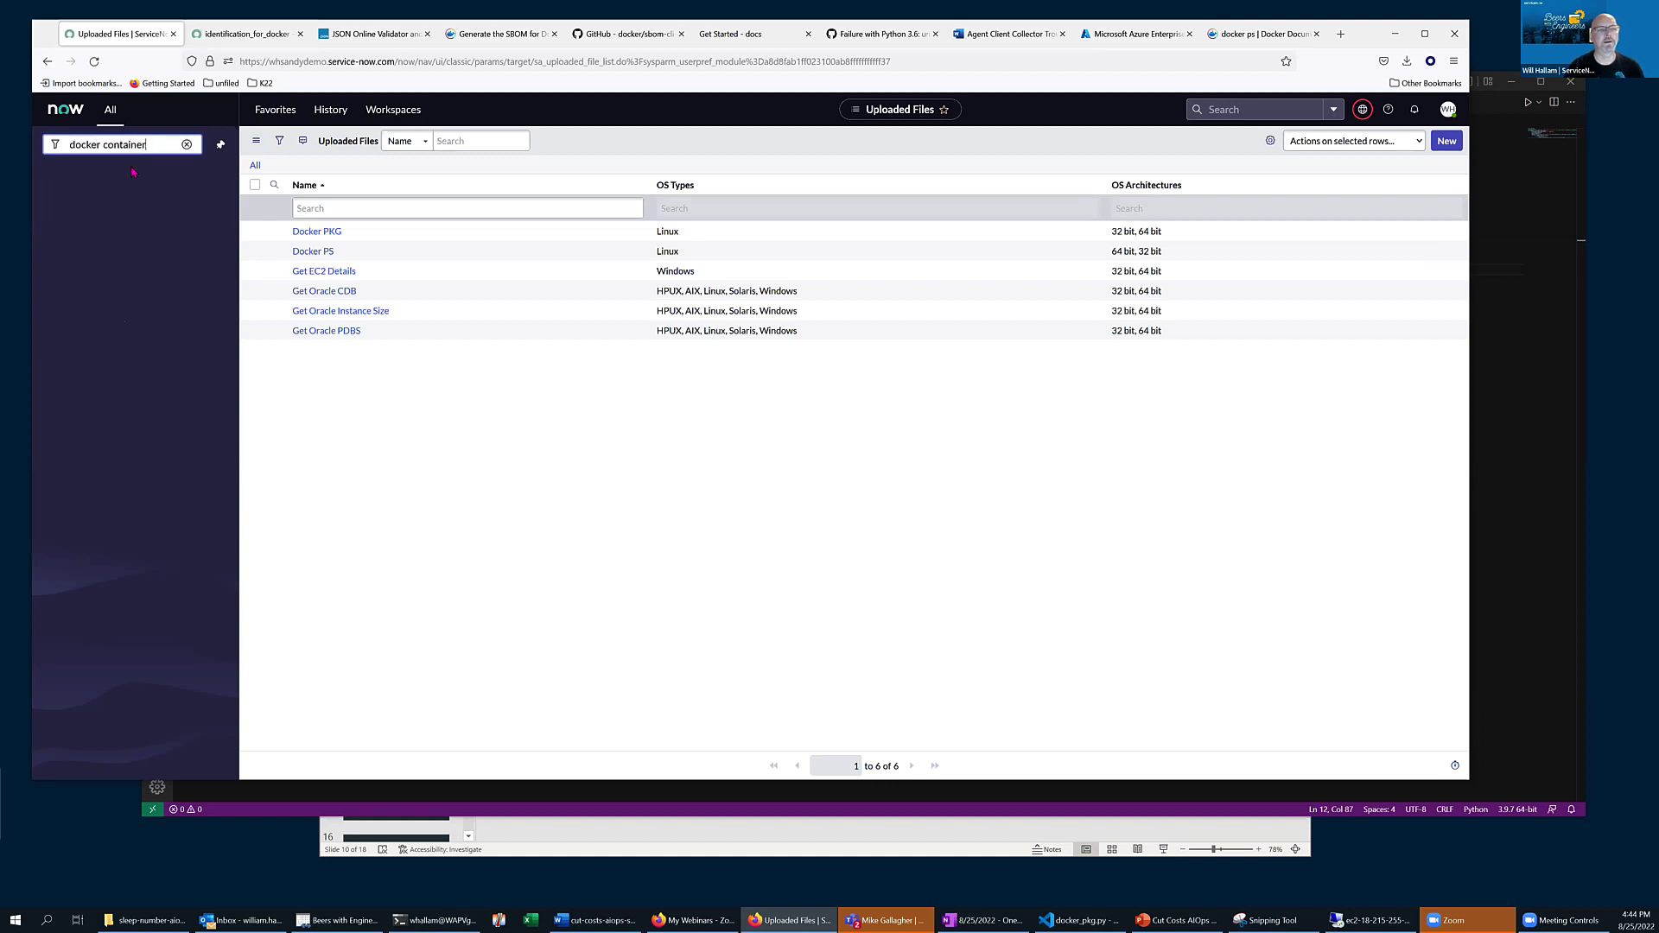
triple_click(108, 145)
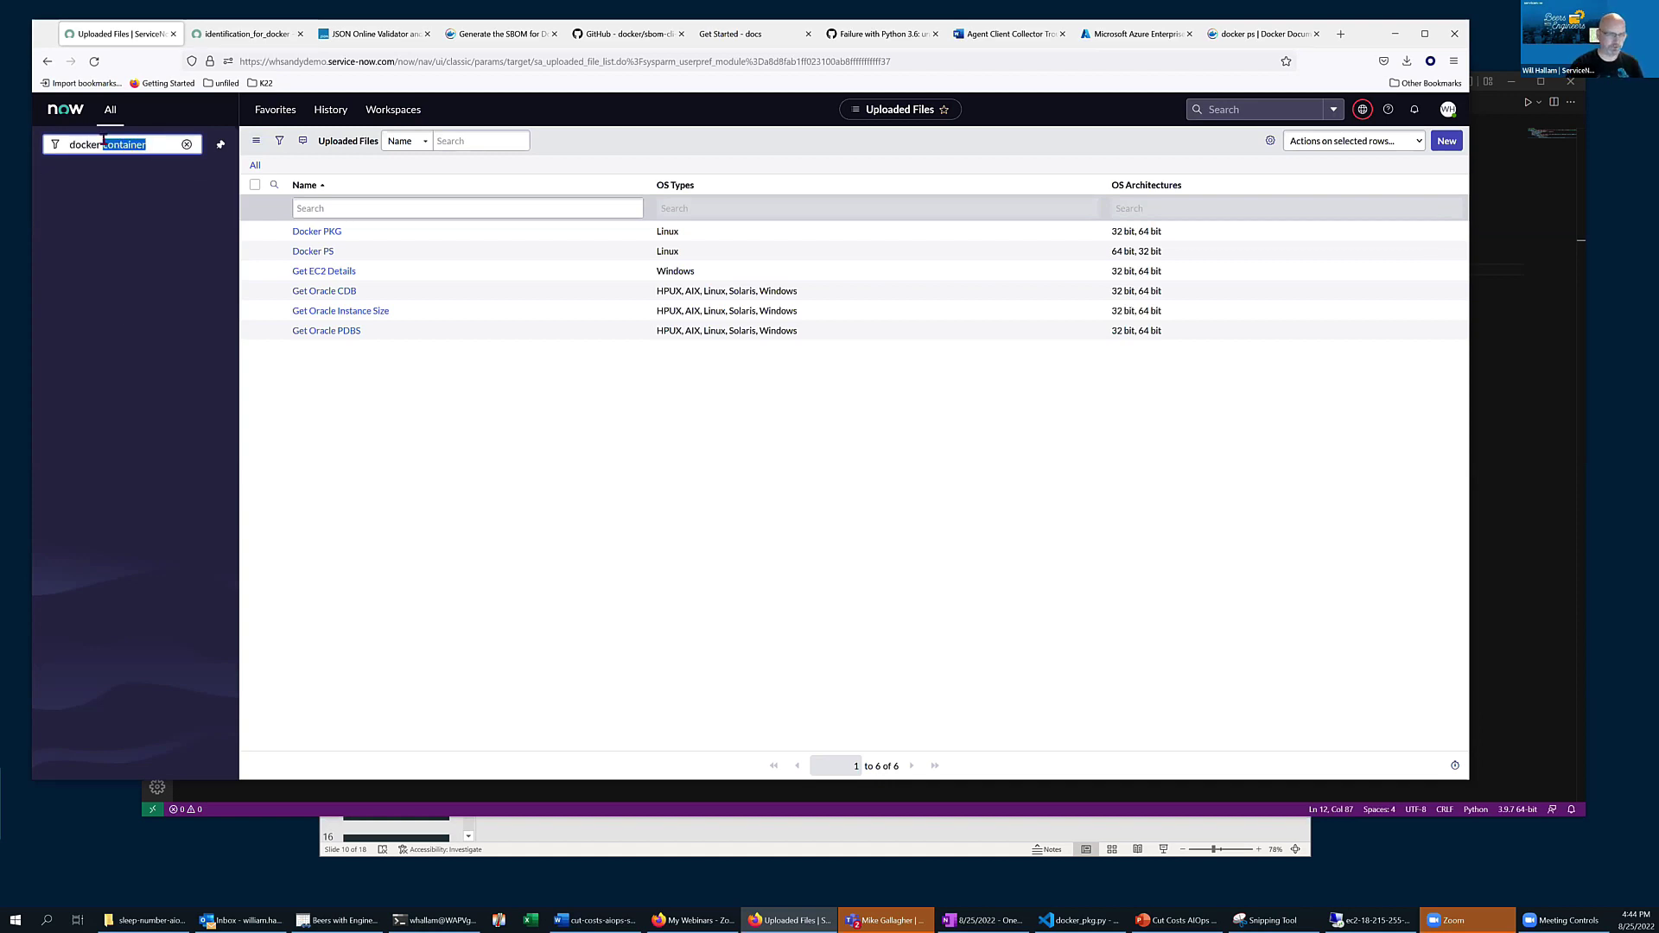
left_click(117, 143)
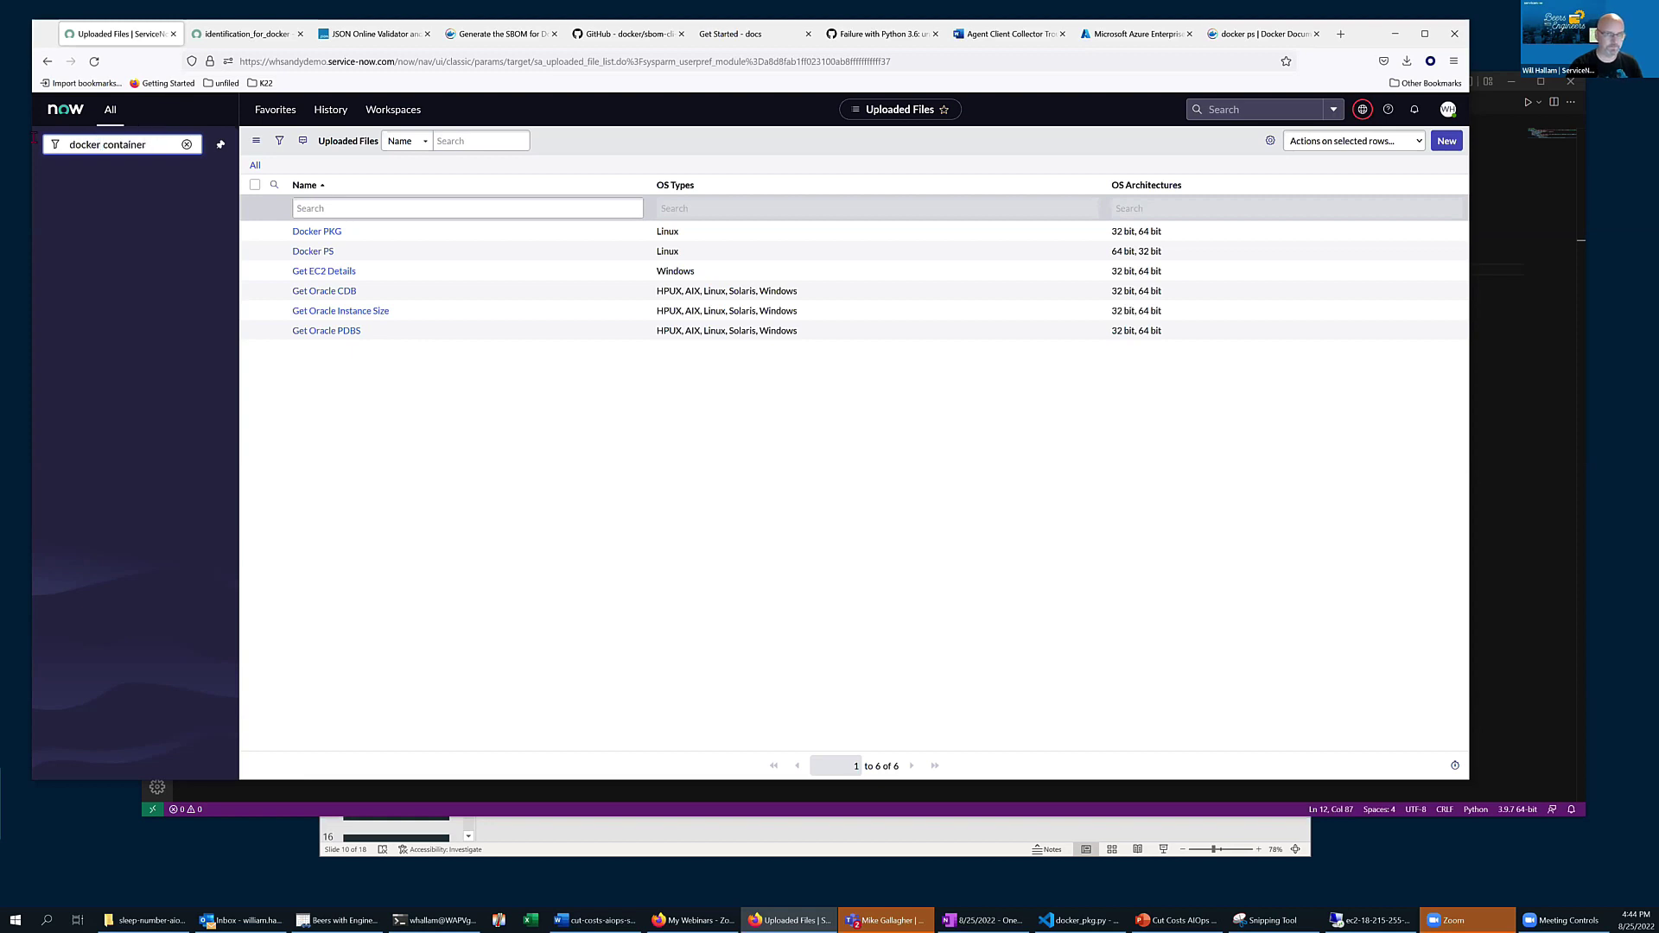
key("ctrl+a")
type("co")
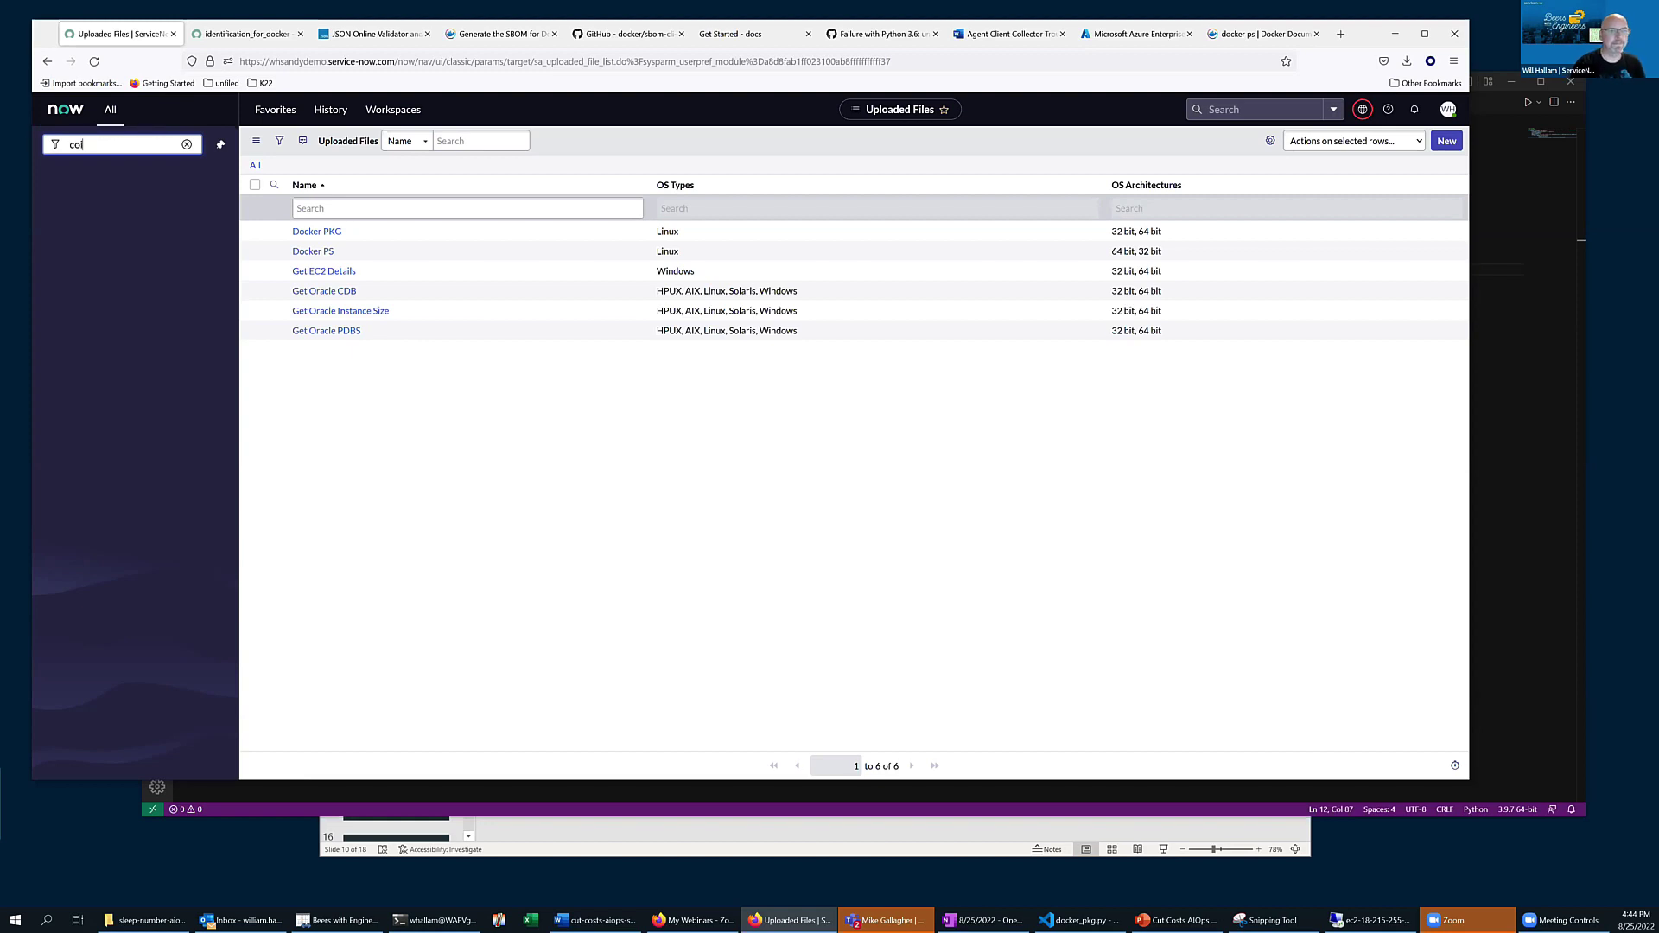
type("ntainer")
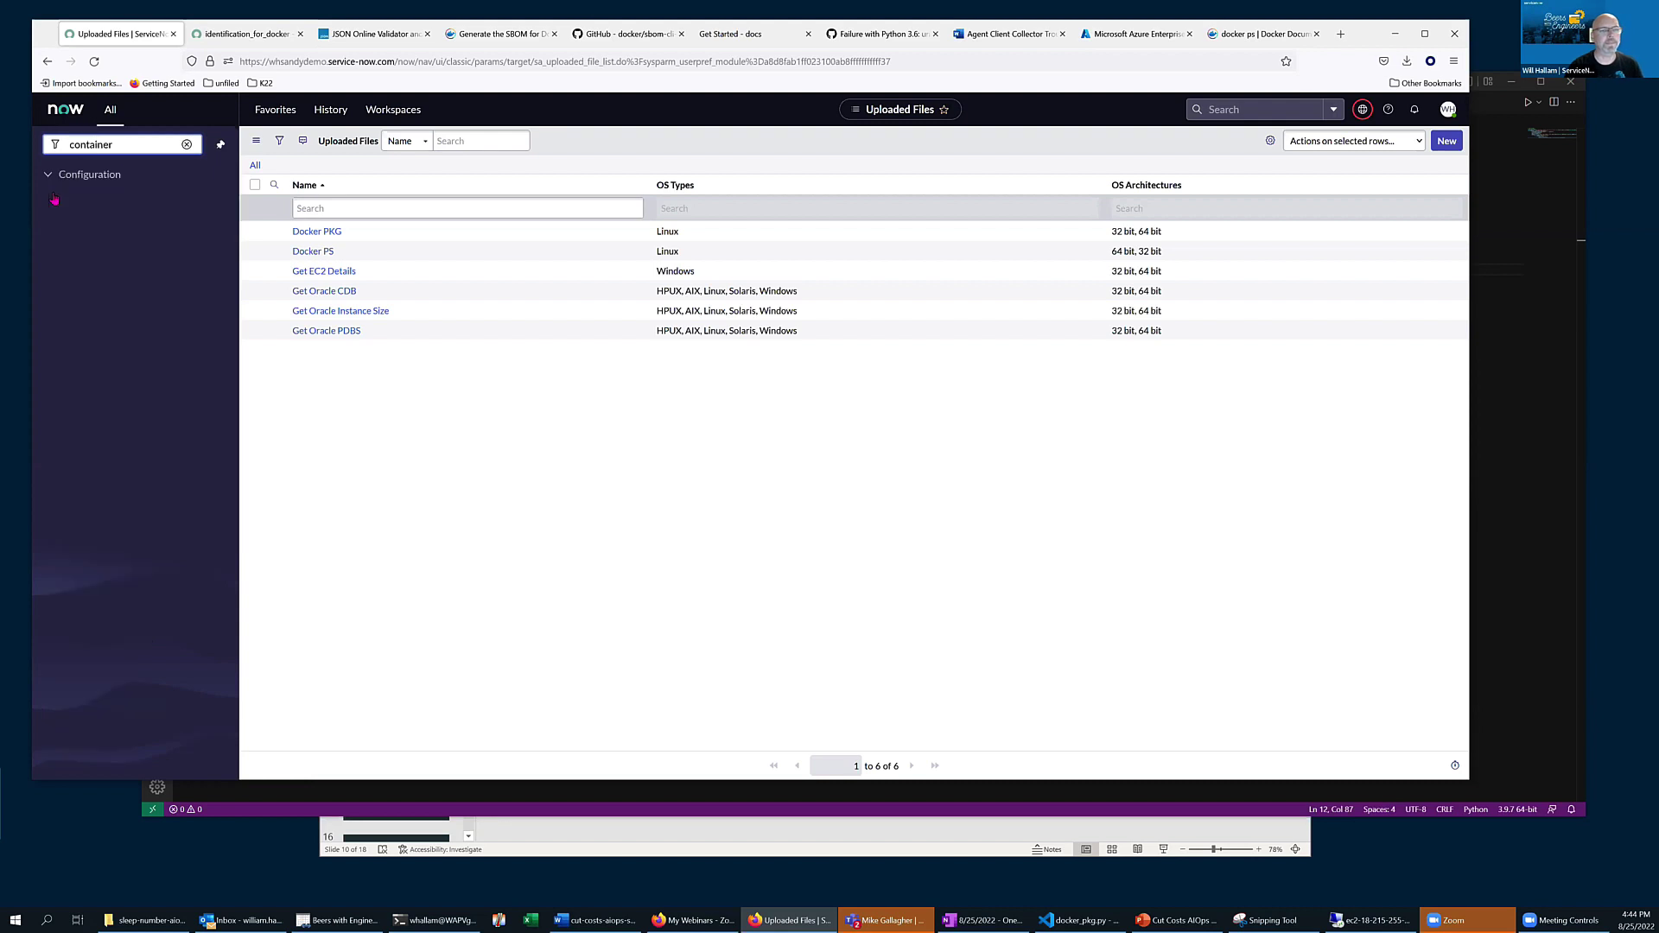
left_click(95, 212)
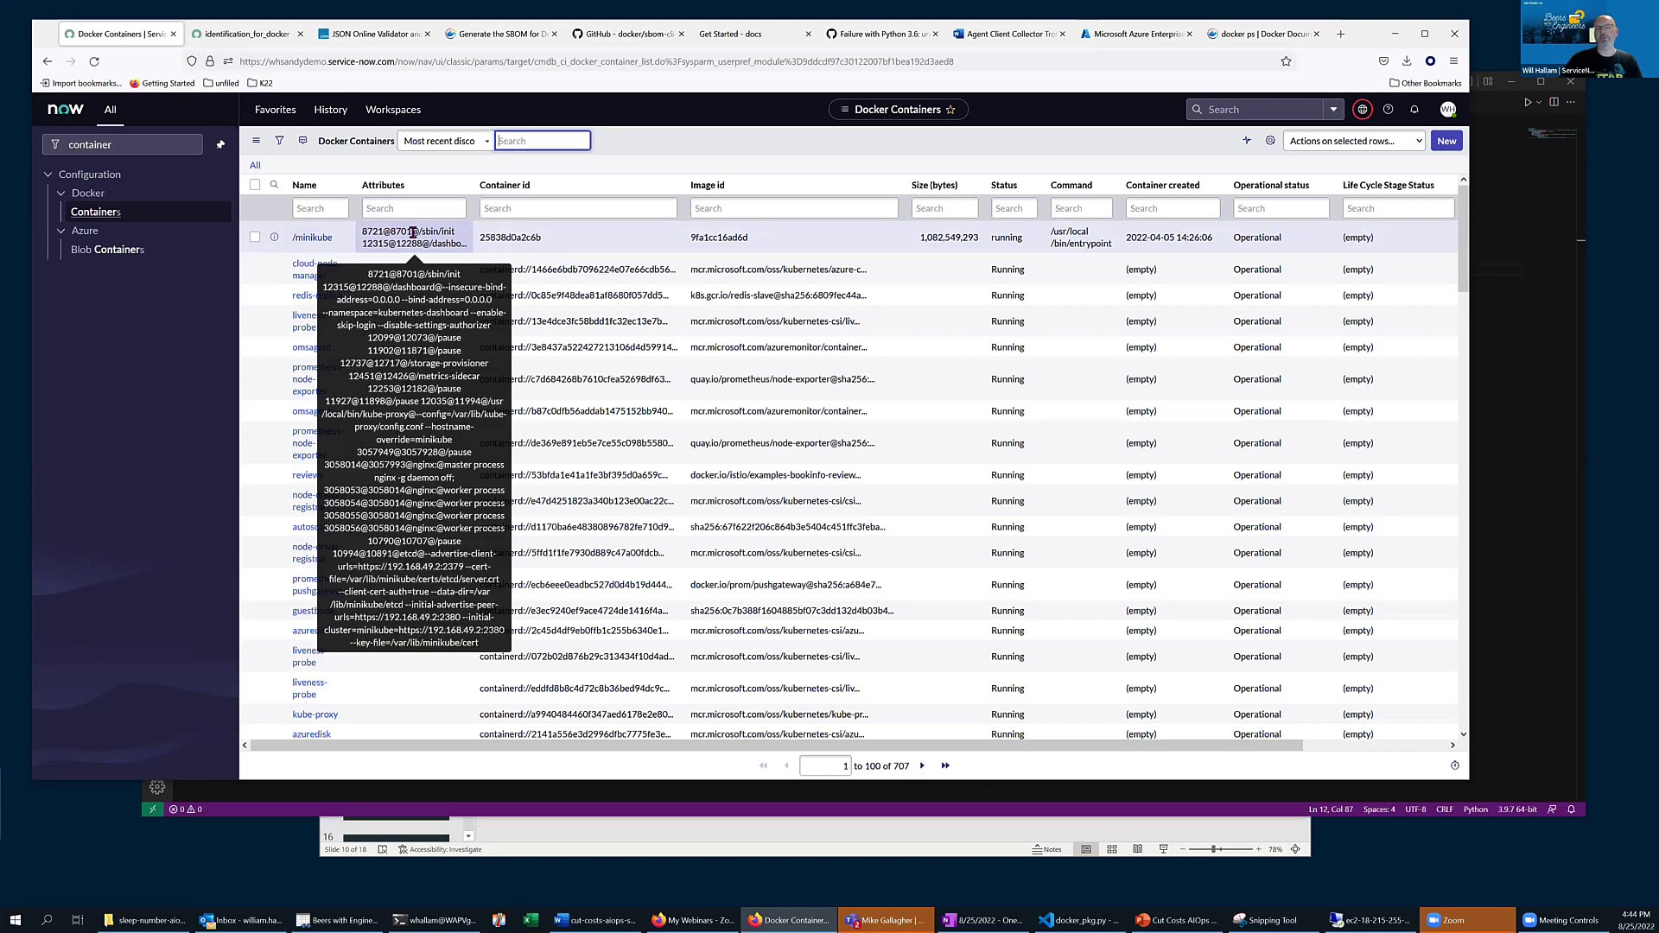
Step: Highlight the attributes target field name in the "populate running processes" pattern step and return to the Docker Containers list
left_click(250, 35)
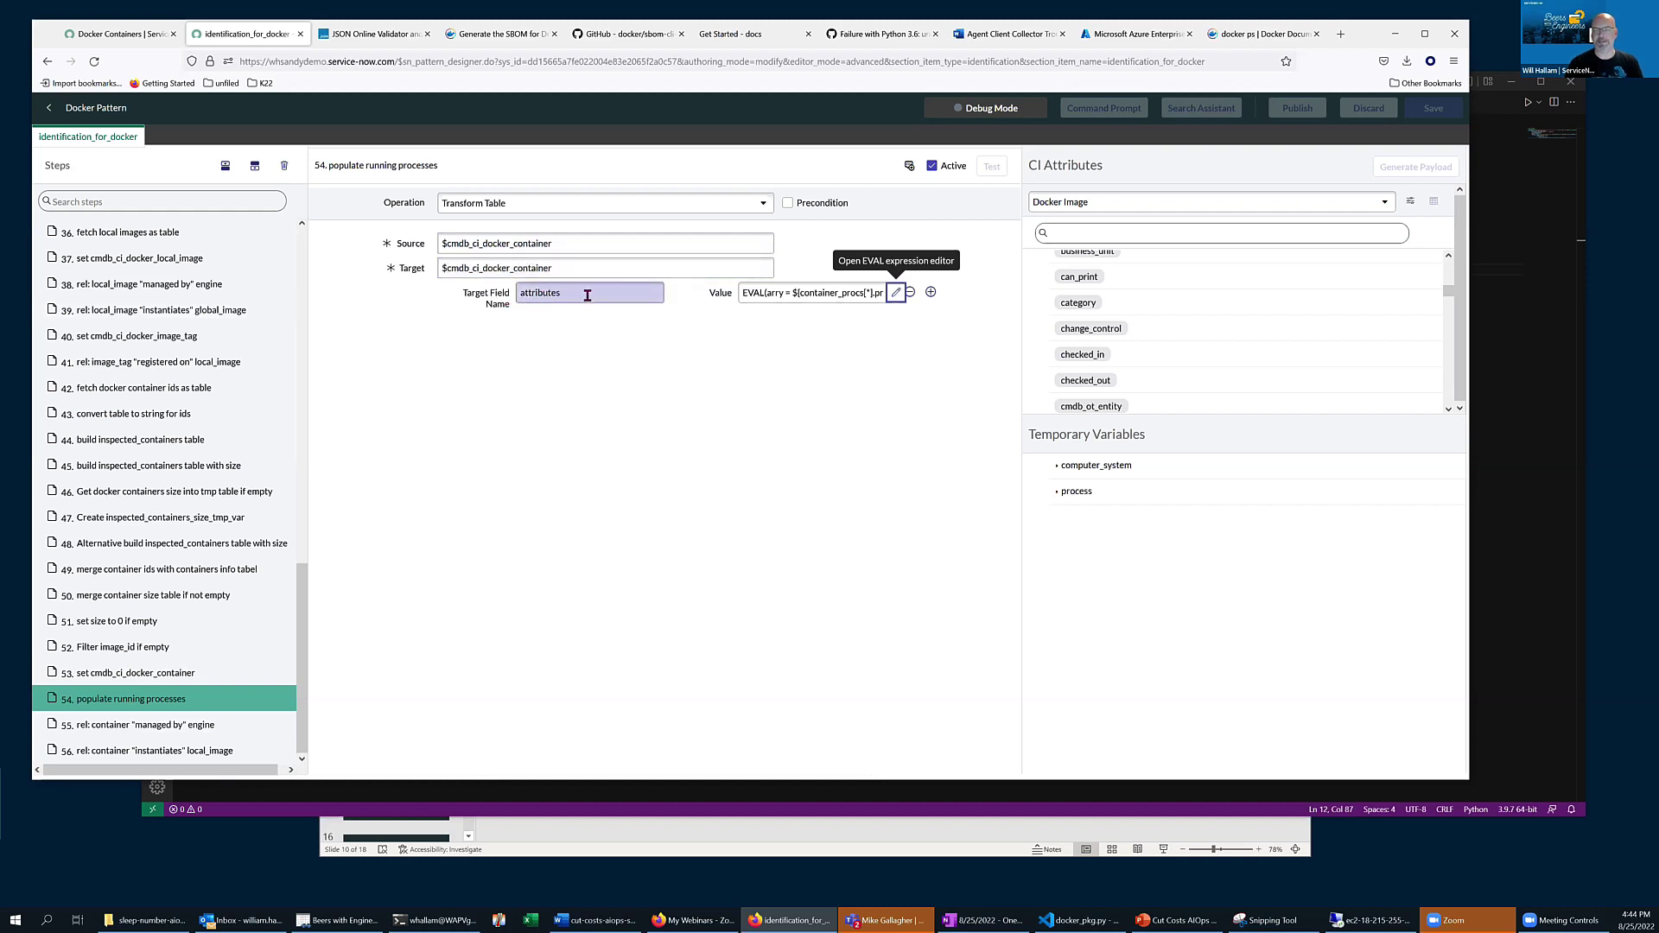
double_click(520, 292)
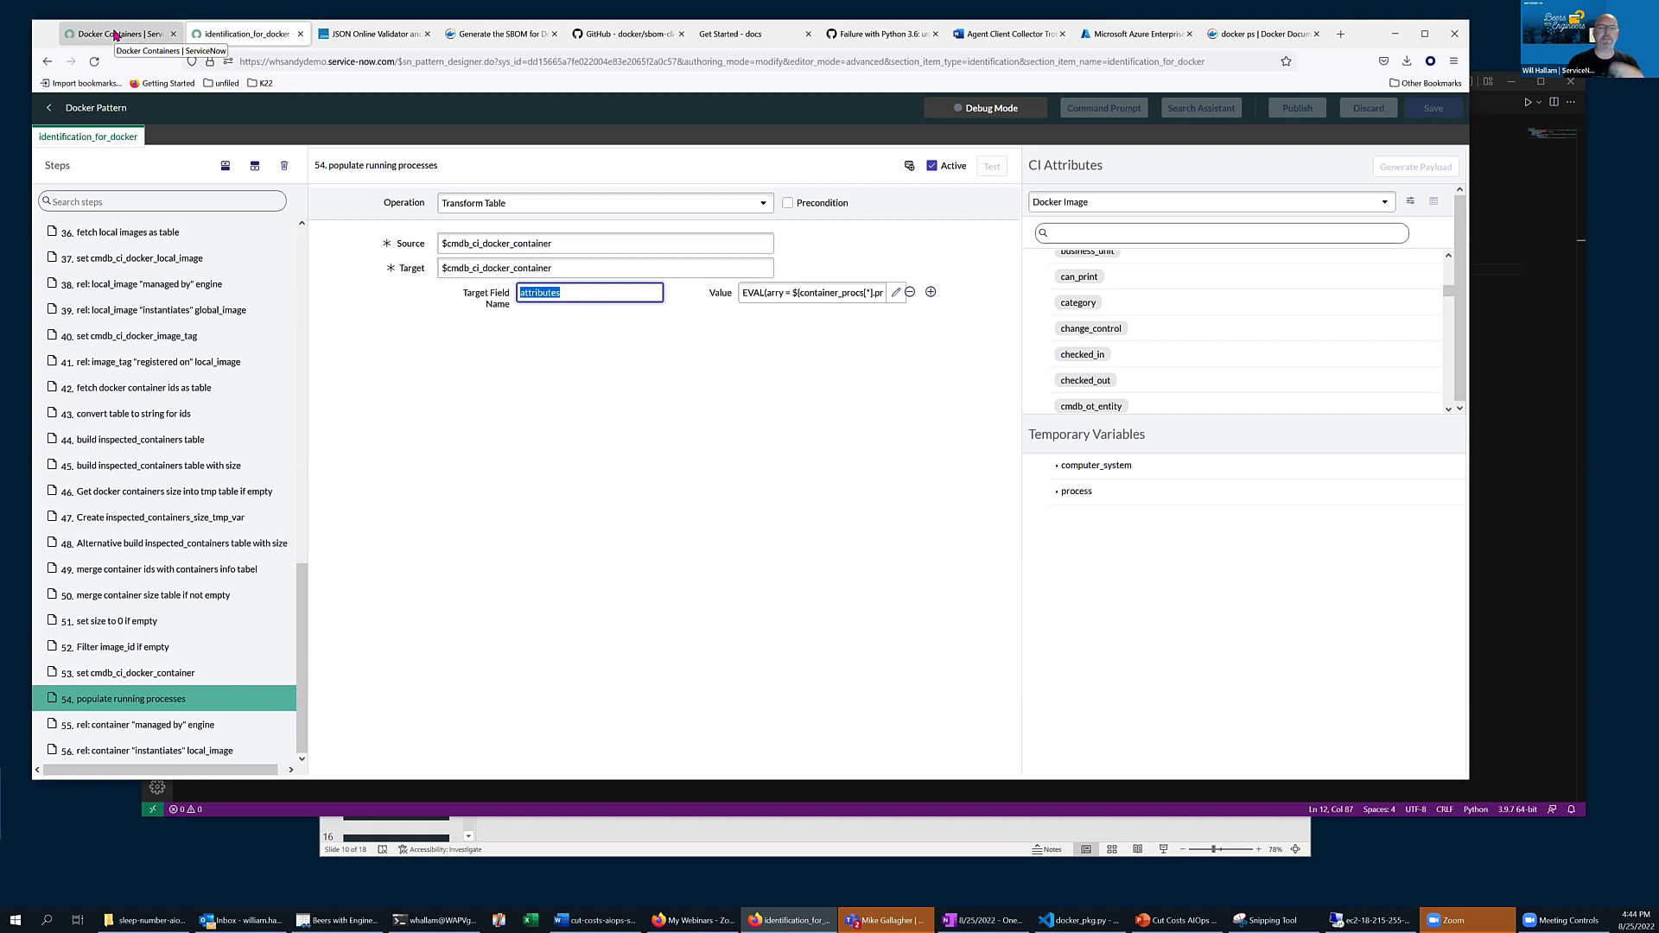
left_click(112, 33)
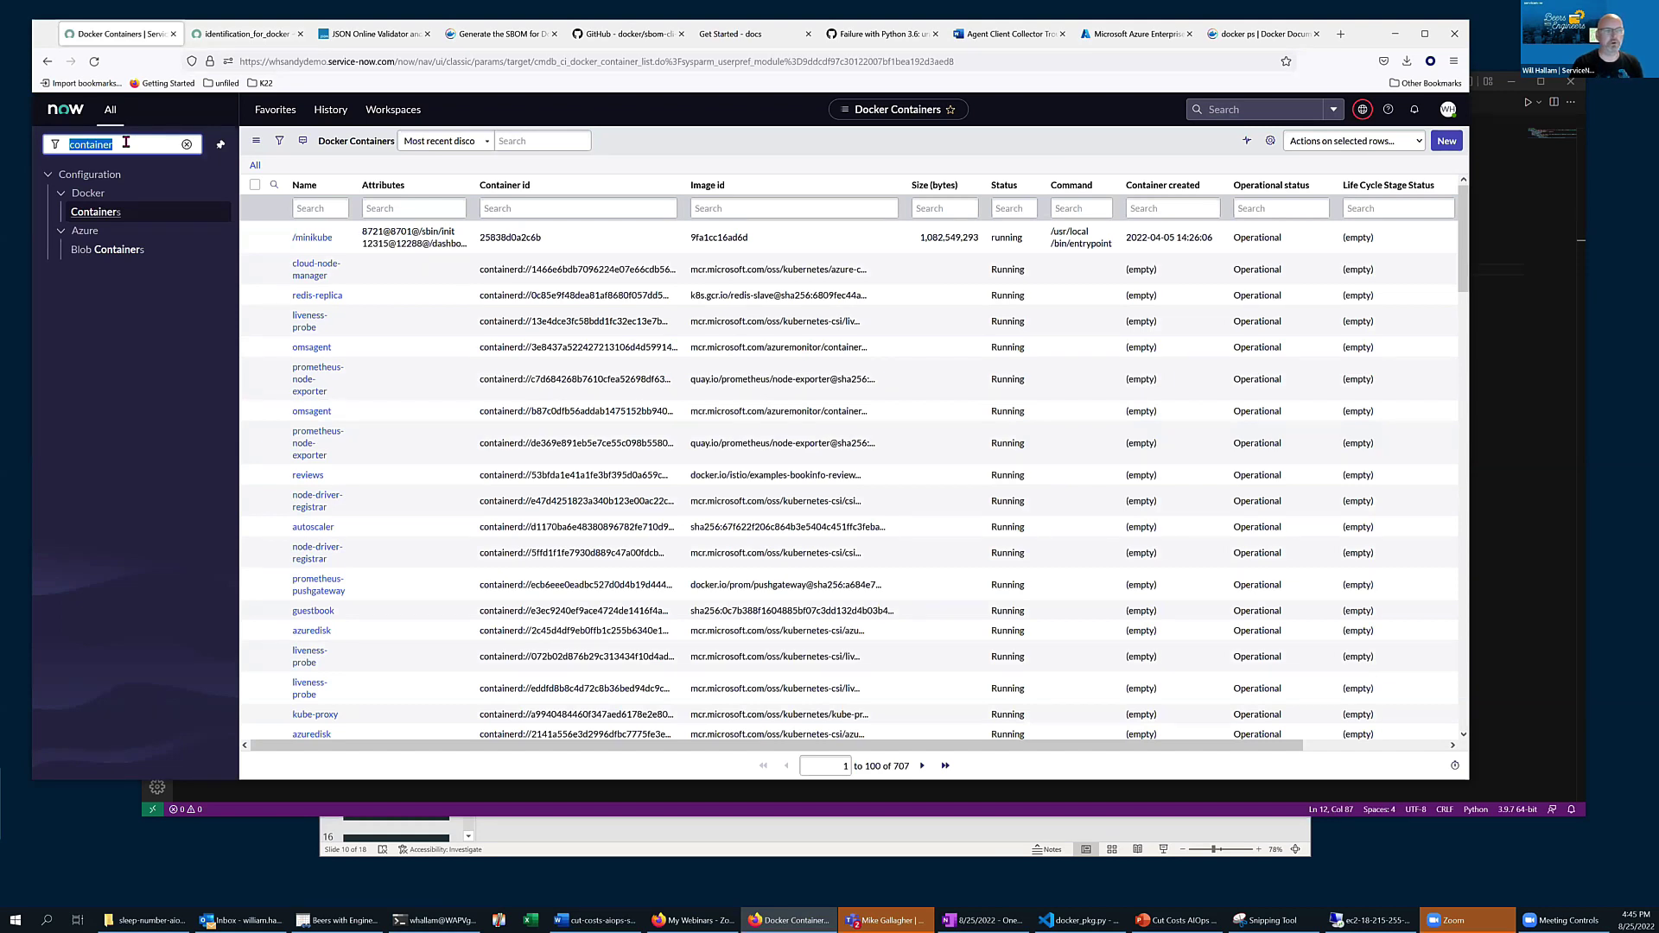
Step: Filter the navigation for "pattern des", open Pre Post Processing, and open the Container Processes script record
type("pattern")
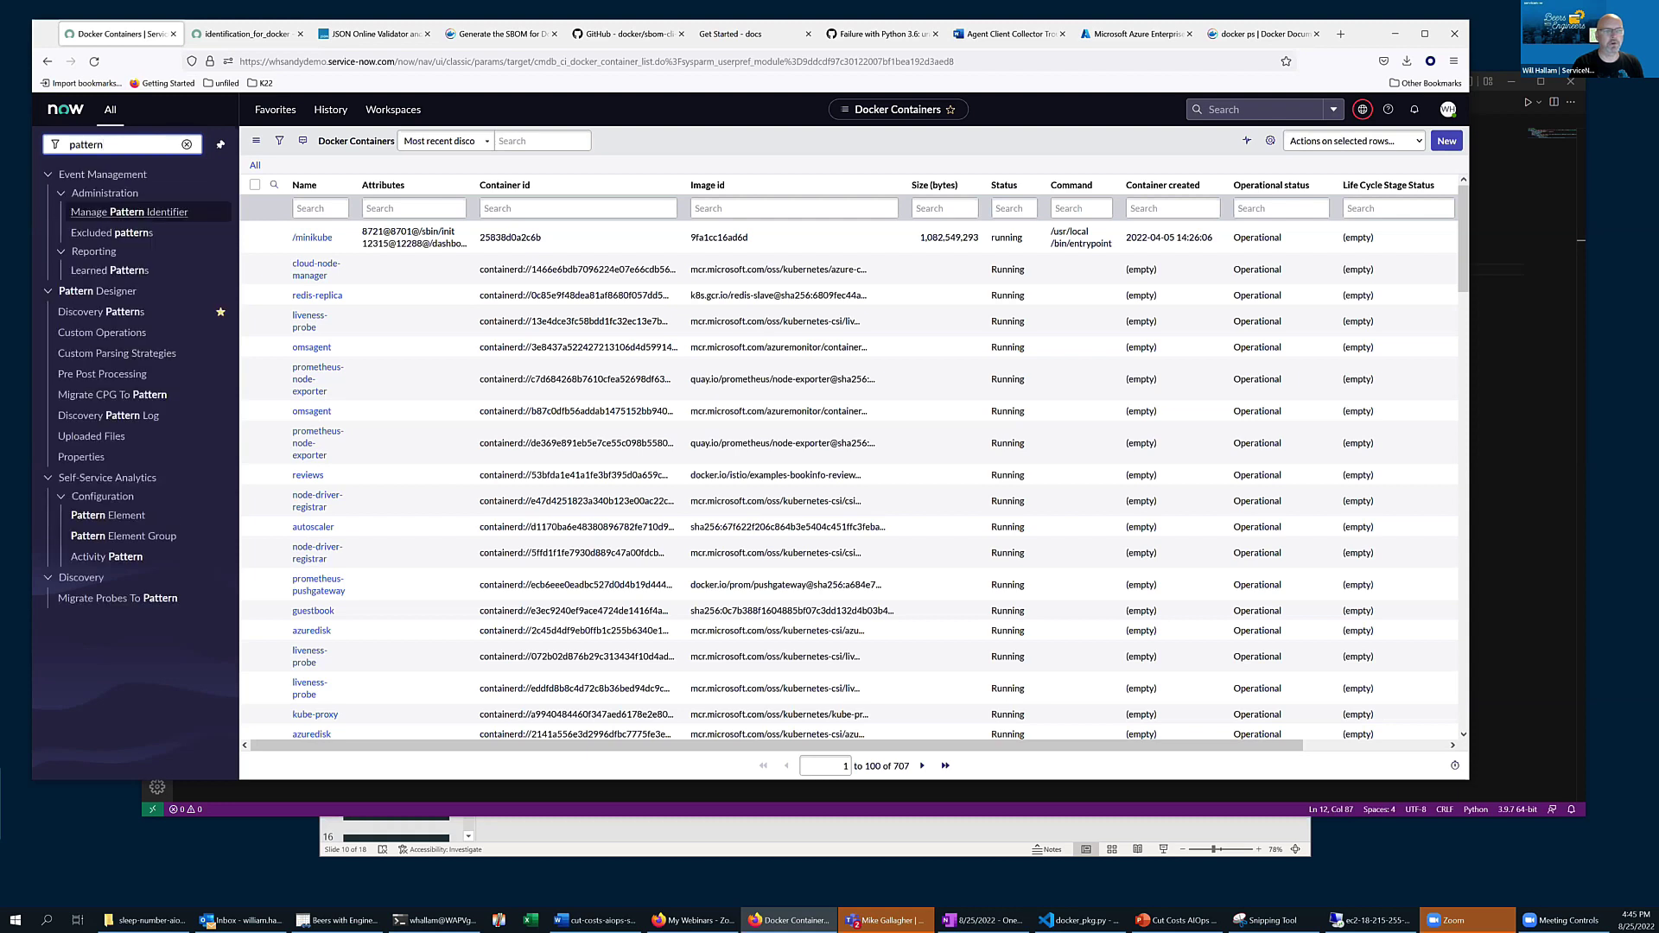
type(" des")
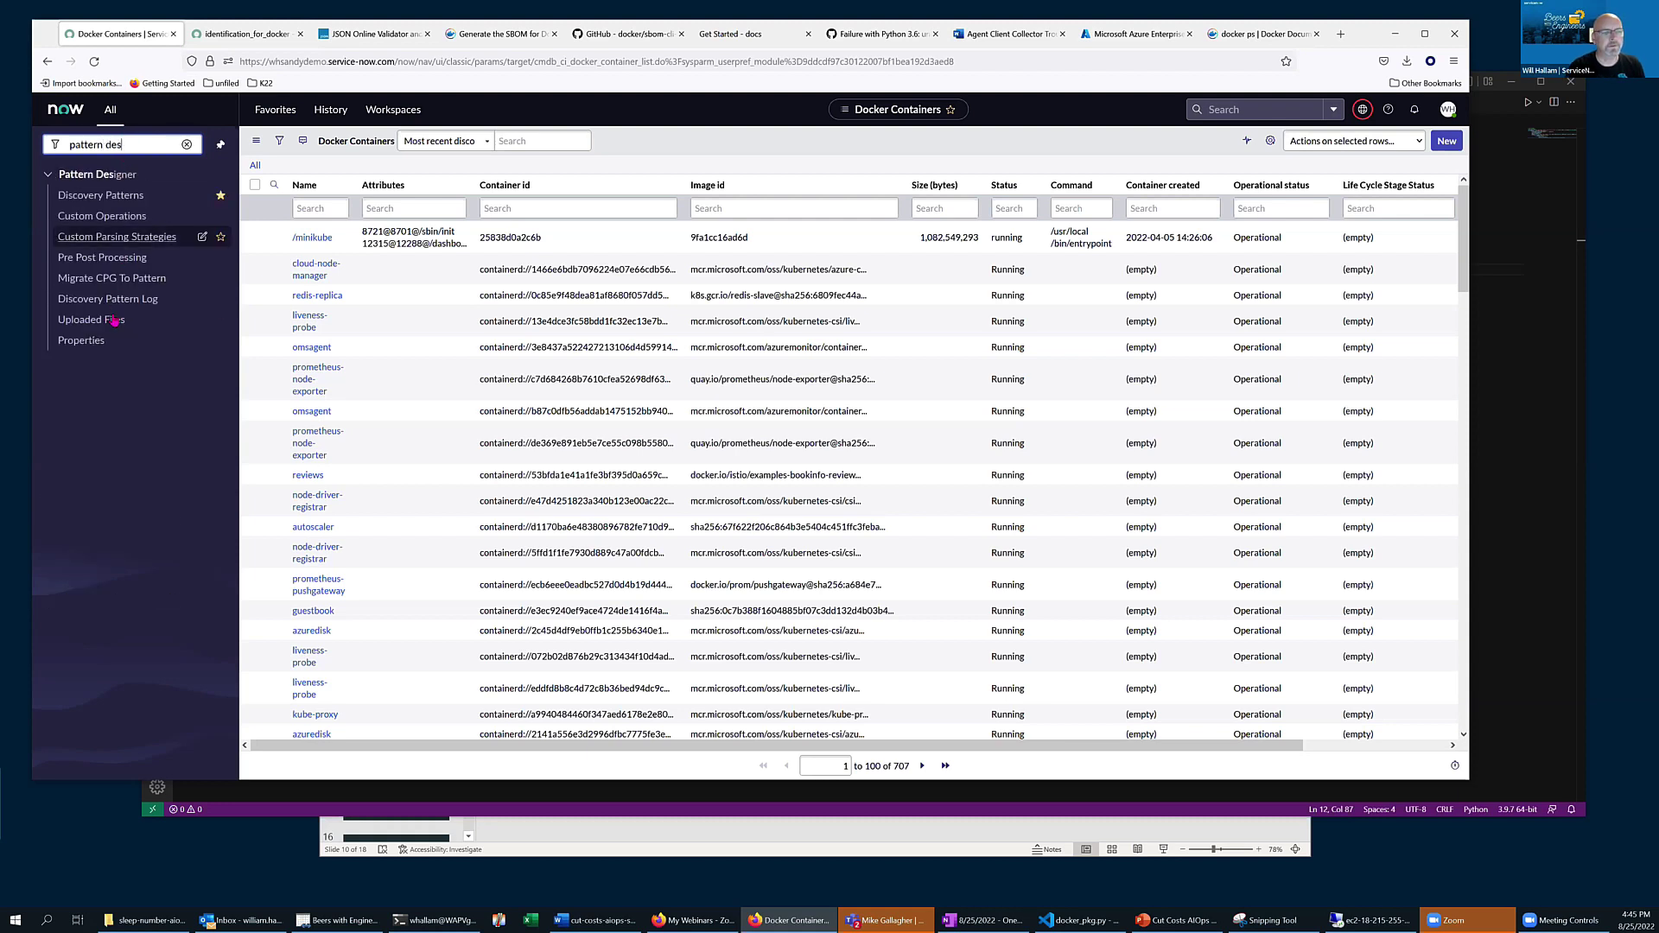
left_click(104, 257)
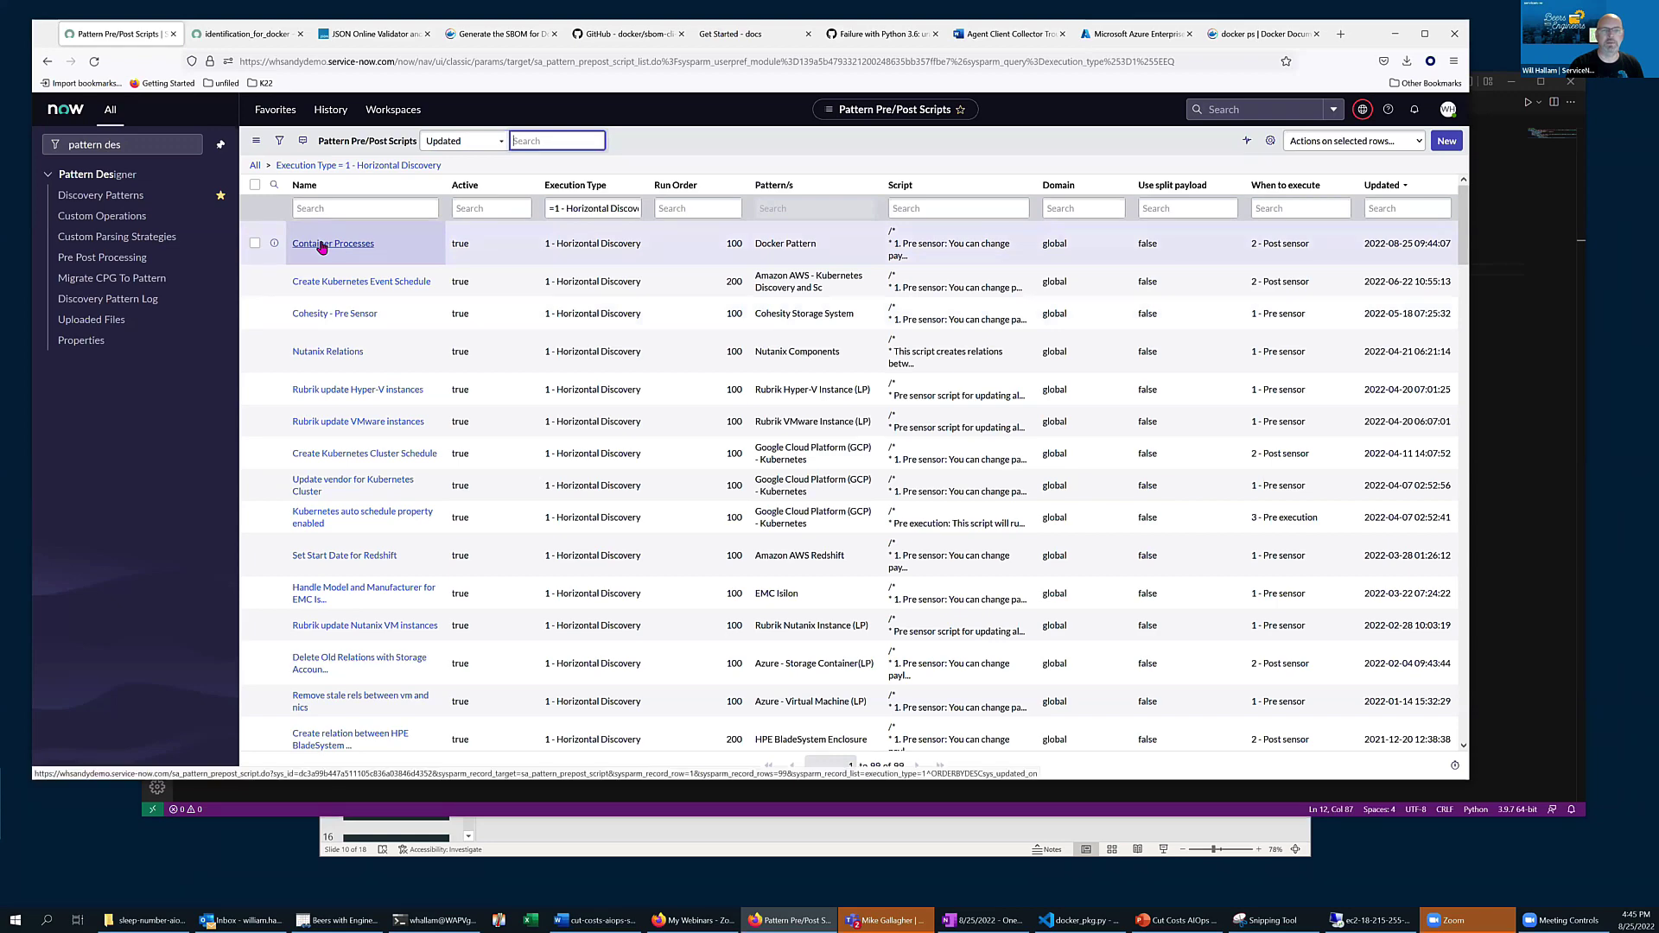
left_click(367, 391)
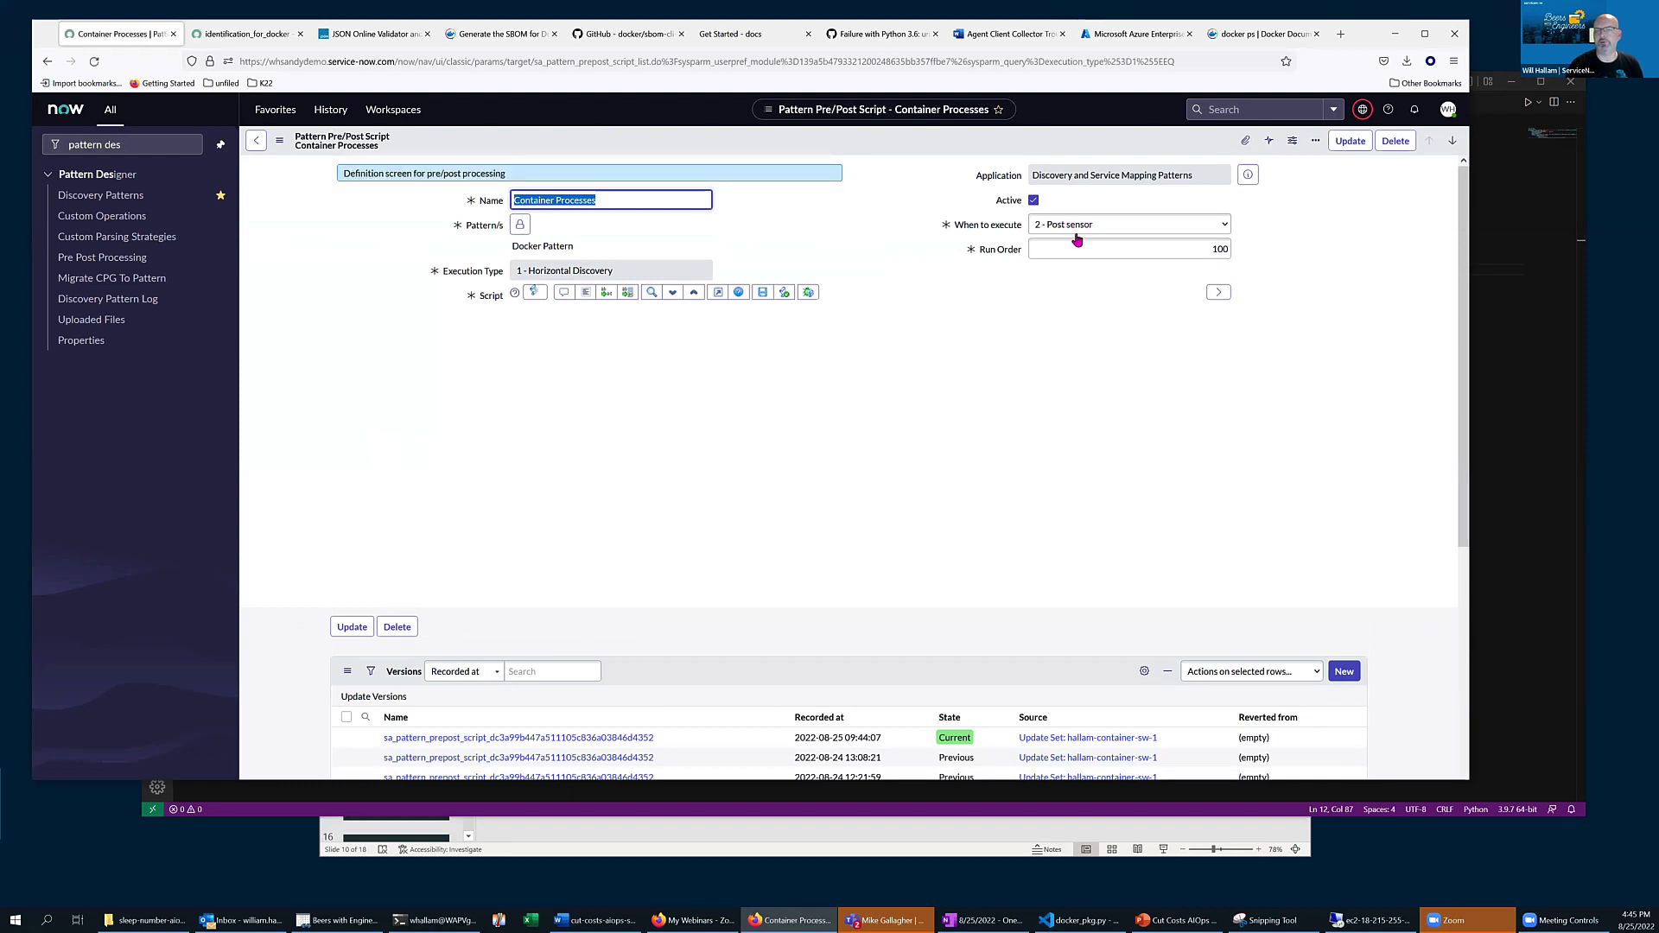
Step: Review the Container Processes script, highlighting the cmdb_ci_docker_container class name, the attributes lookup line and the if (procs) condition
mouse_move(1225, 348)
left_mouse_down()
mouse_move(1228, 377)
mouse_move(1228, 359)
left_mouse_up()
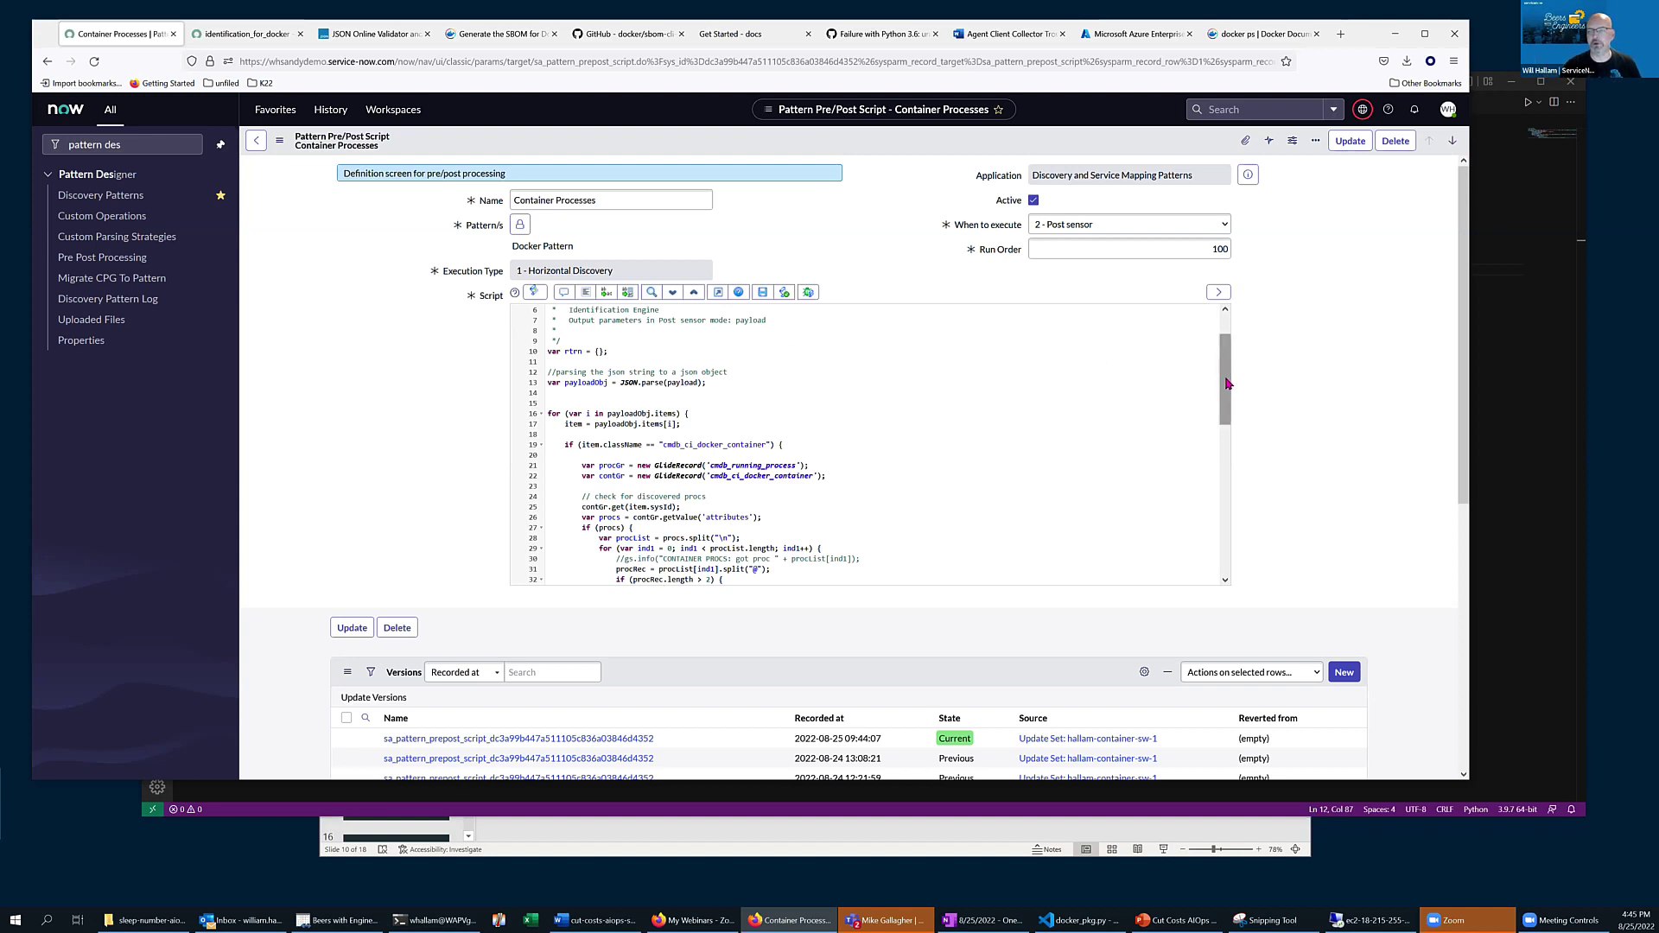
left_click_drag(1227, 383, 1228, 412)
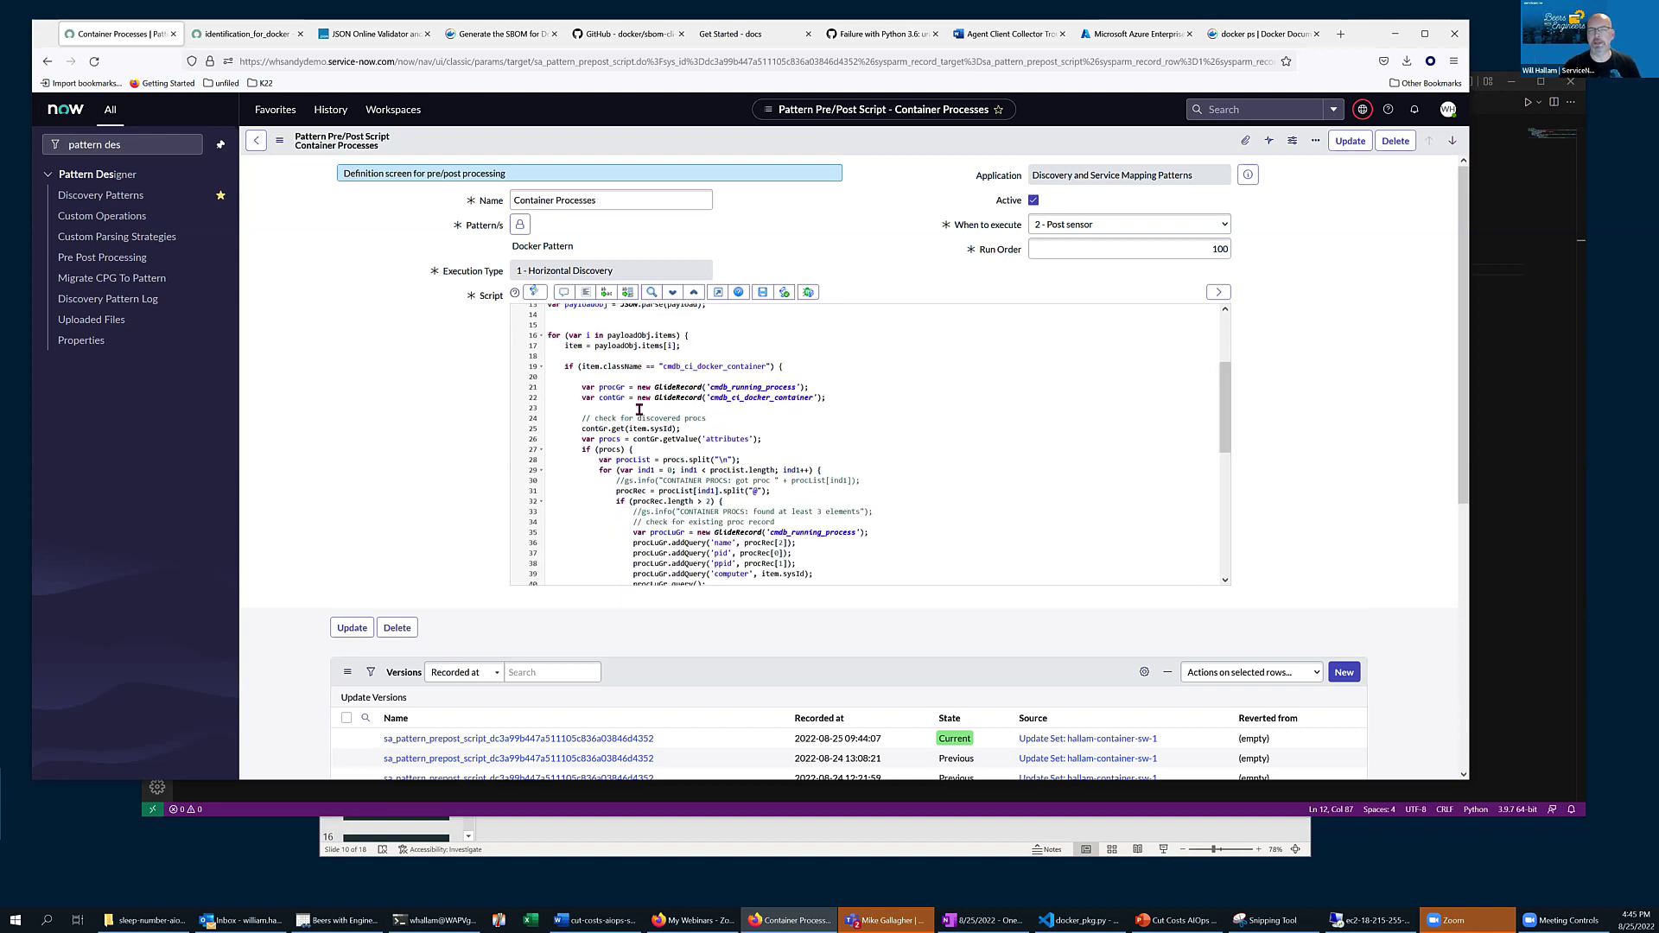
double_click(682, 367)
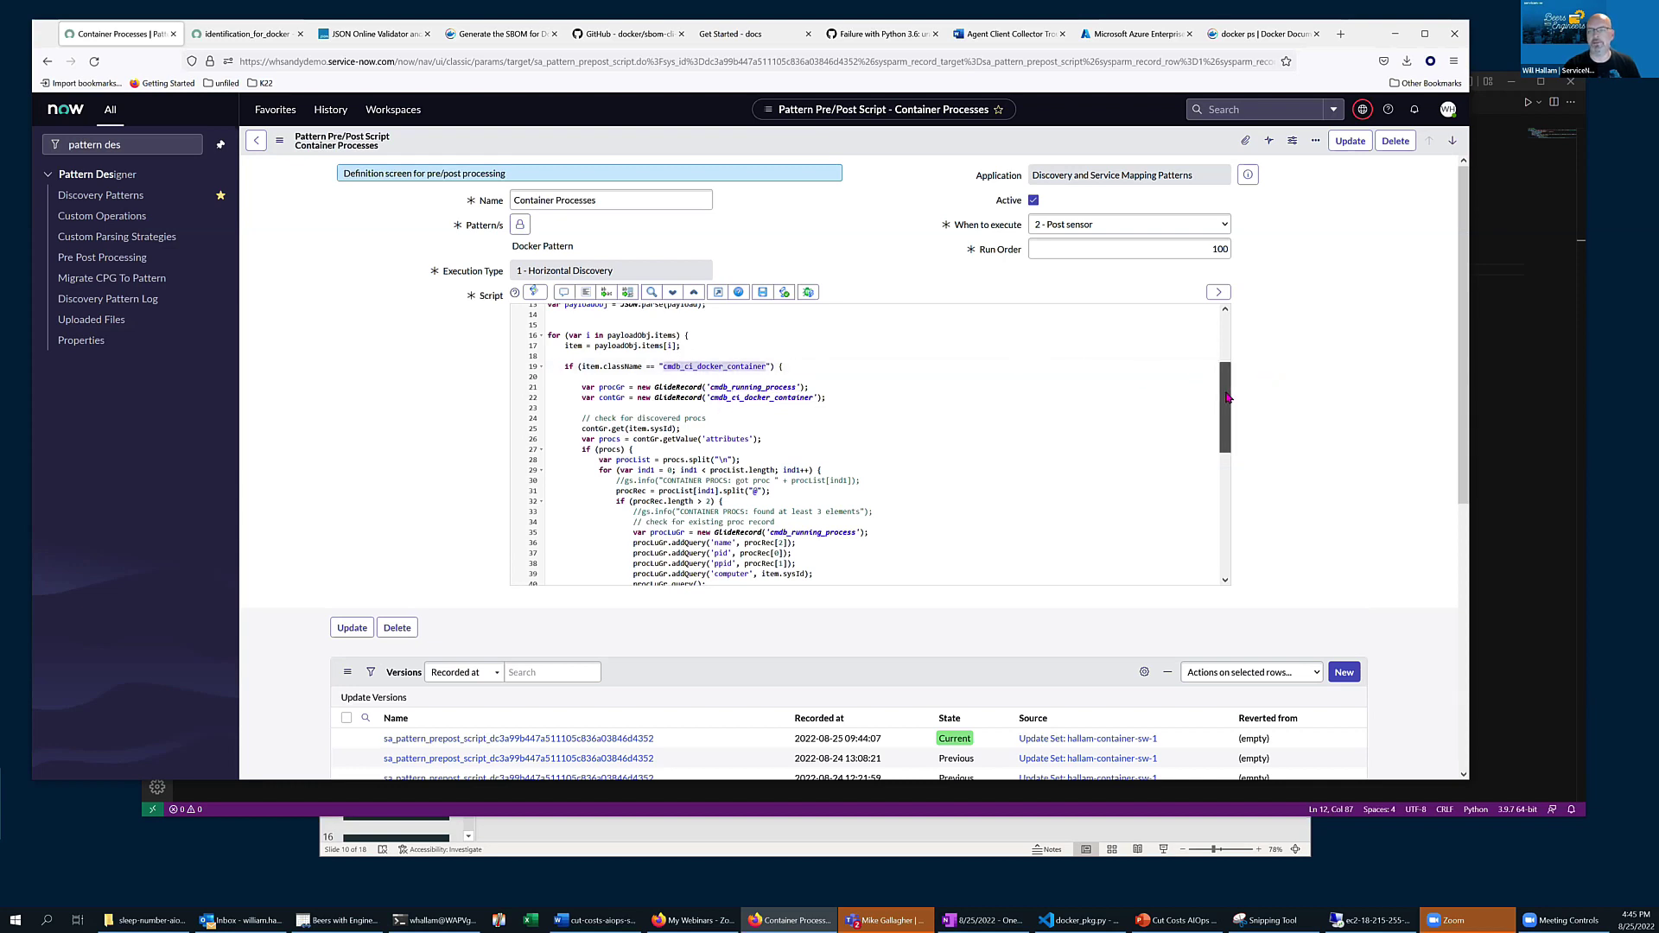
left_click_drag(1227, 380, 1229, 400)
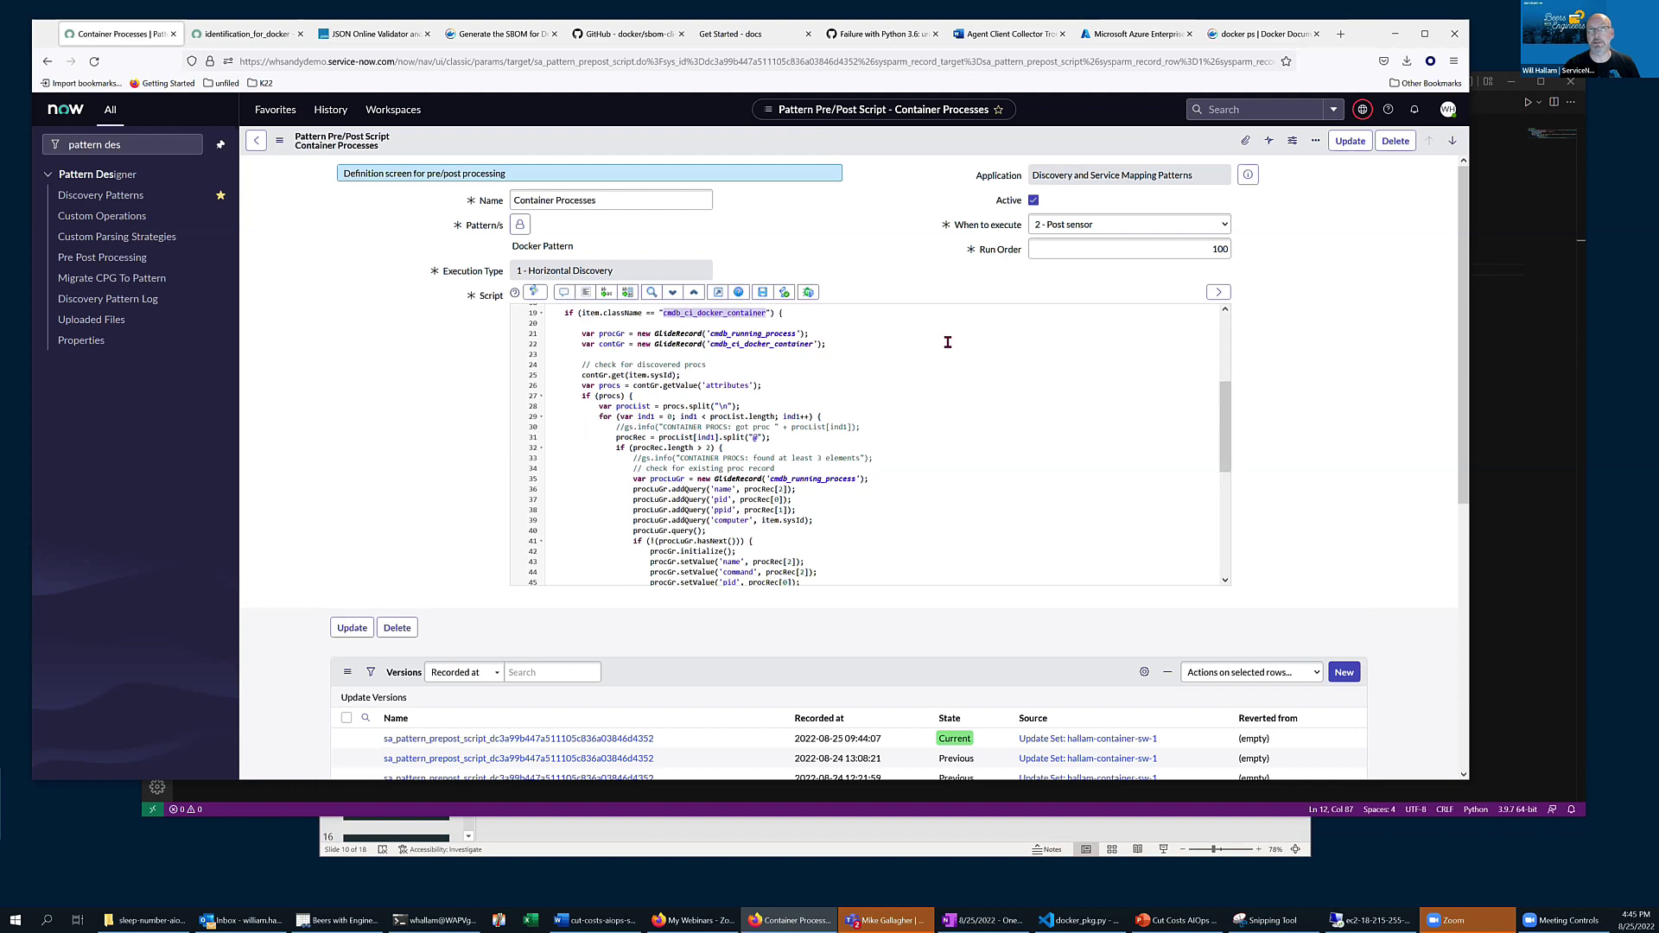
triple_click(762, 385)
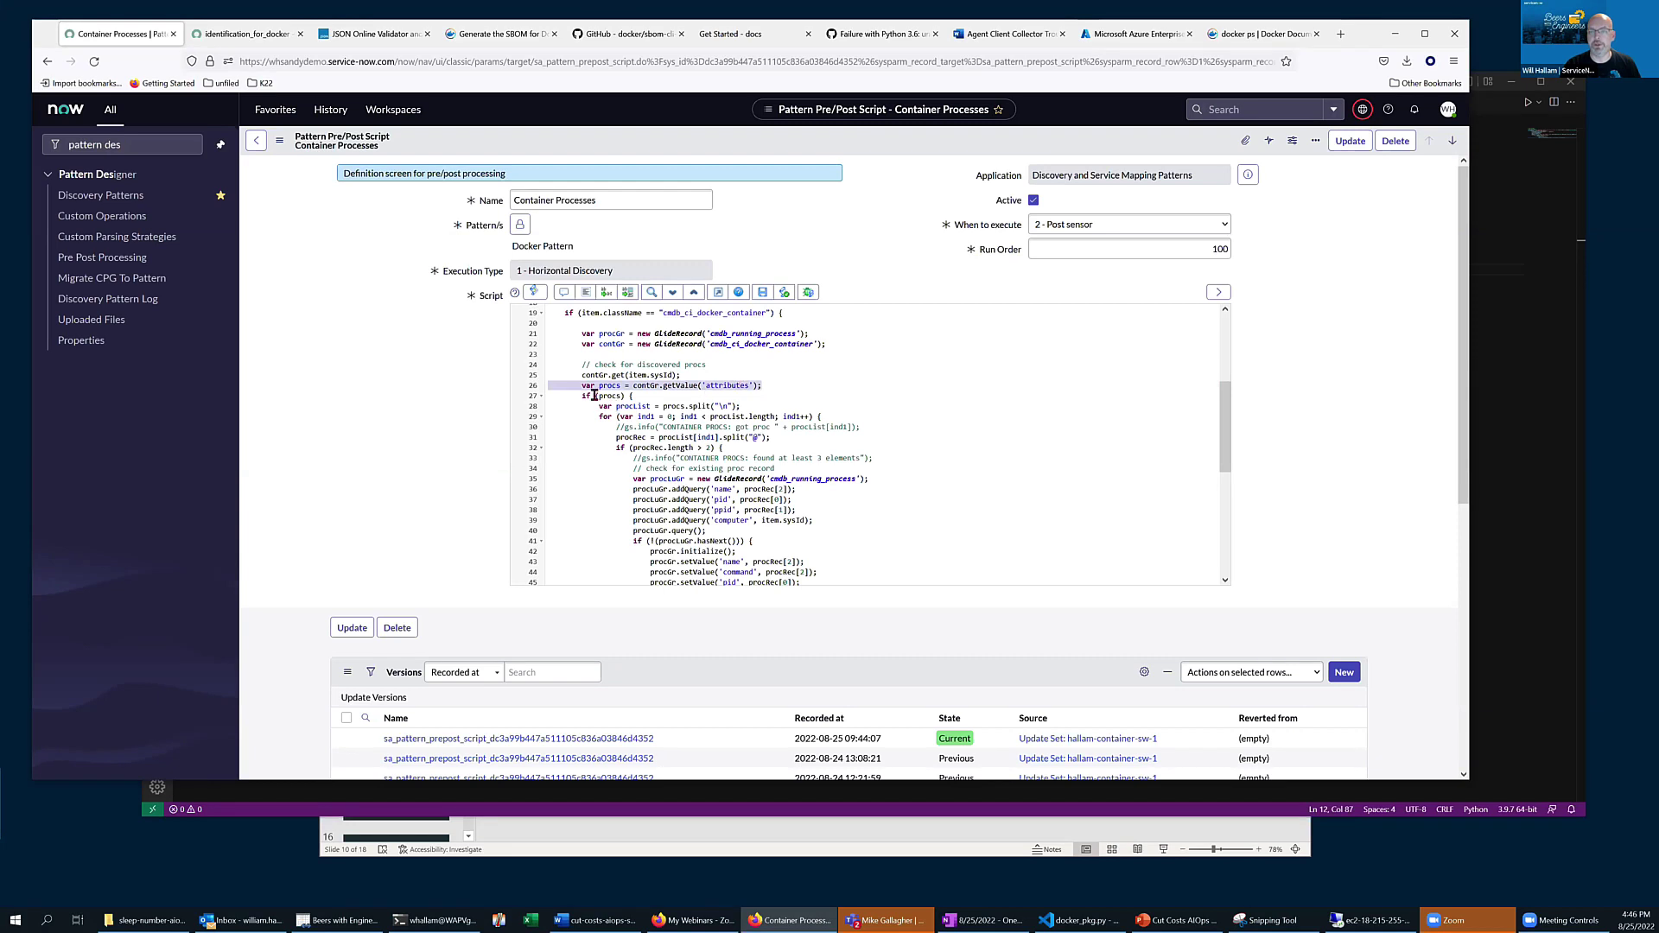
left_click_drag(579, 395, 652, 400)
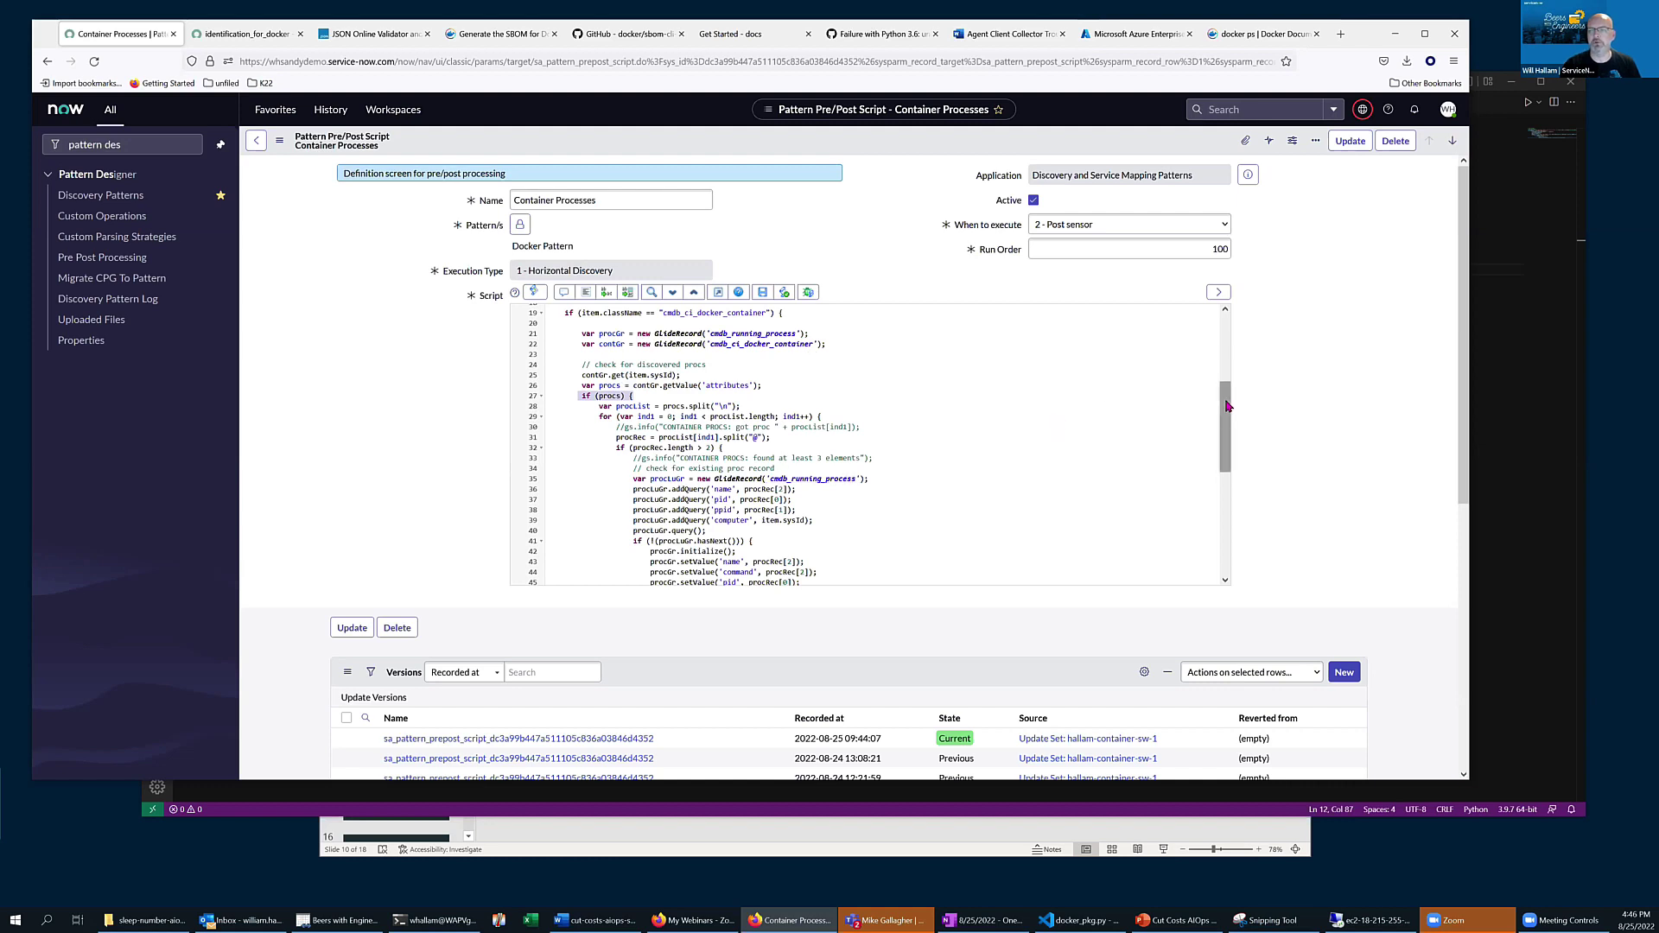
Step: Highlight cmdb_running_process in the script's existing-record check and review the code that inserts new process records
left_click_drag(1231, 428, 1231, 452)
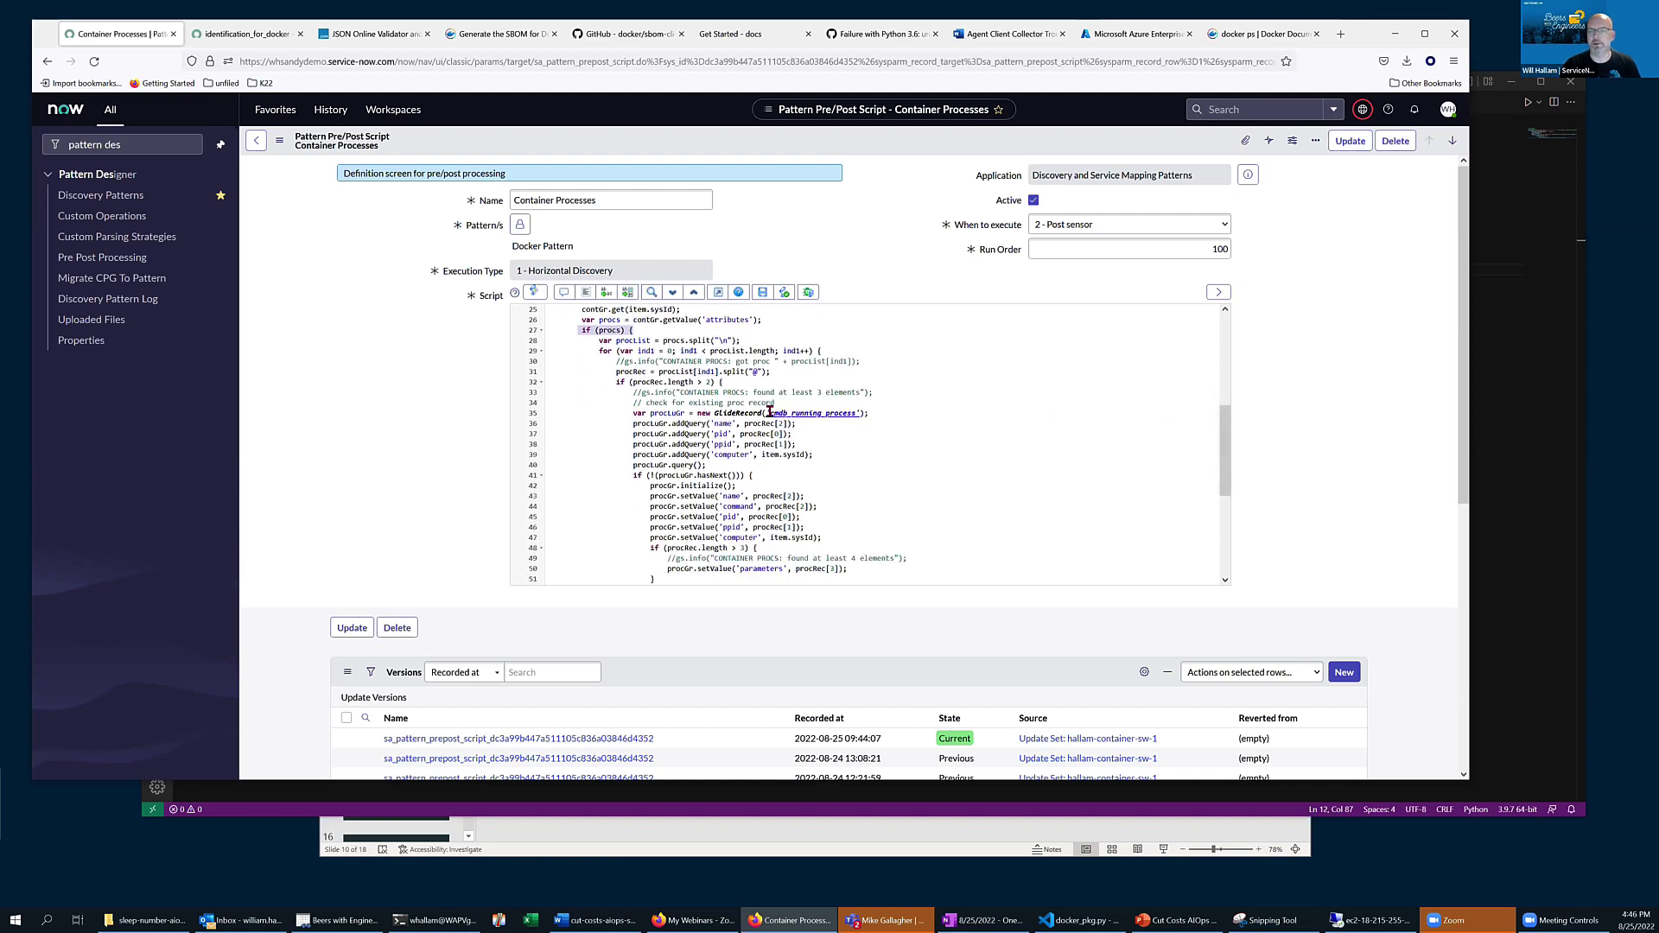
left_click(860, 416)
double_click(860, 417)
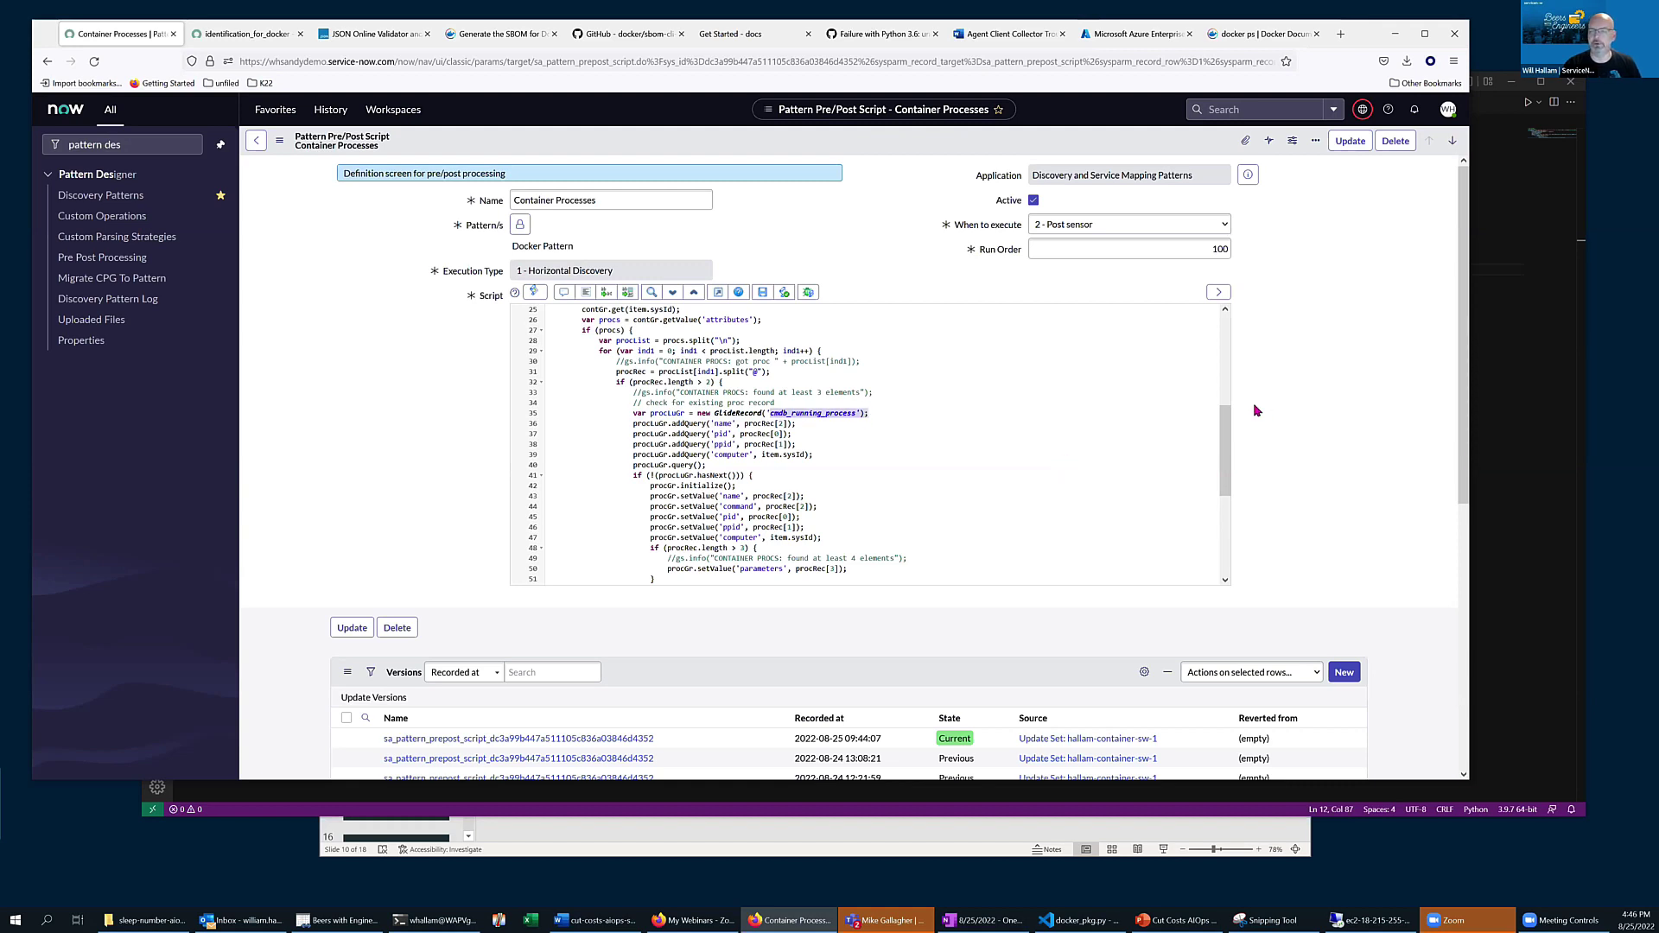
left_click_drag(1227, 432, 1226, 455)
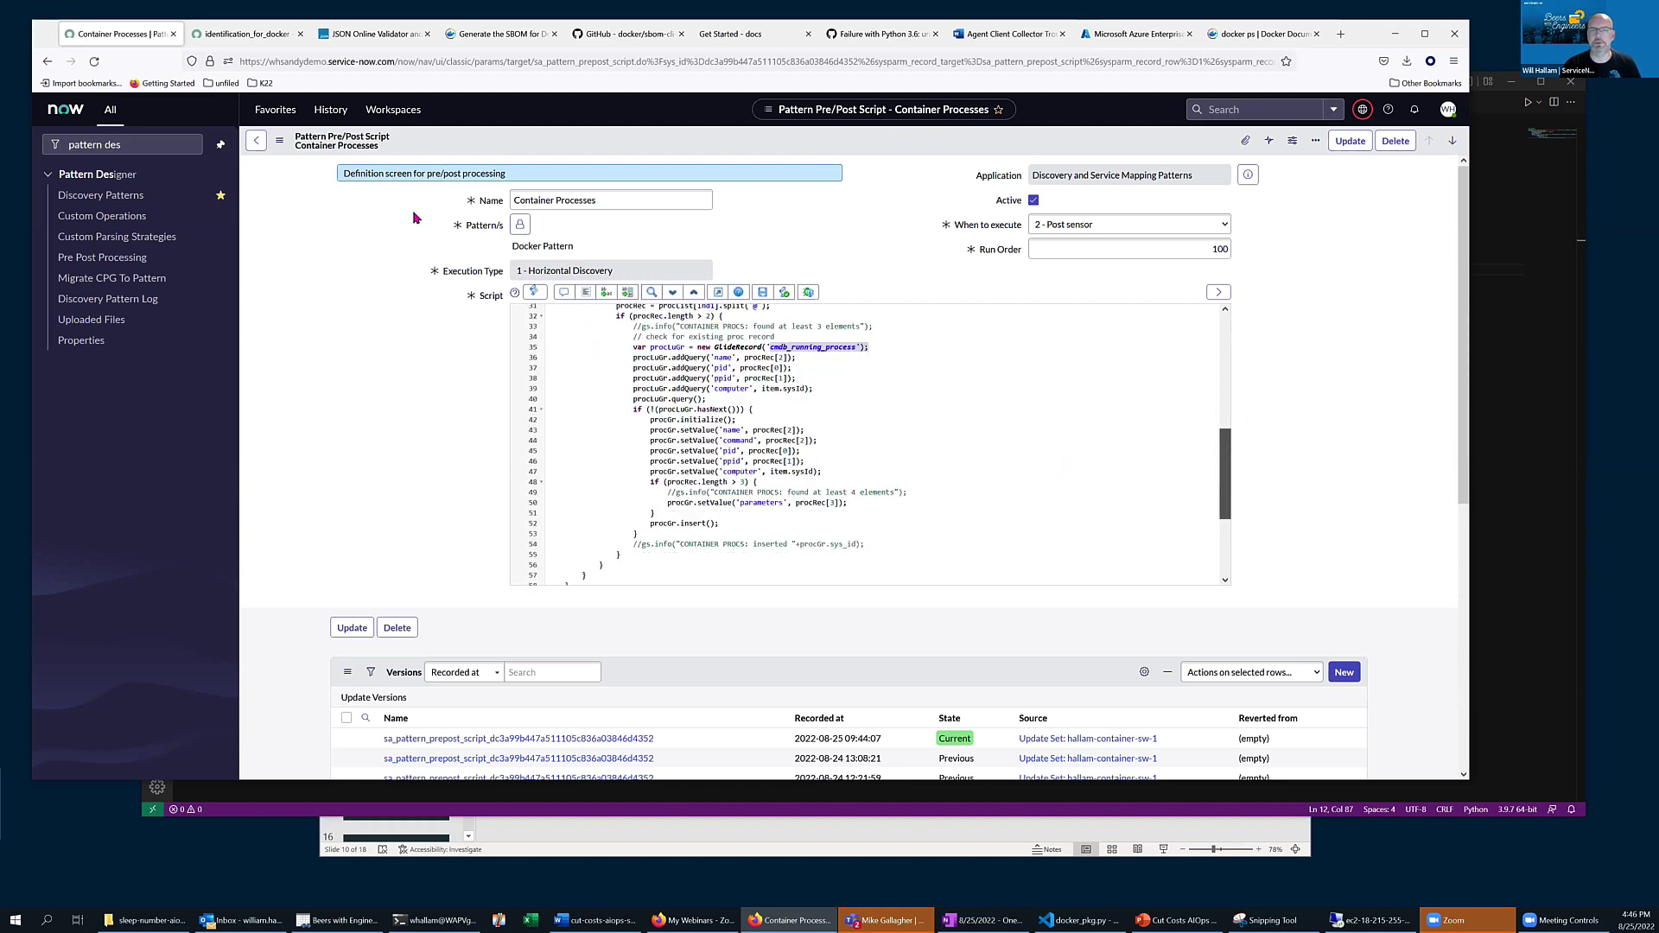
Step: Return to the Docker Containers list, open the /minikube record, and show its Running Processes related list
left_click(329, 110)
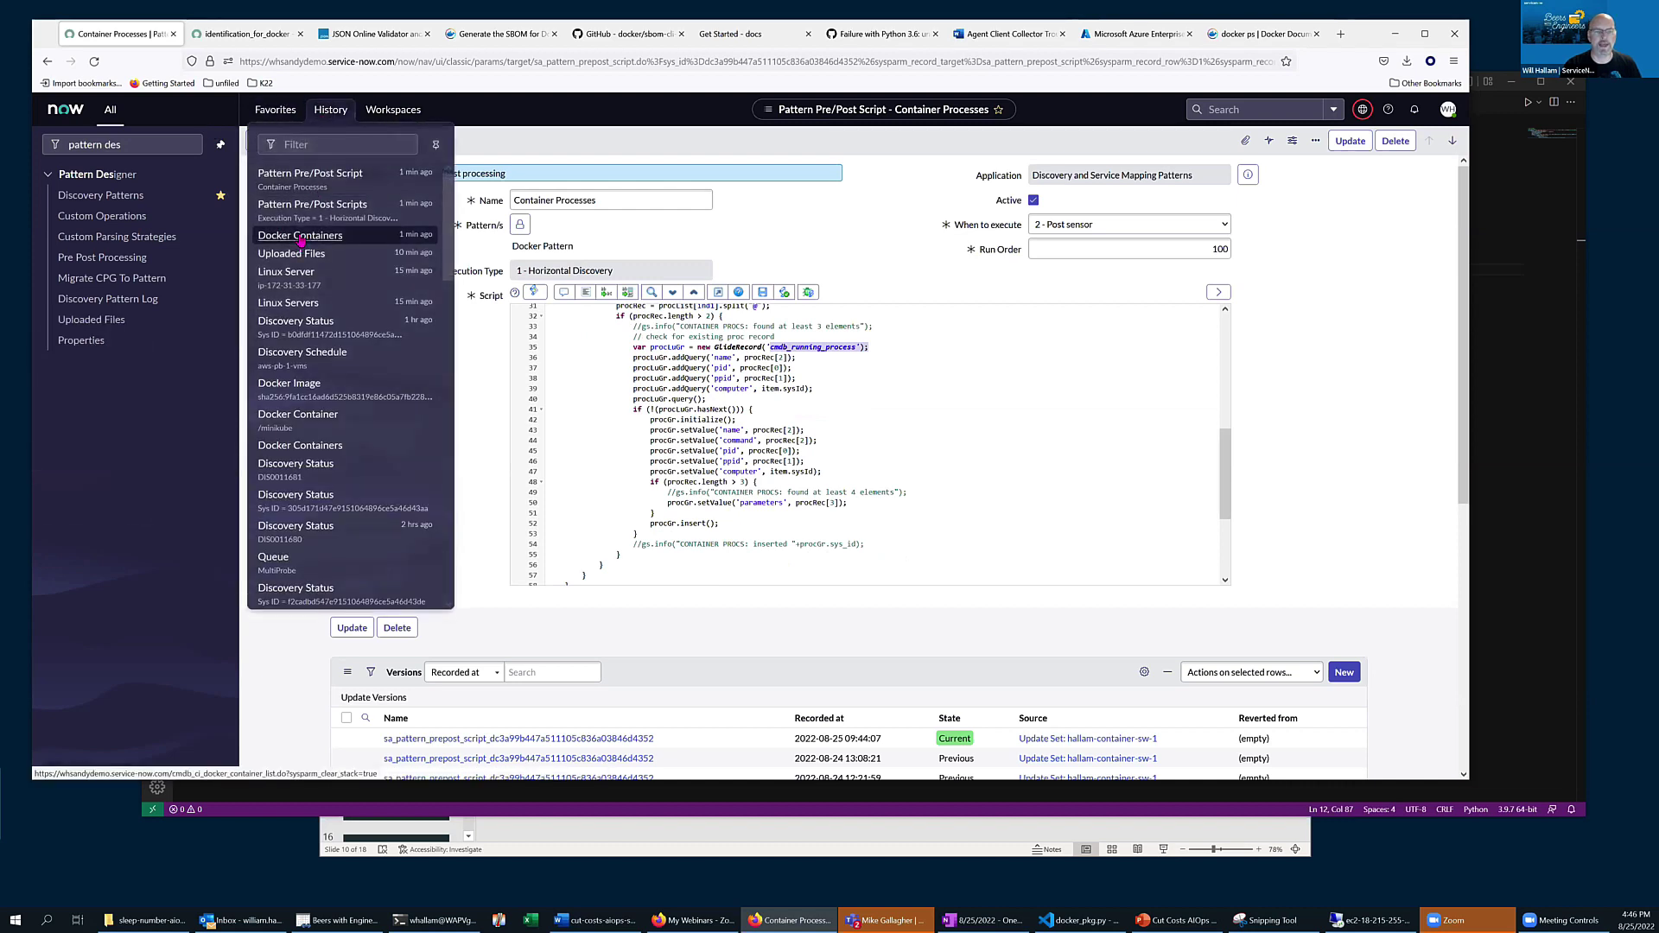
left_click(298, 236)
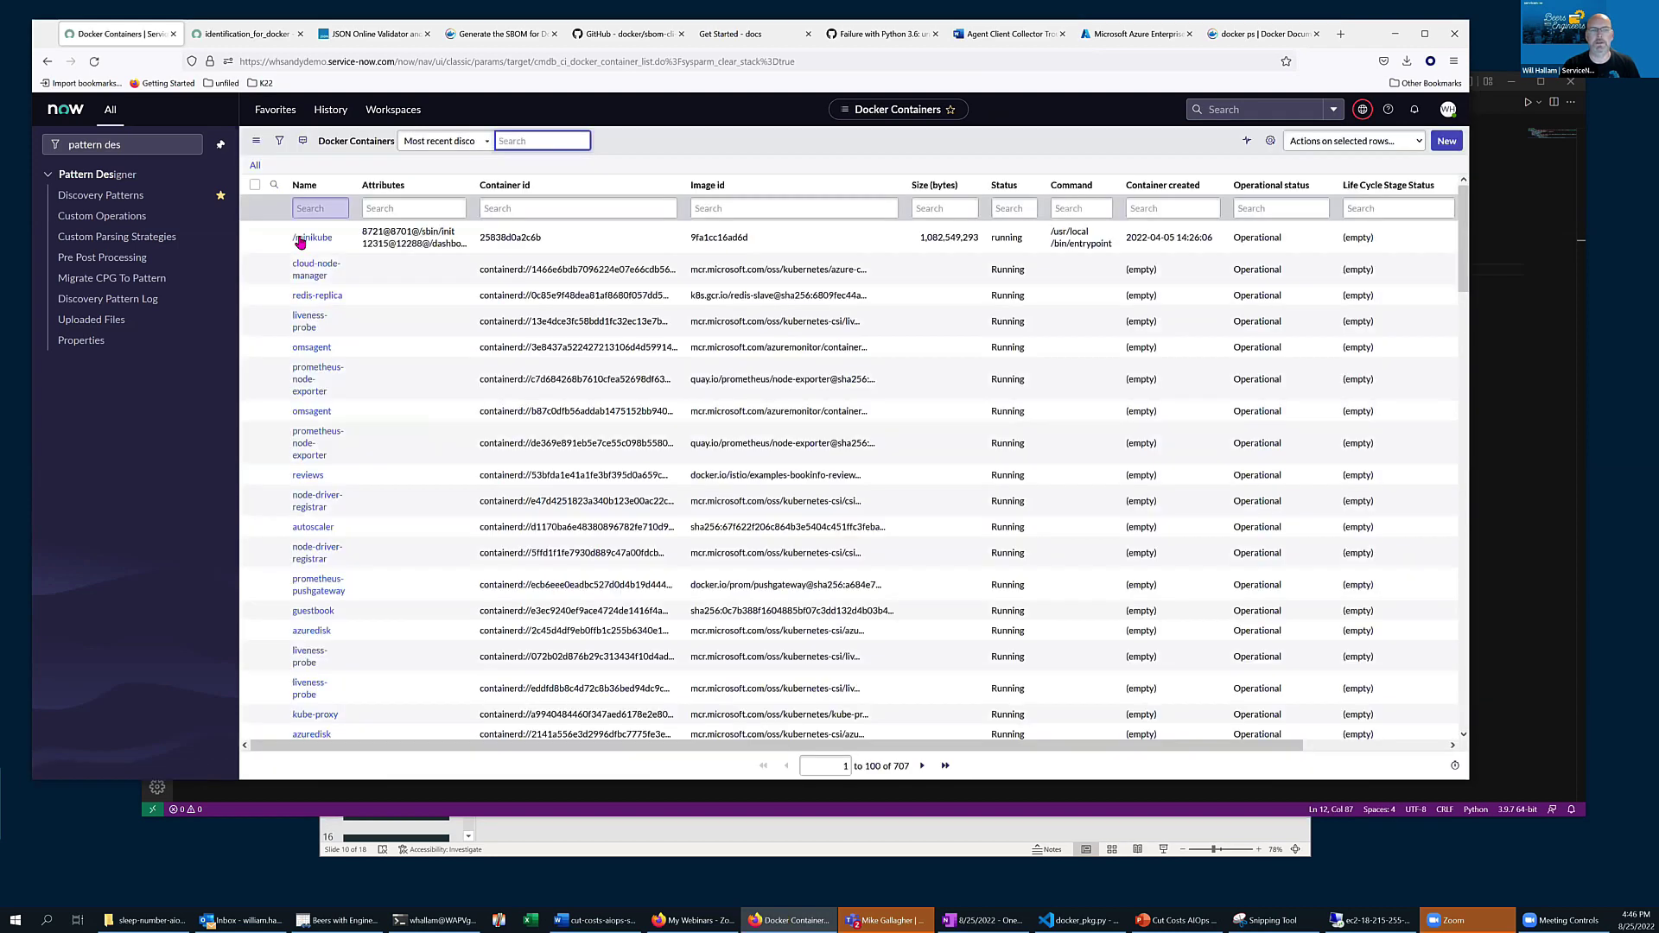
key("Return")
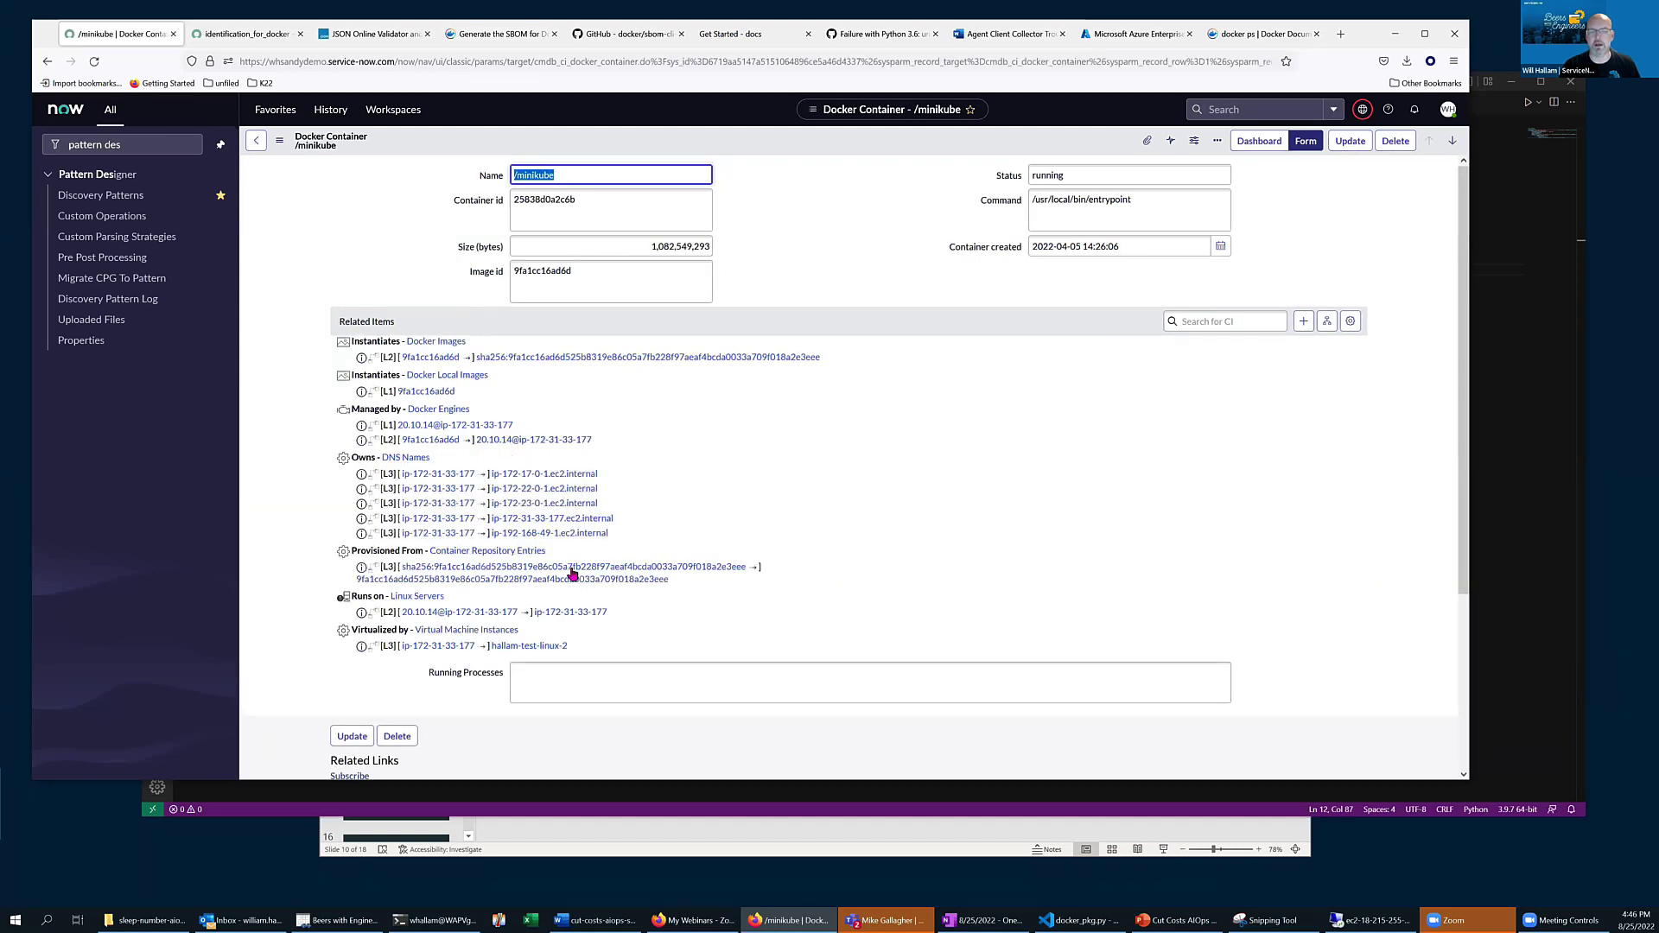
scroll(556, 575, "down", 3)
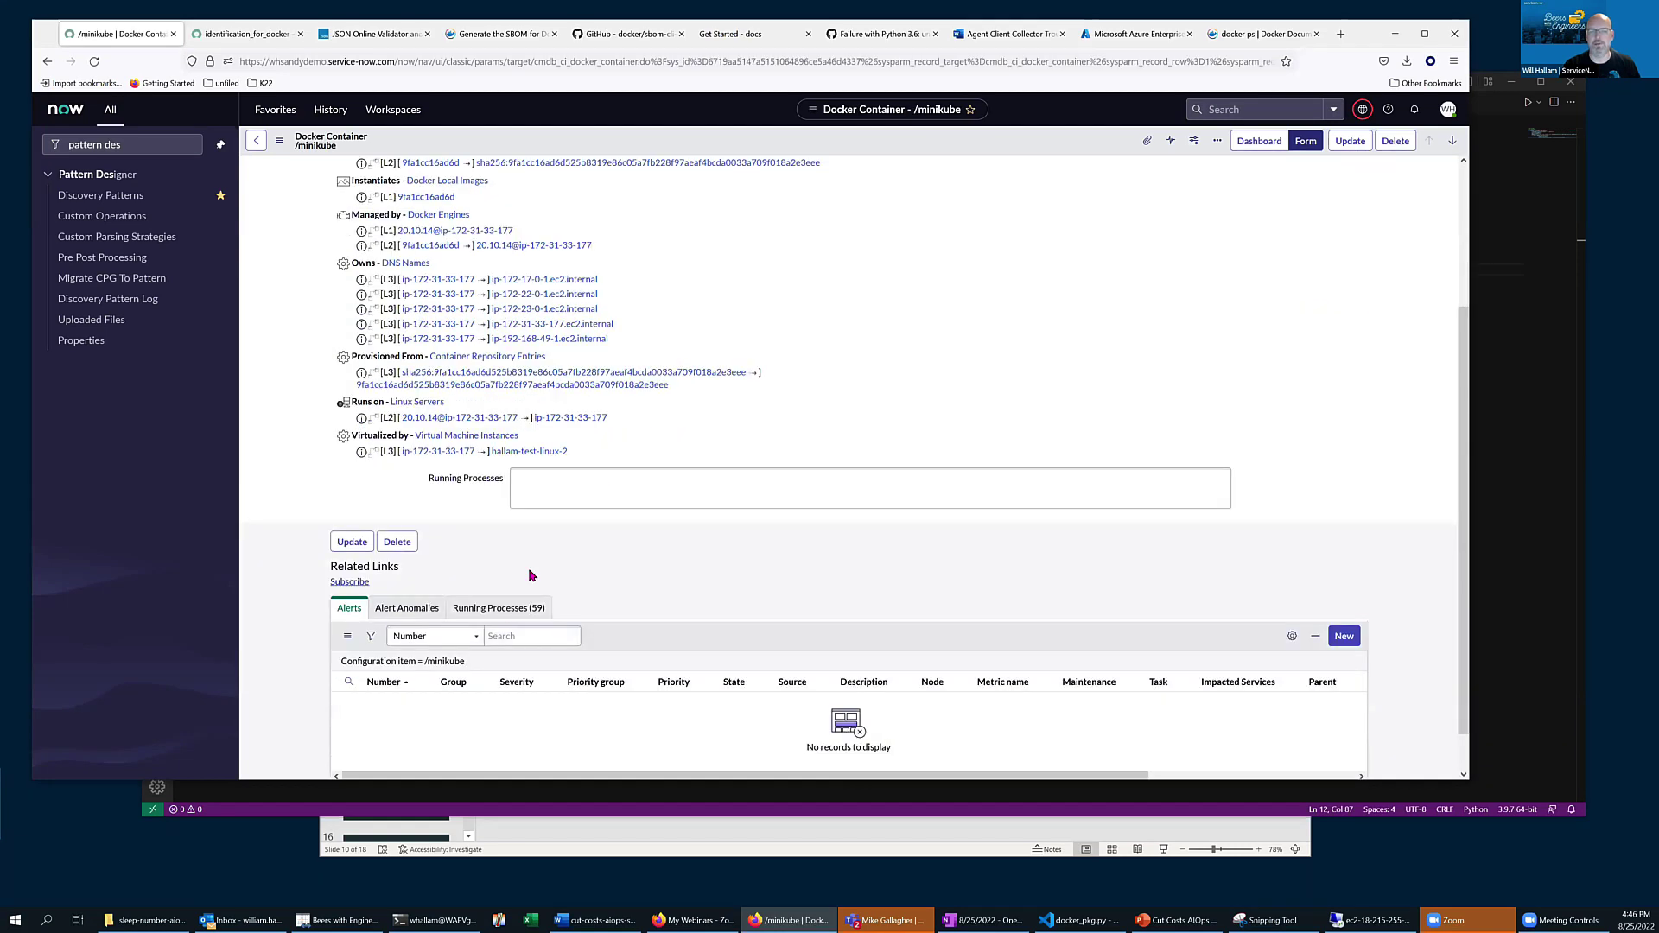
left_click(498, 608)
Step: Examine the names, commands, parameters and parent process IDs in the /minikube container's Running Processes list
scroll(845, 550, "down", 6)
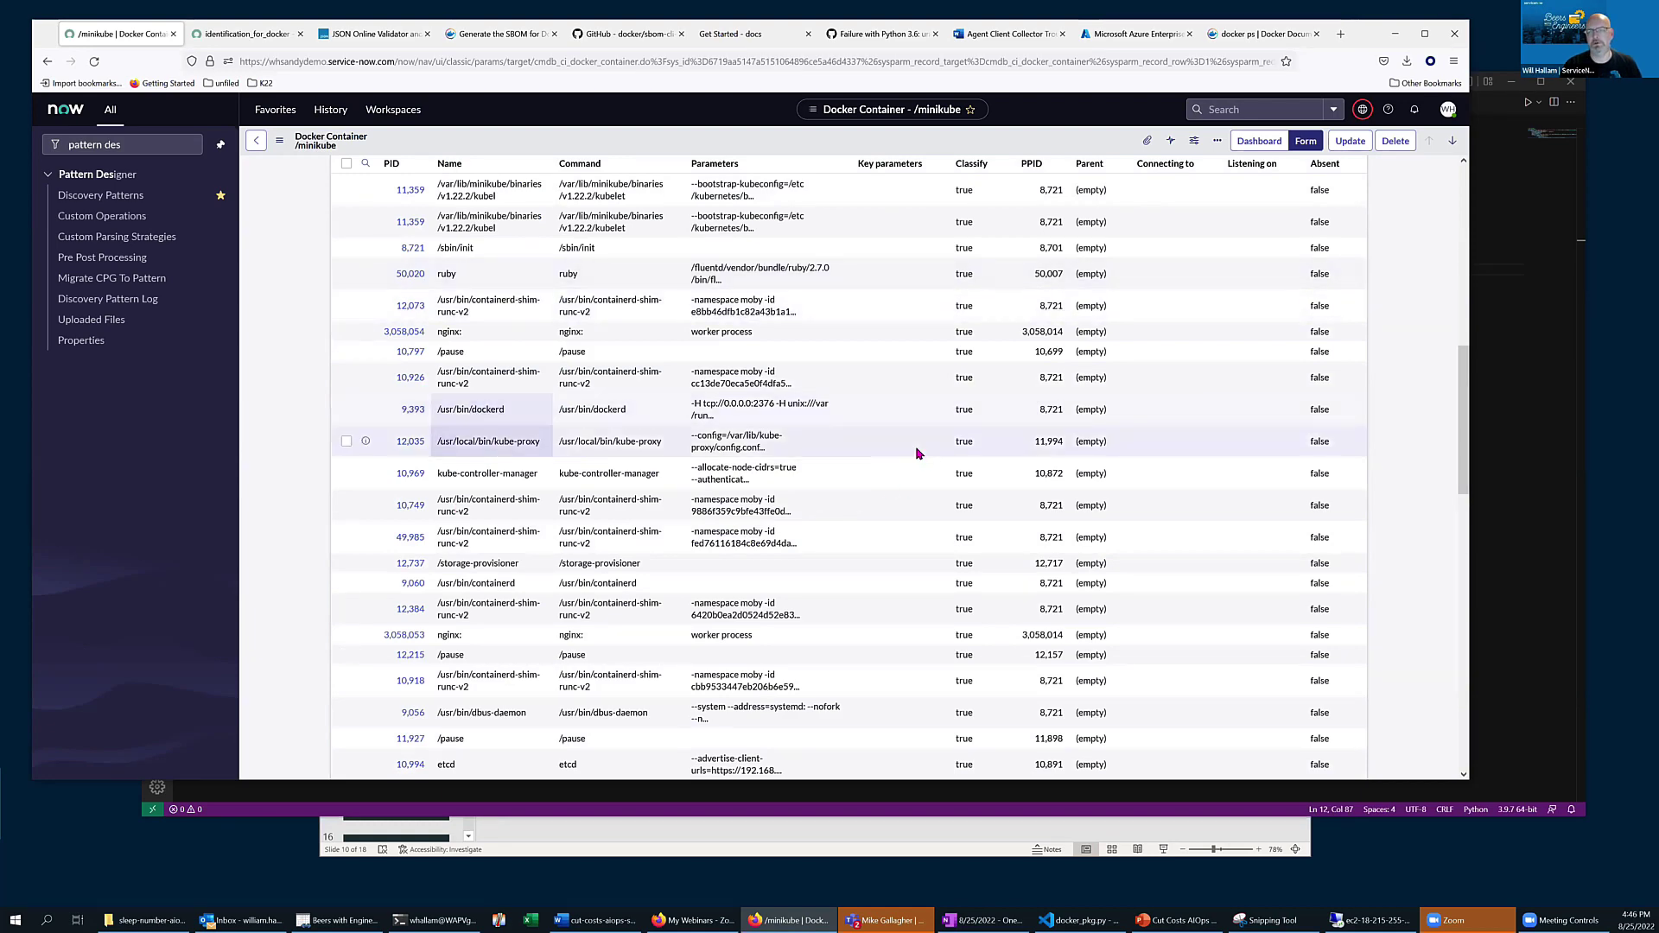
scroll(911, 453, "down", 1)
scroll(910, 455, "down", 2)
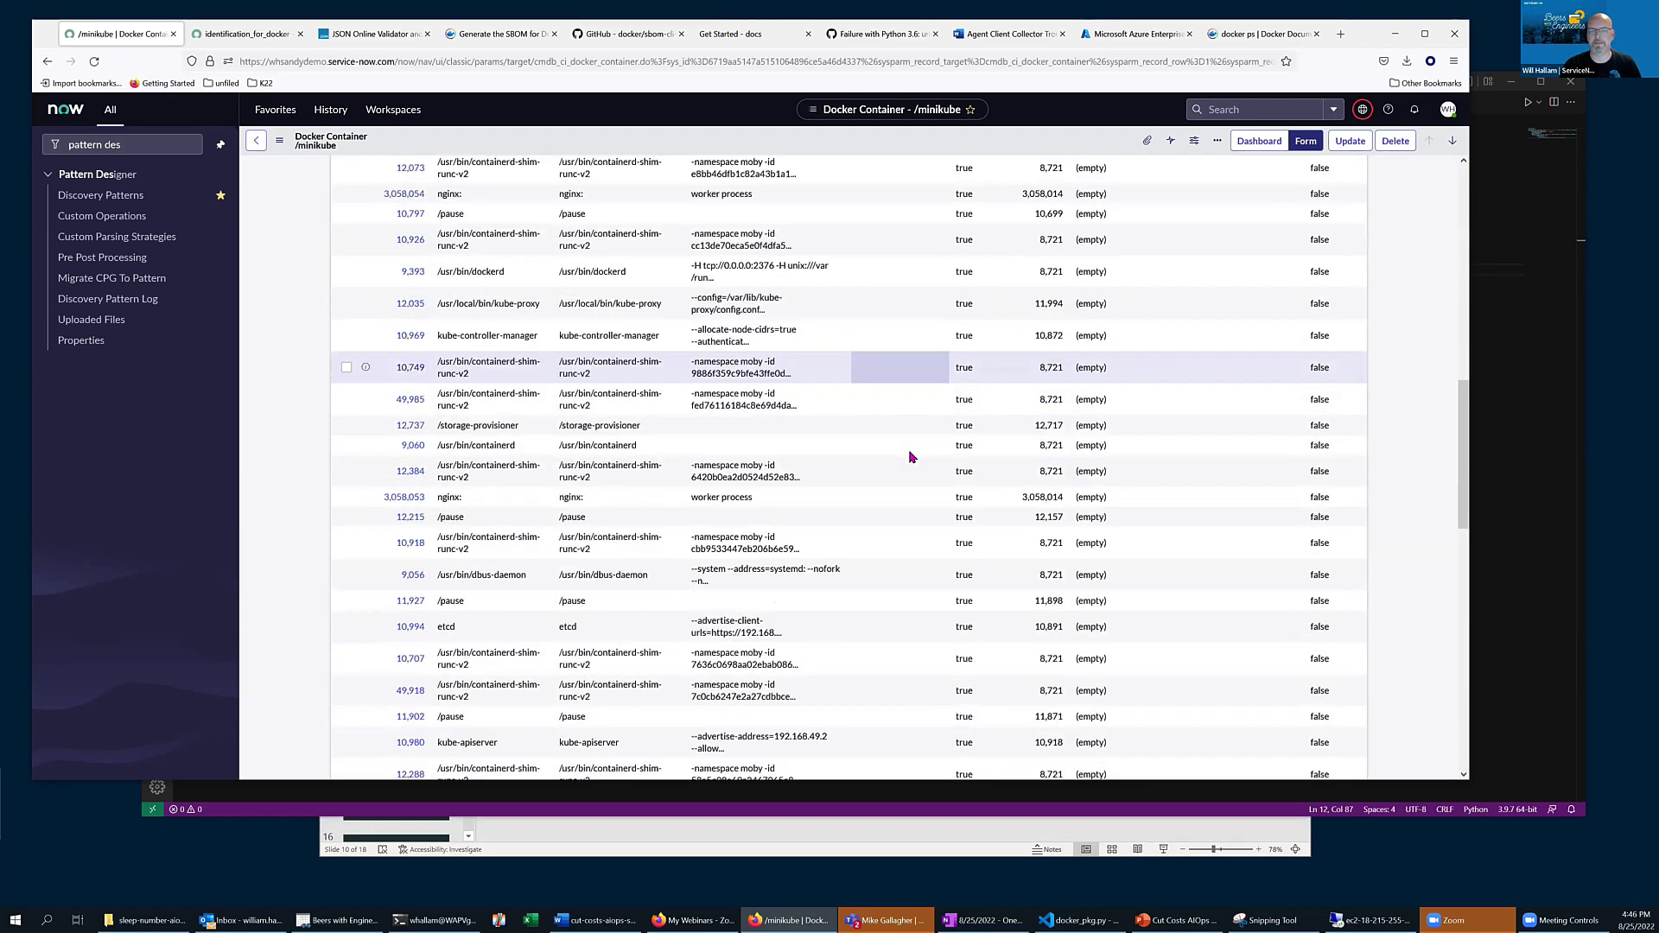
scroll(910, 456, "up", 3)
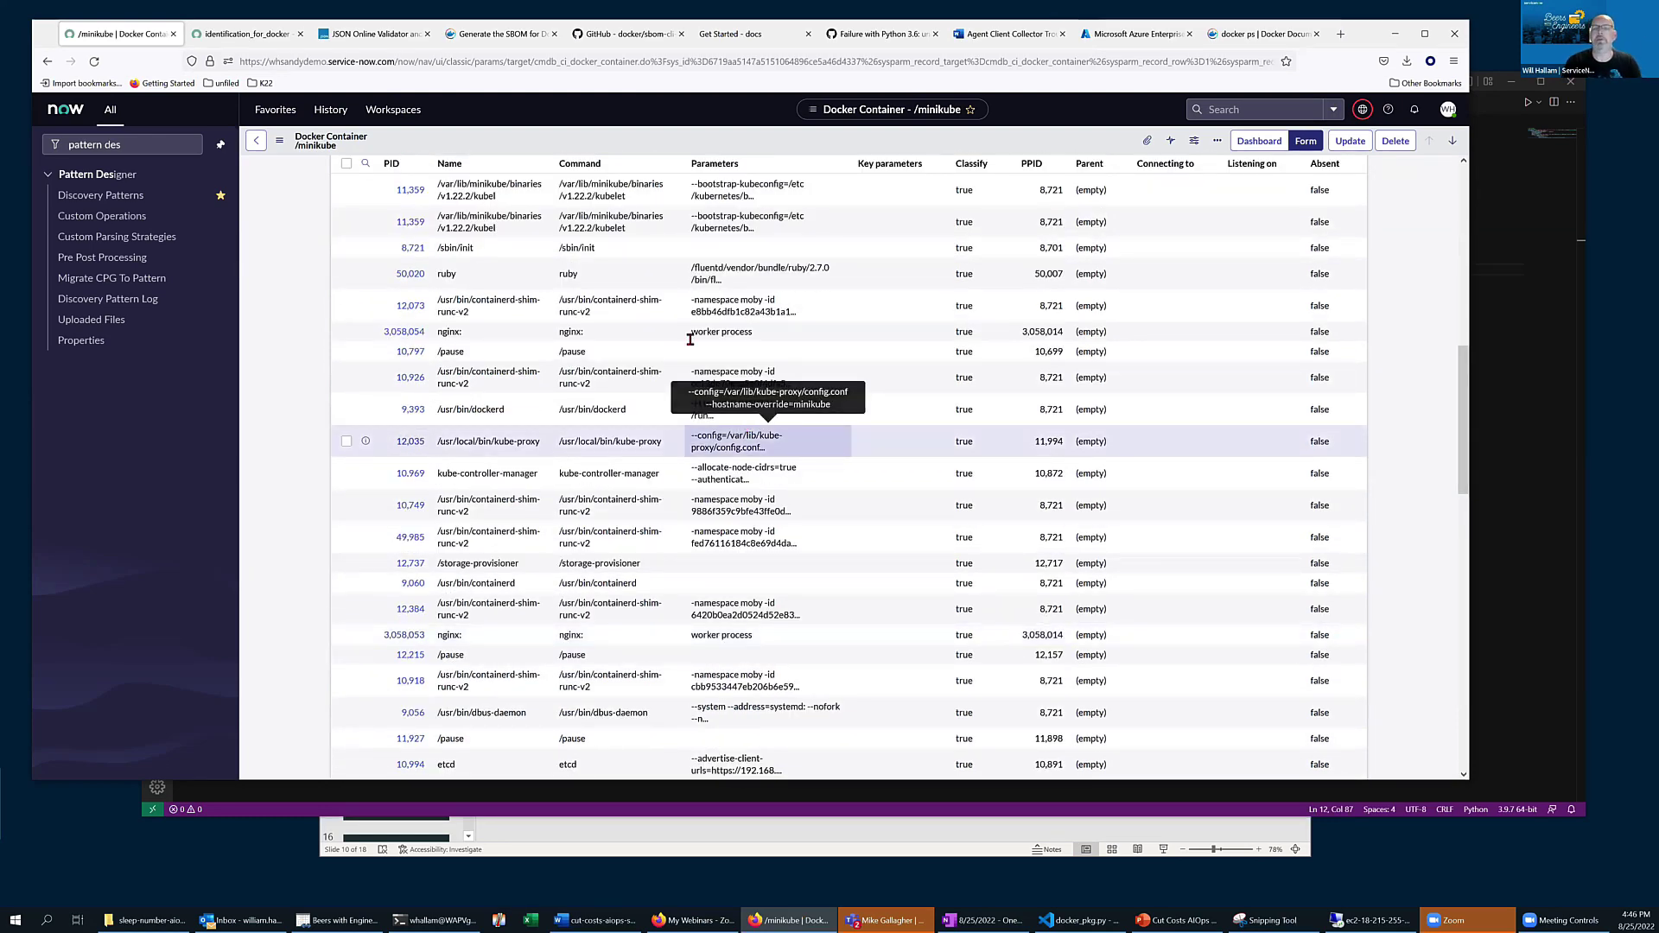
scroll(677, 389, "down", 4)
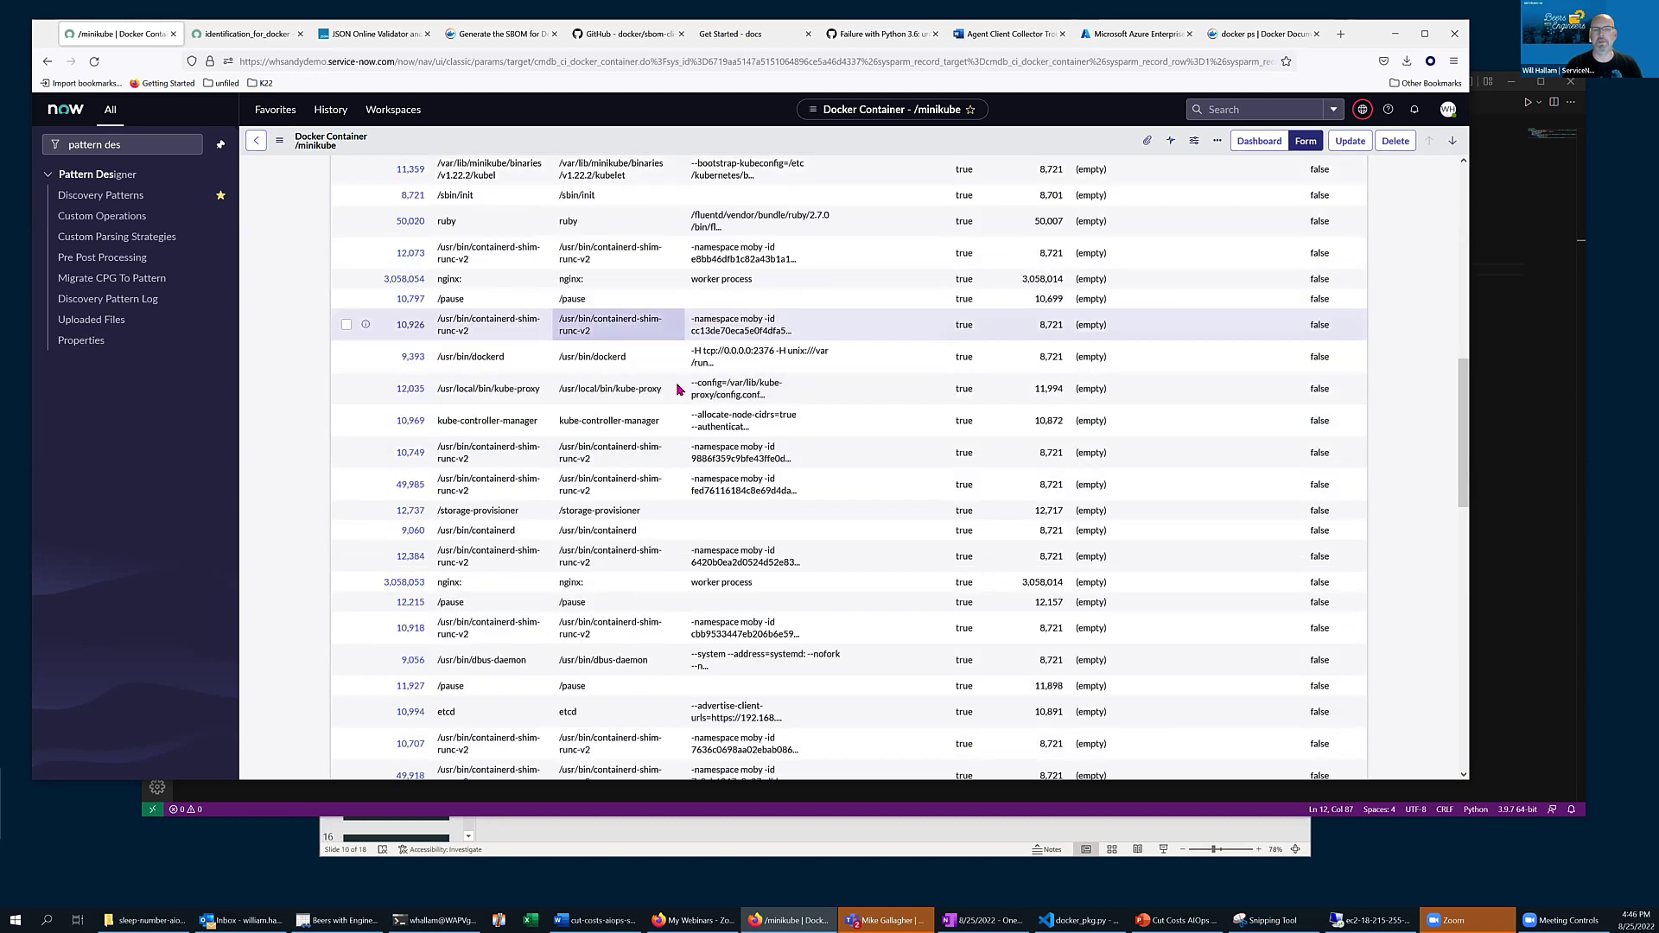
scroll(677, 391, "down", 3)
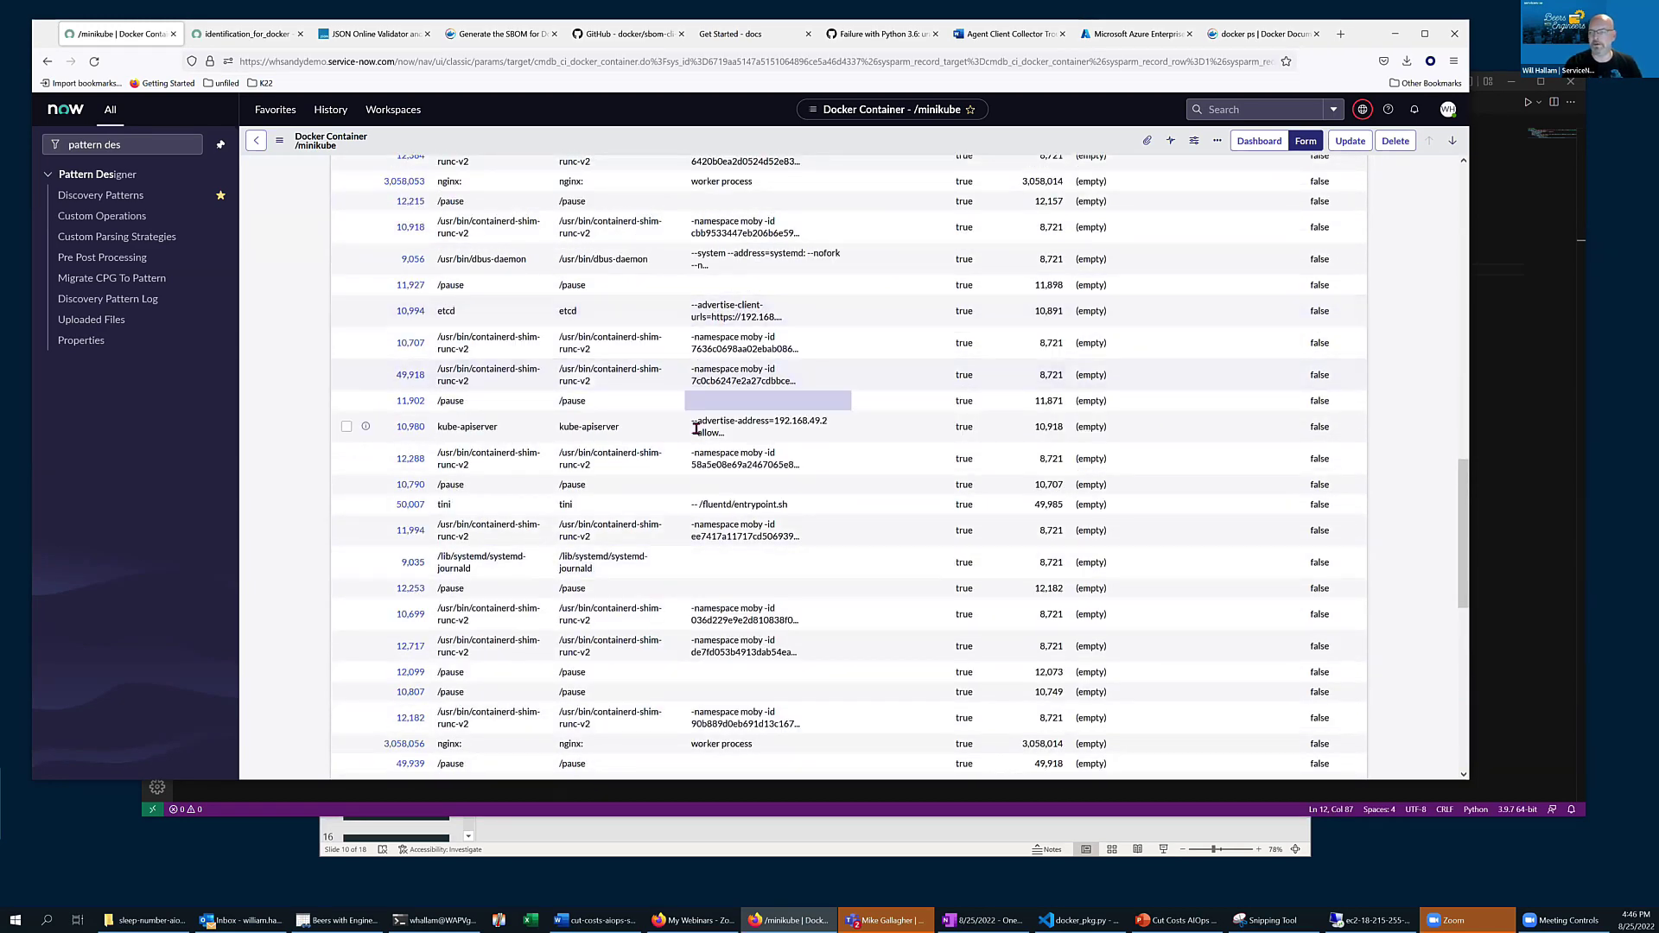
scroll(695, 428, "up", 8)
scroll(698, 435, "up", 5)
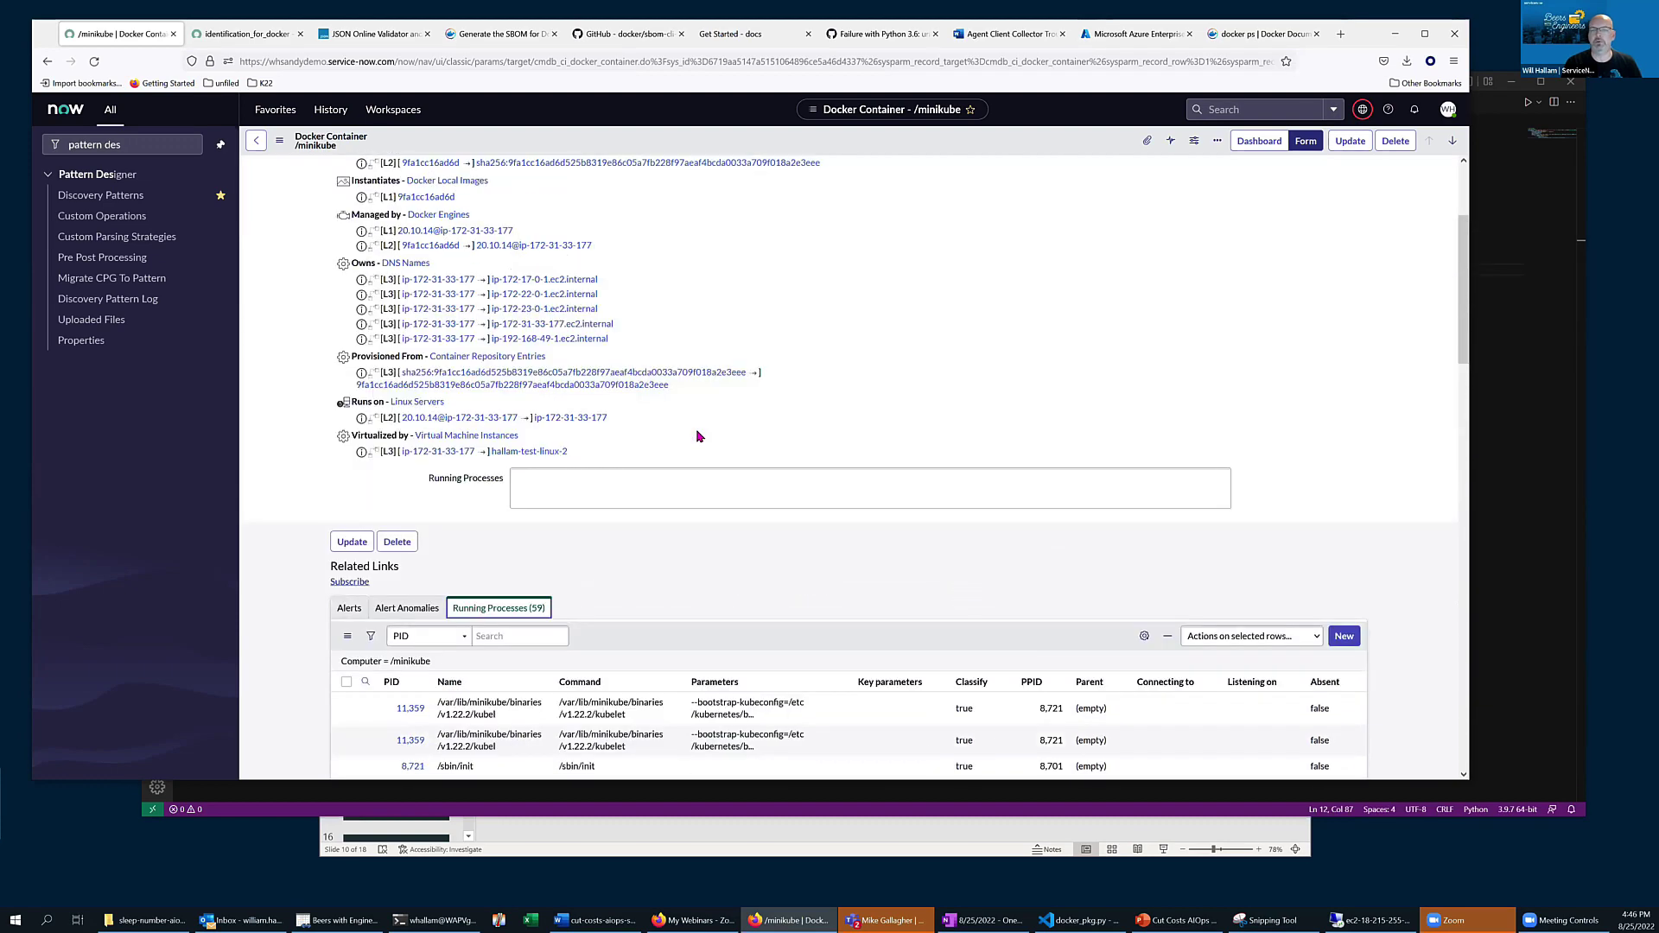
scroll(482, 501, "down", 2)
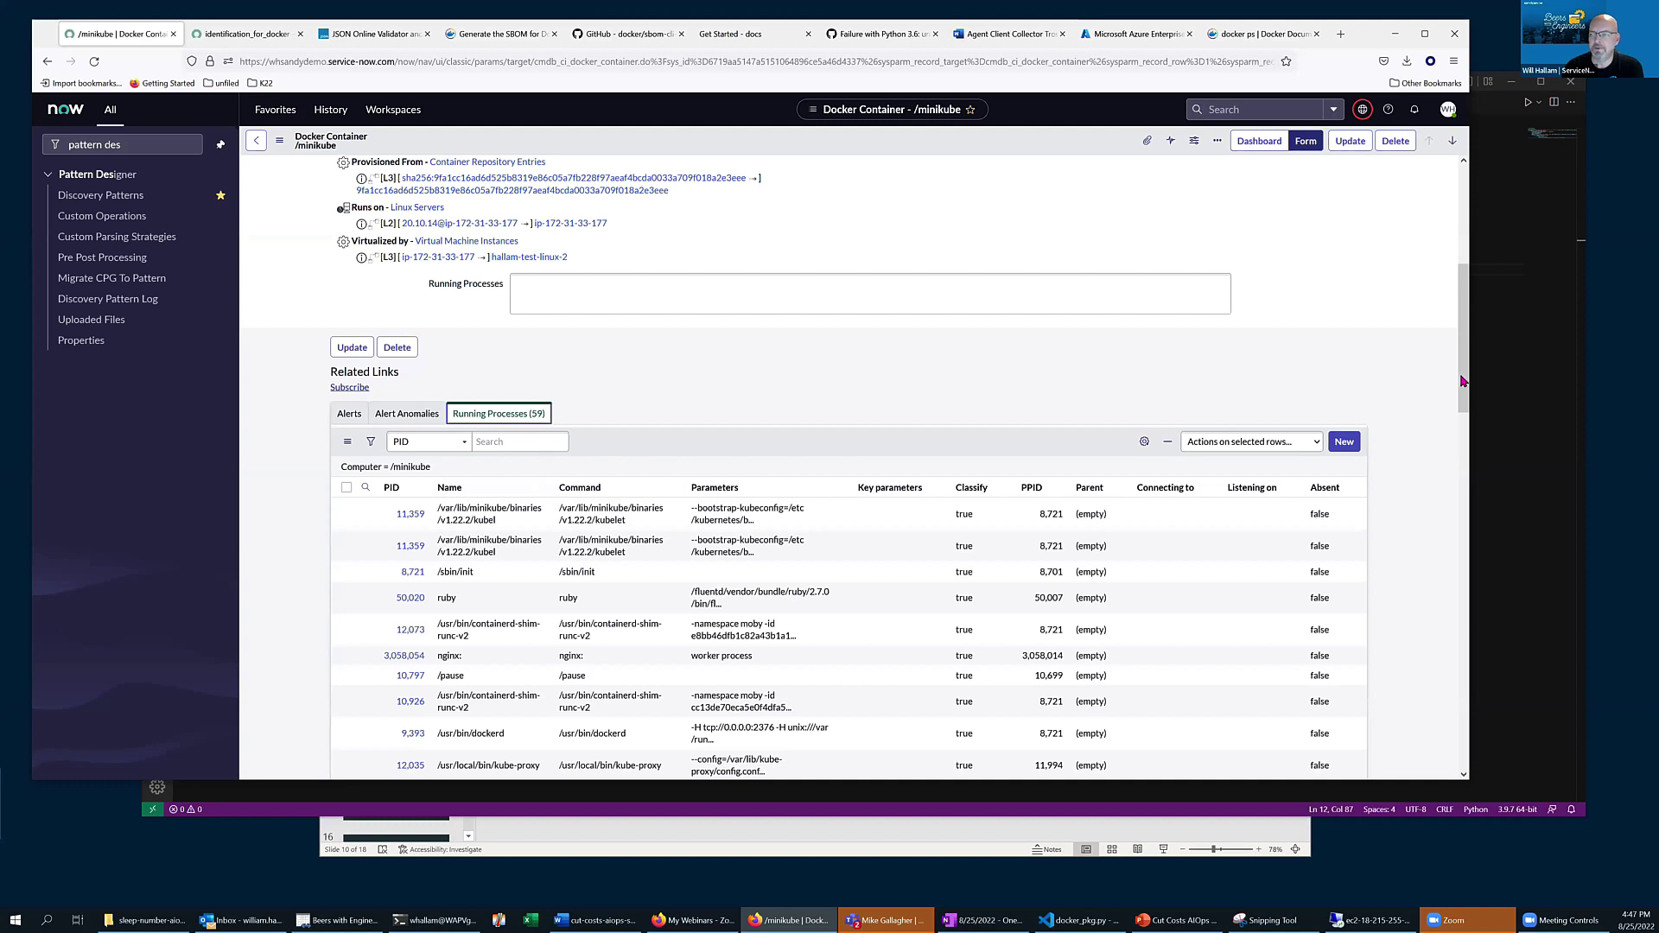
scroll(1464, 406, "down", 2)
scroll(1469, 388, "up", 2)
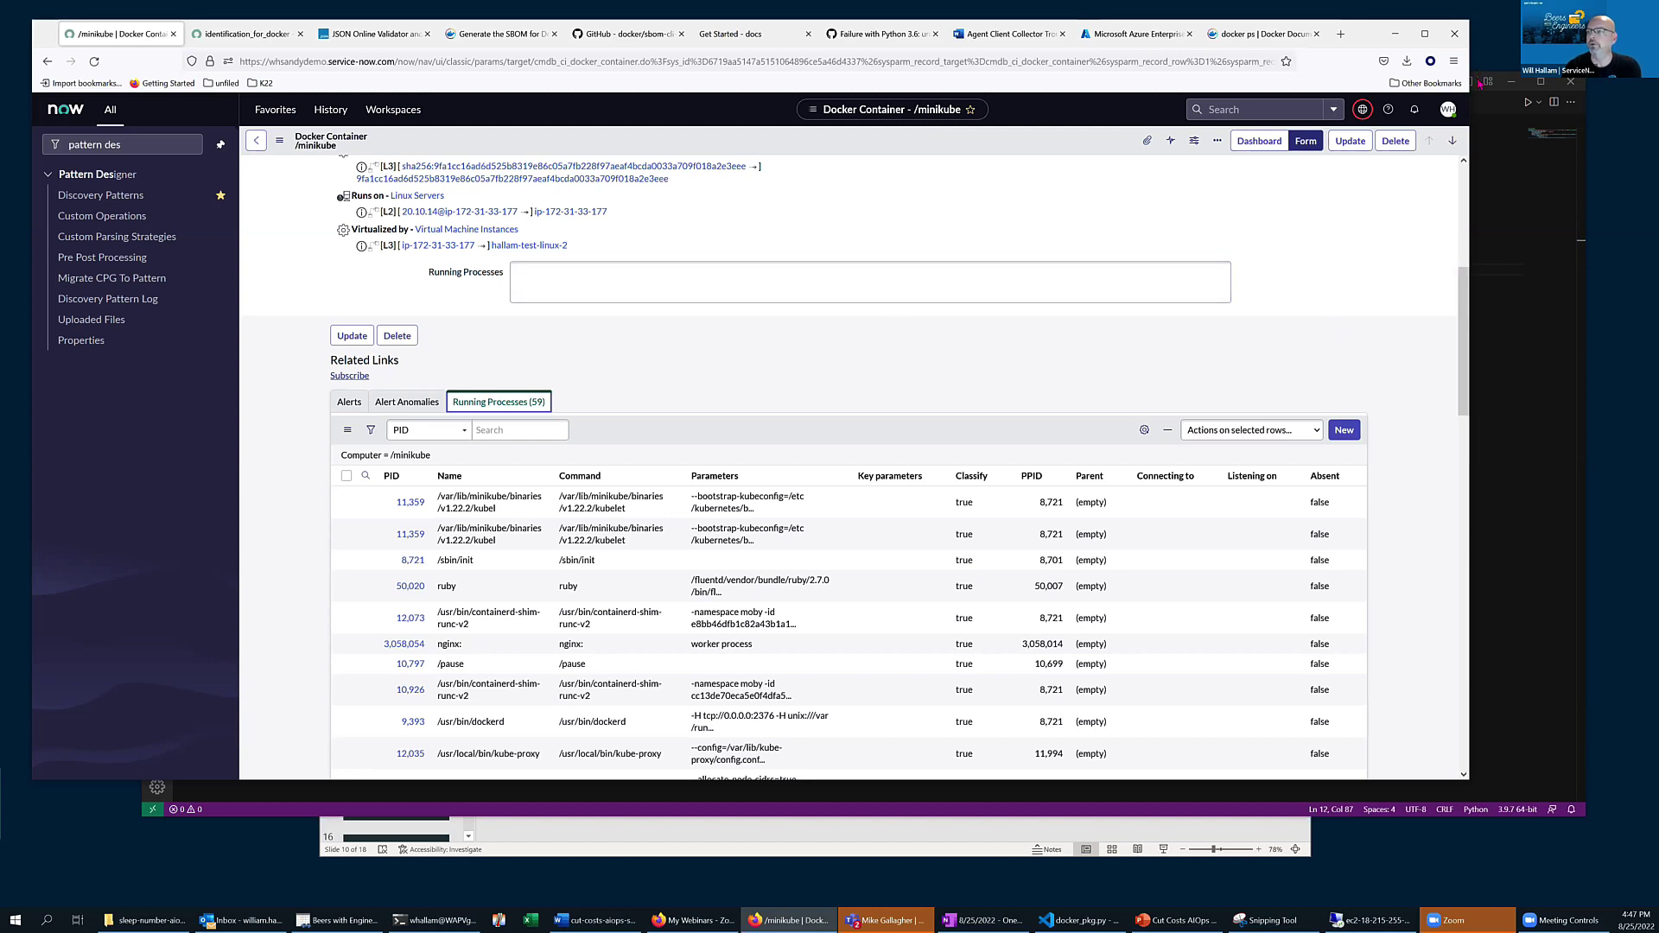
left_click(1472, 30)
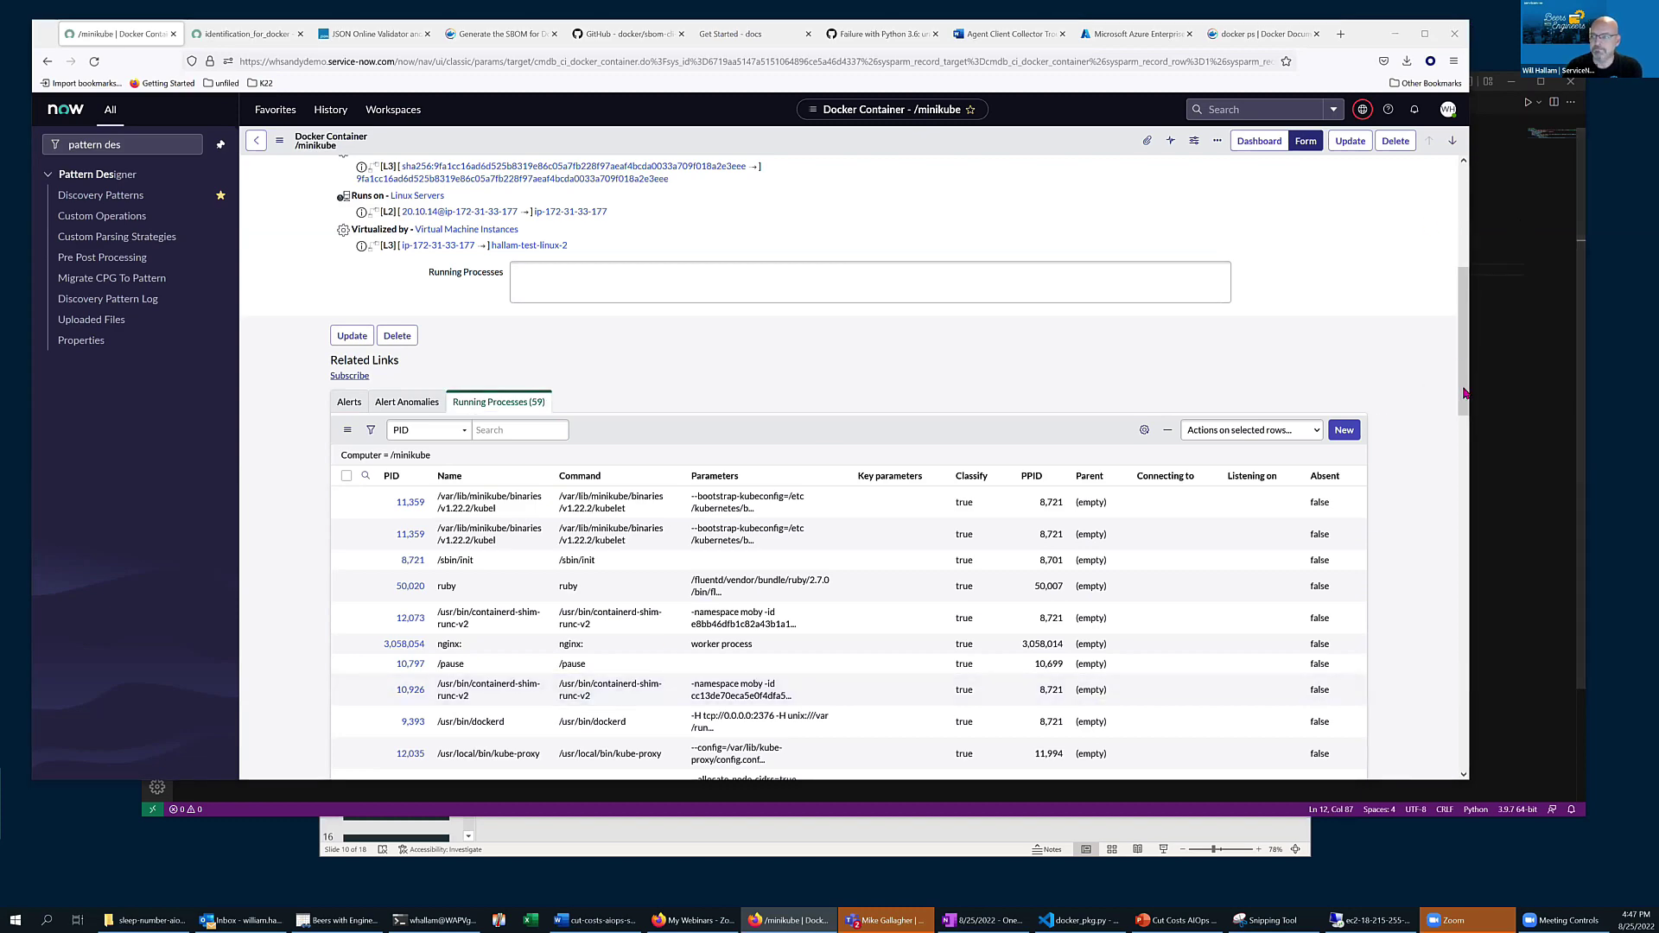
left_click_drag(1465, 397, 1484, 348)
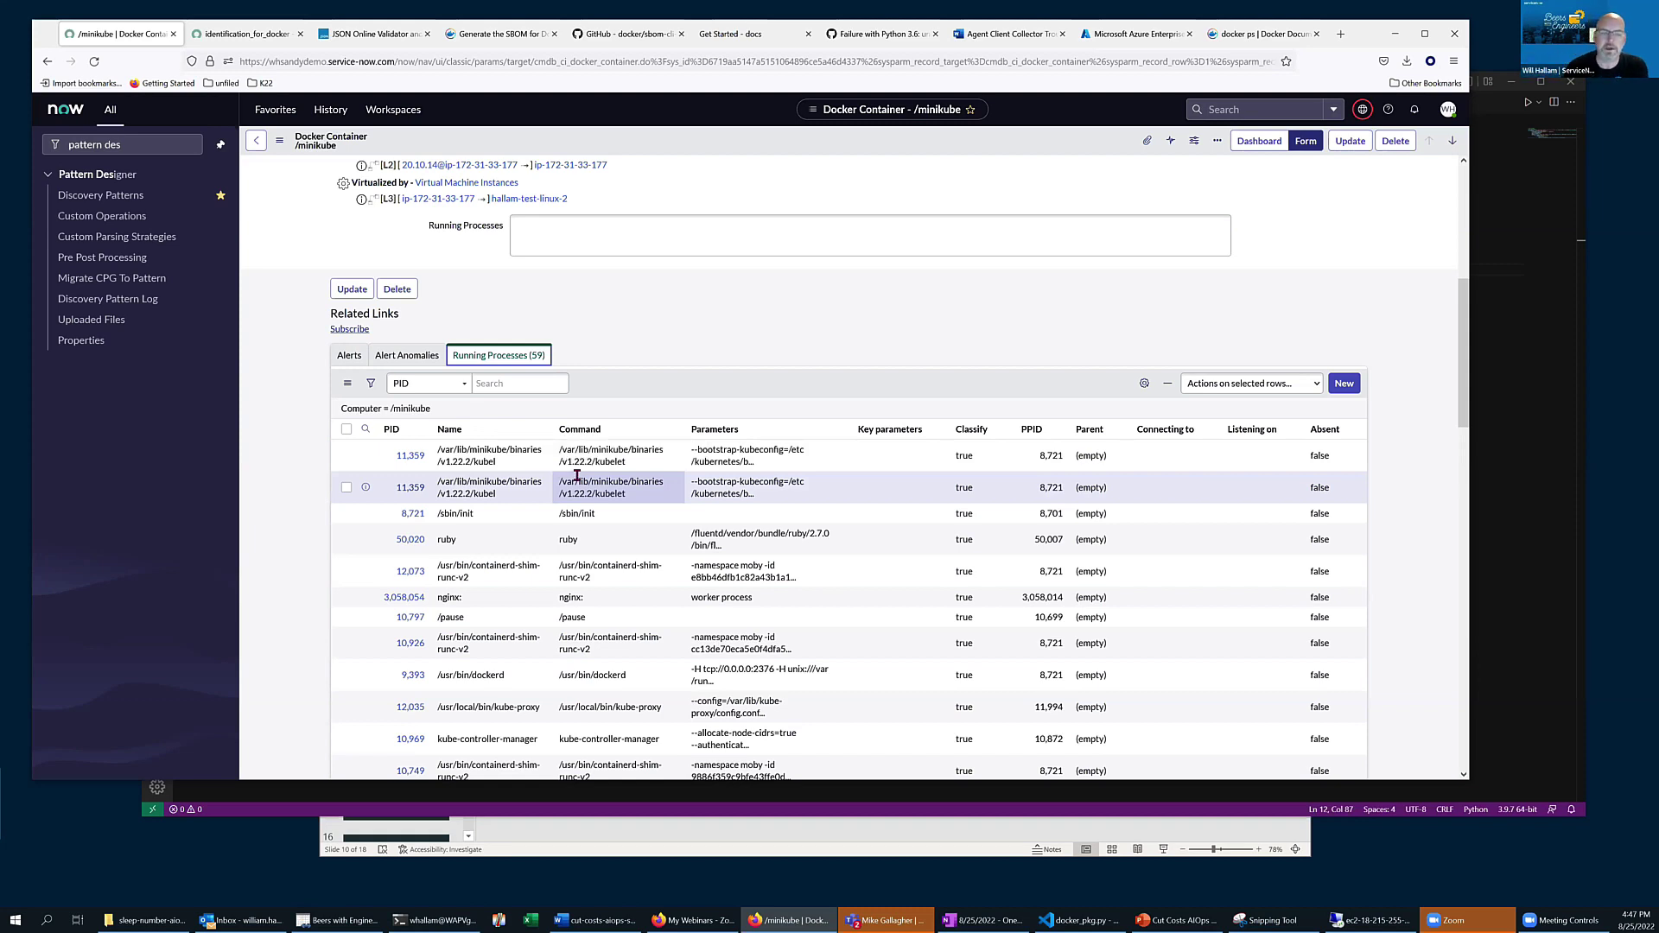
scroll(1184, 322, "up", 3)
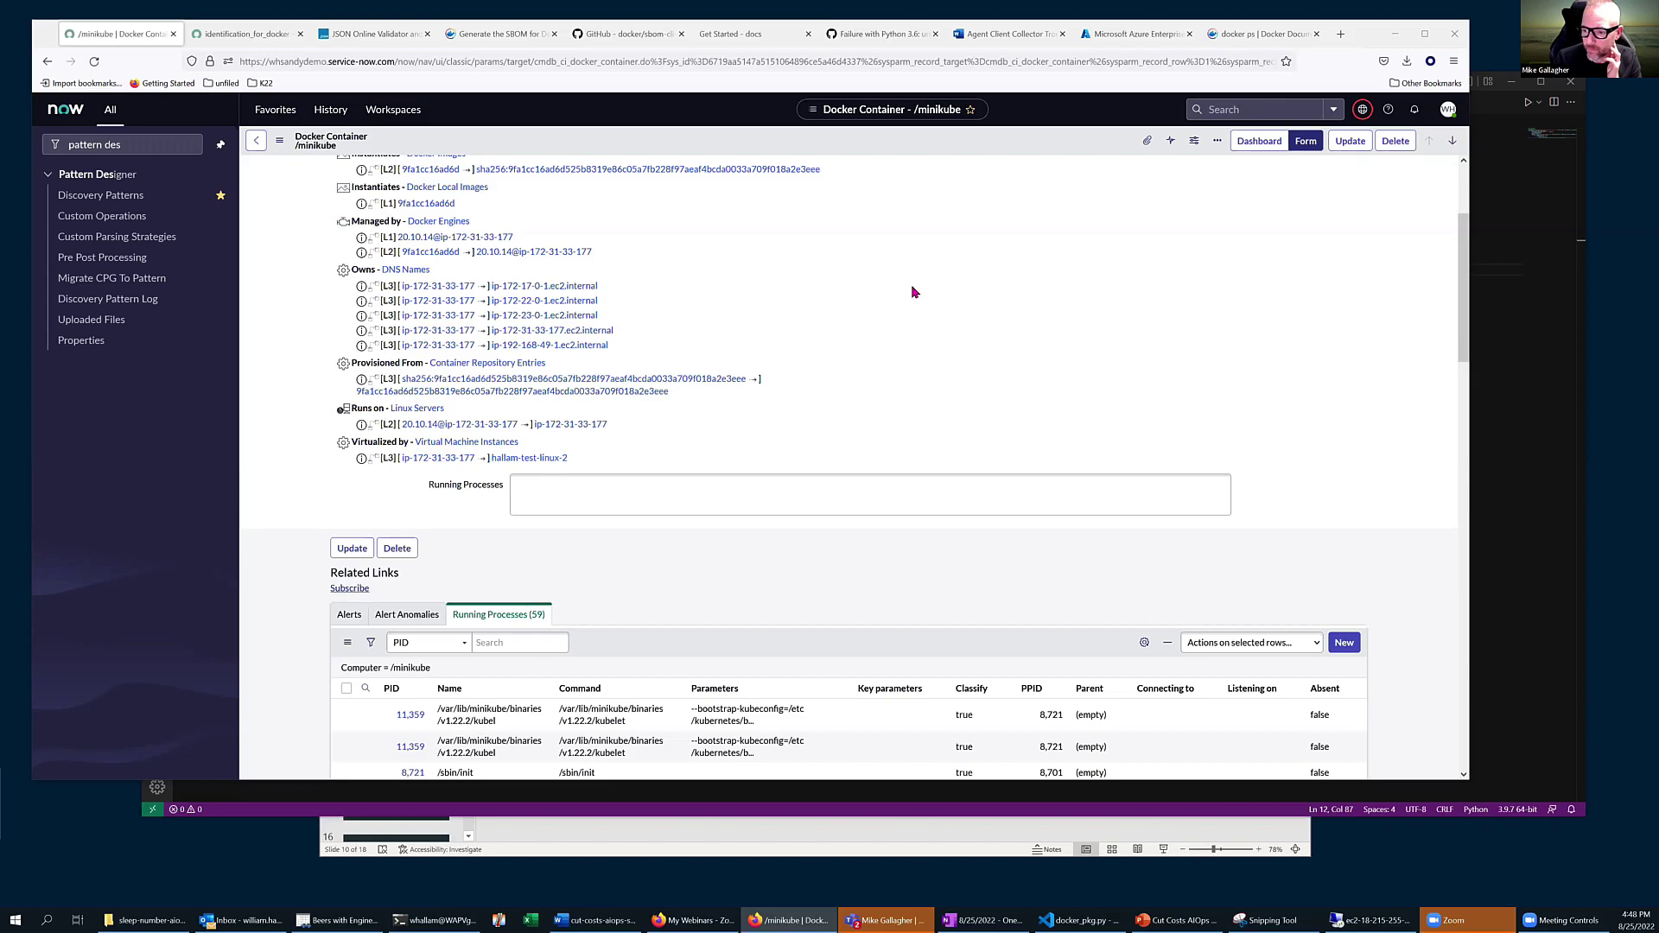
scroll(911, 285, "down", 1)
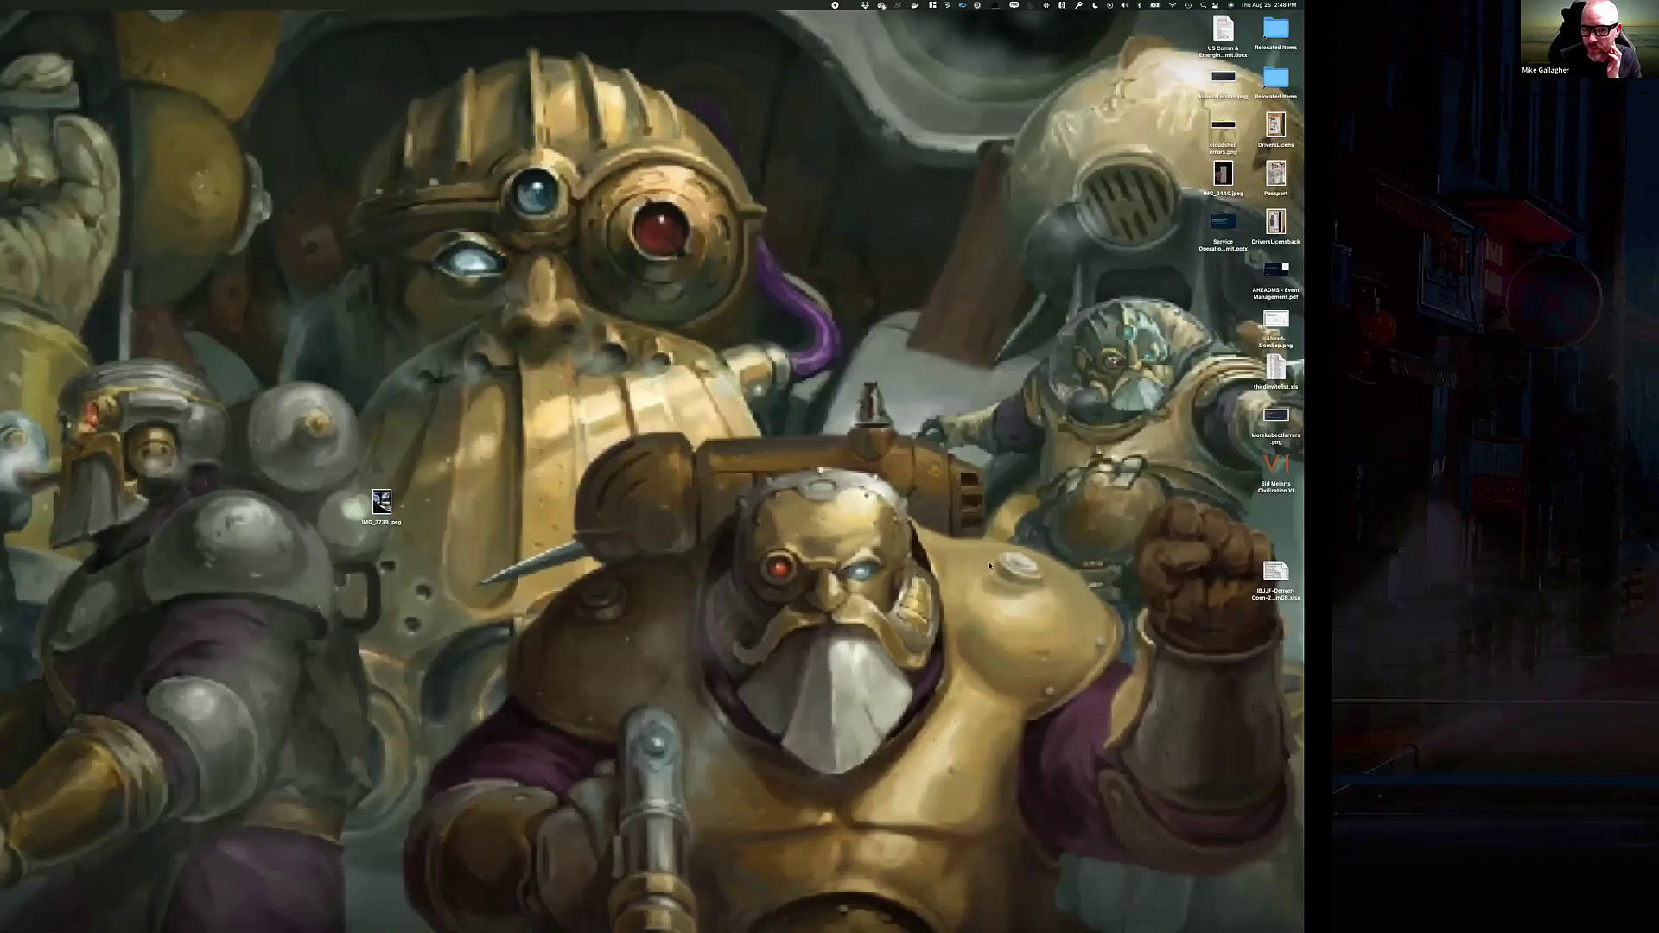
Step: Switch to the Microsoft PowerPoint slide show and advance from the Tech Deep Dive slide to the Q&A/Workshop slide
key("ctrl+Up")
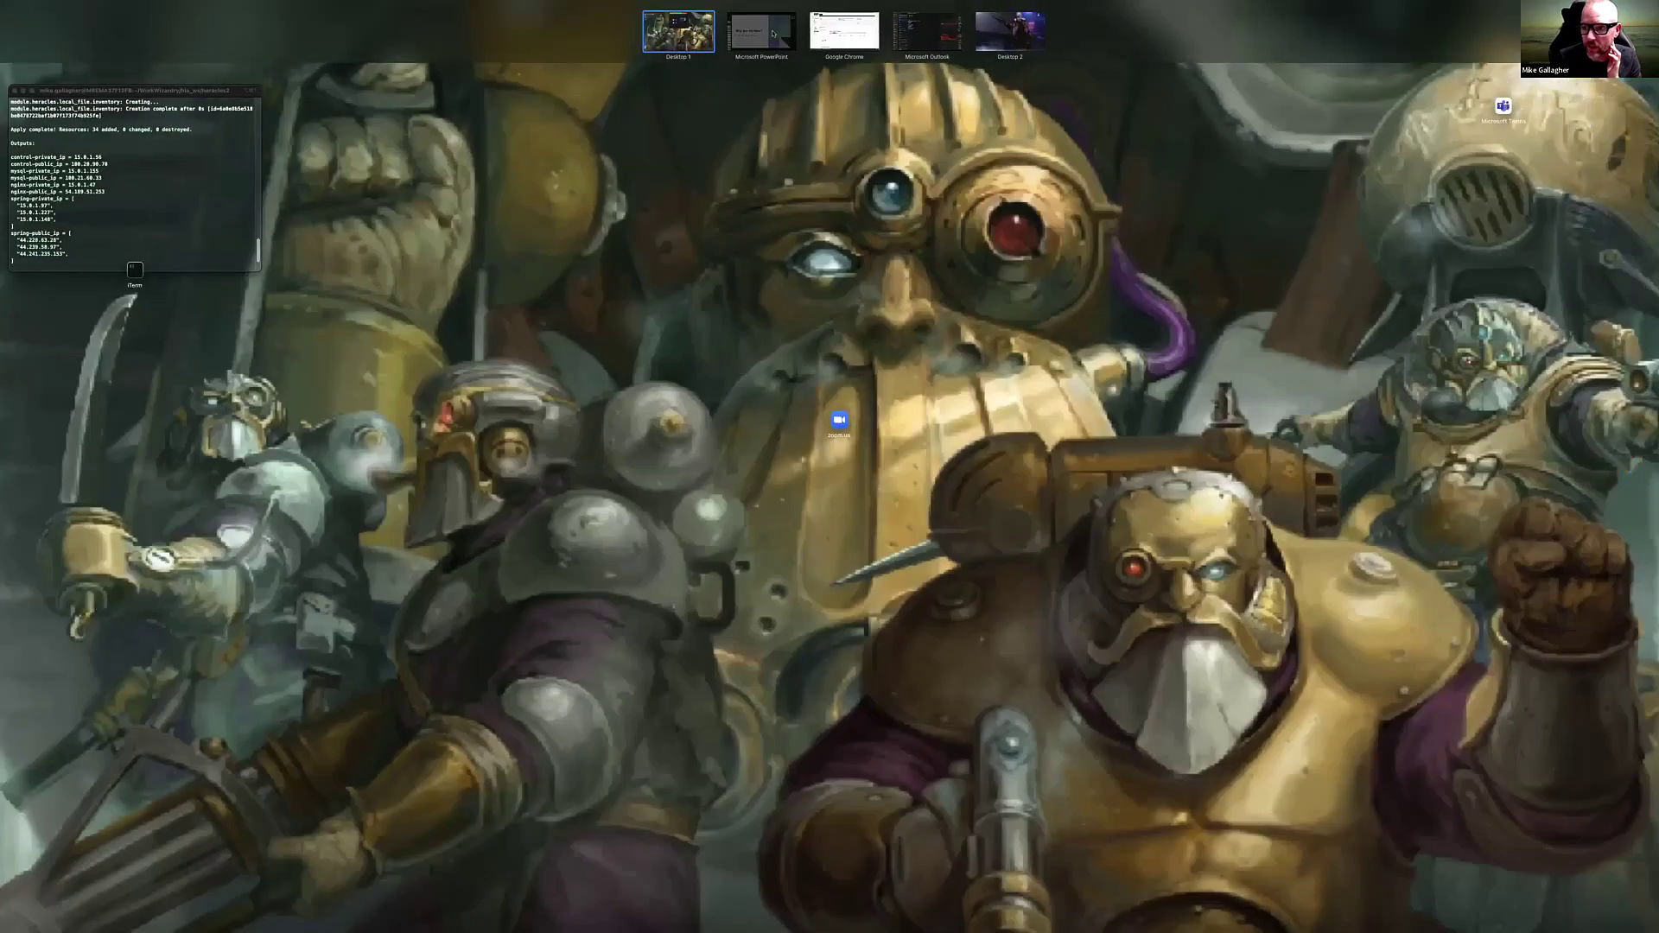
left_click(784, 35)
key("Right")
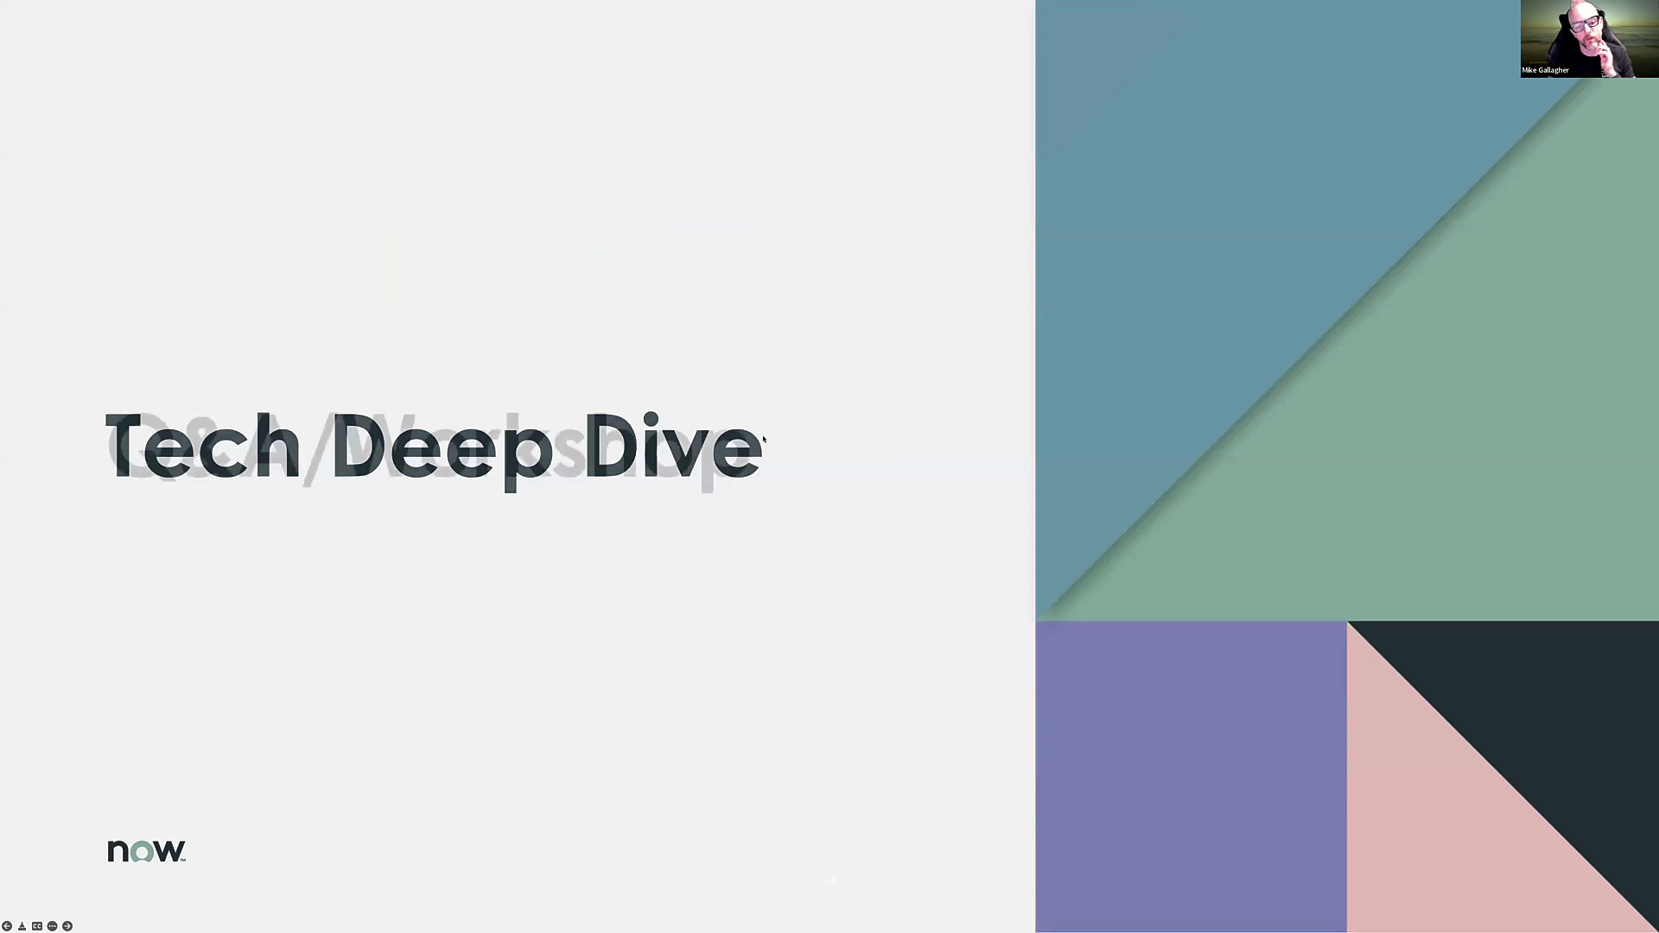